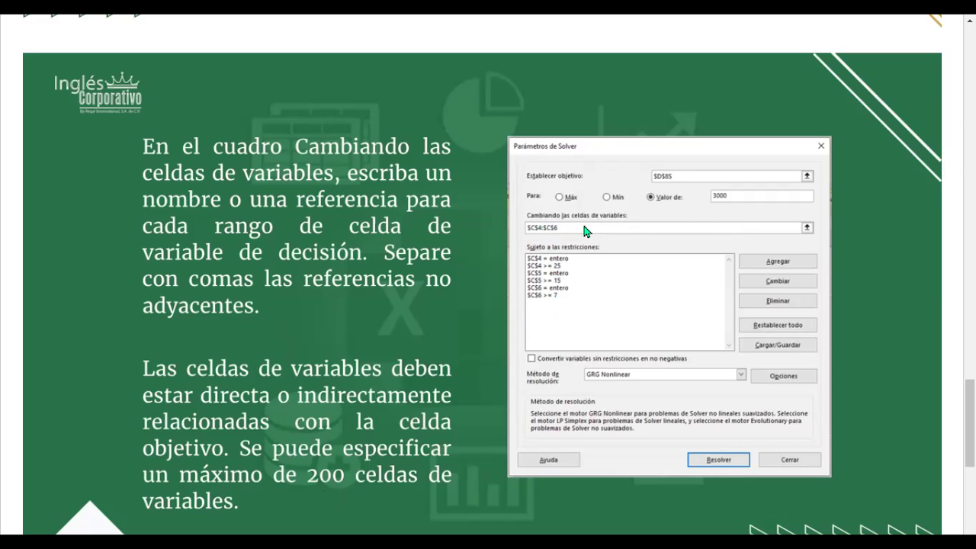
- Set the course page zoom to 100% and advance to the lesson "Como utilizar complemento solver"
{"action": "scroll", "coordinate": [629, 380], "scroll_direction": "down", "scroll_amount": 3}
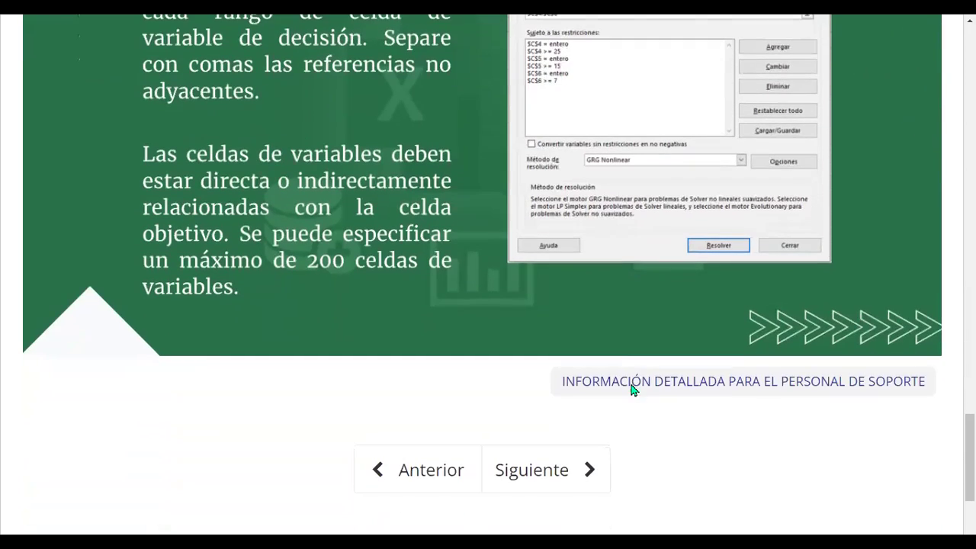
{"action": "scroll", "coordinate": [623, 357], "scroll_direction": "down", "scroll_amount": 2}
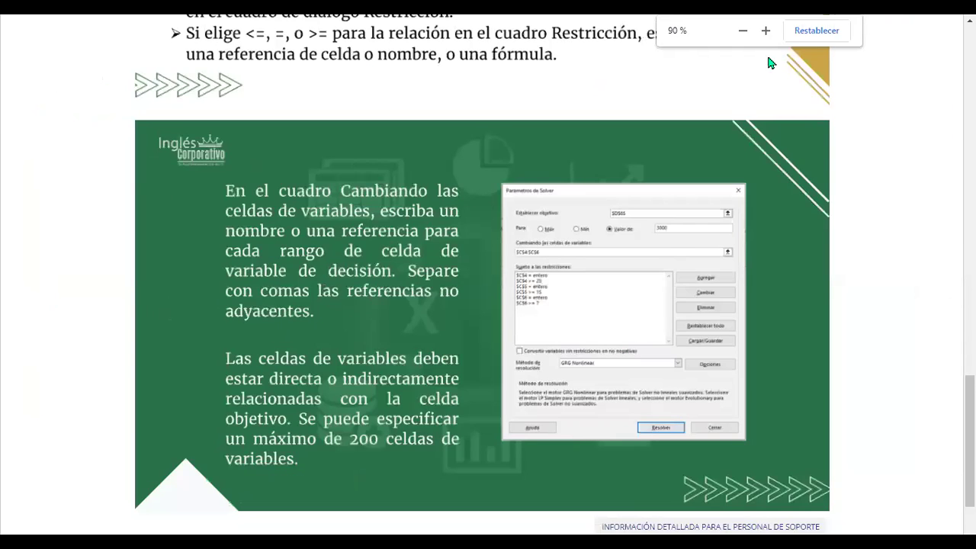
{"action": "left_click", "coordinate": [766, 32]}
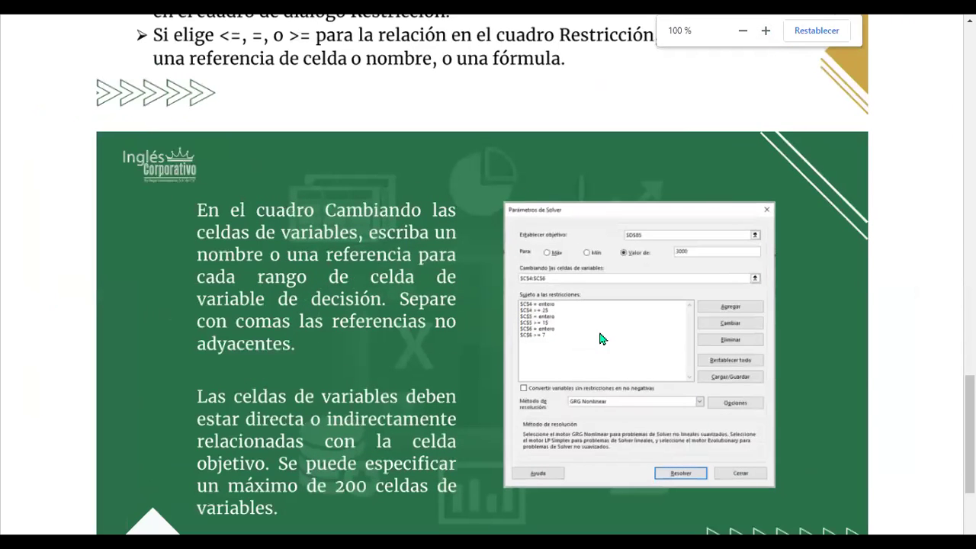
{"action": "scroll", "coordinate": [599, 336], "scroll_direction": "down", "scroll_amount": 3}
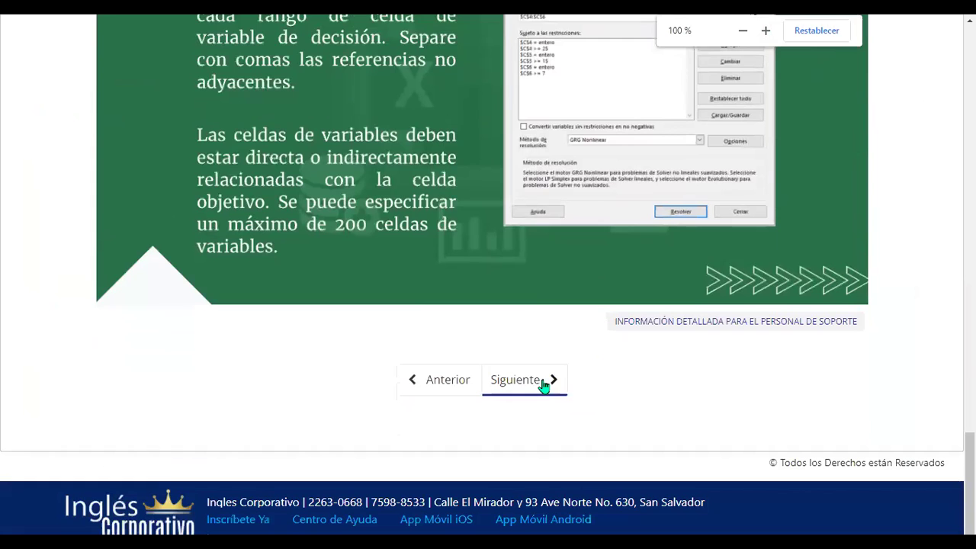
{"action": "left_click", "coordinate": [544, 386]}
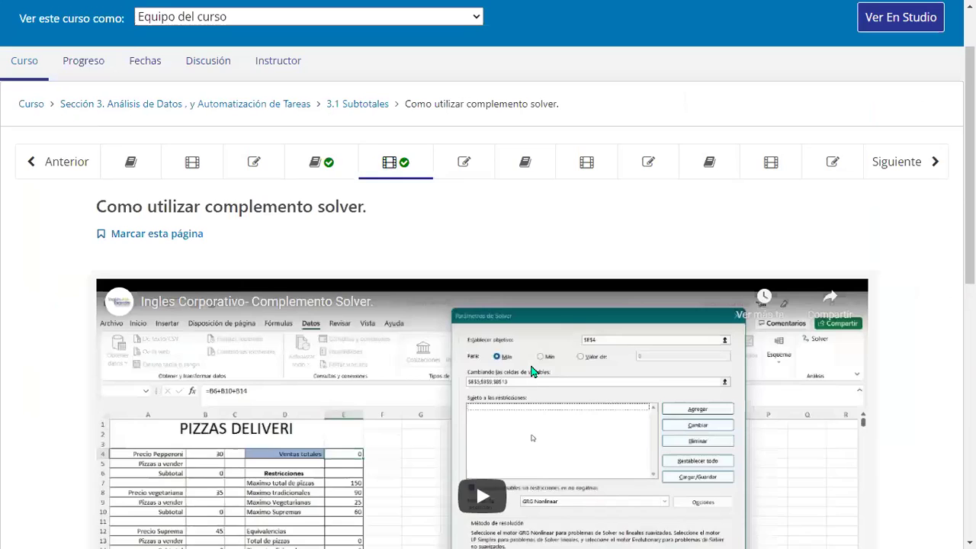
{"action": "scroll", "coordinate": [529, 361], "scroll_direction": "down", "scroll_amount": 8}
{"action": "scroll", "coordinate": [529, 361], "scroll_direction": "down", "scroll_amount": 1}
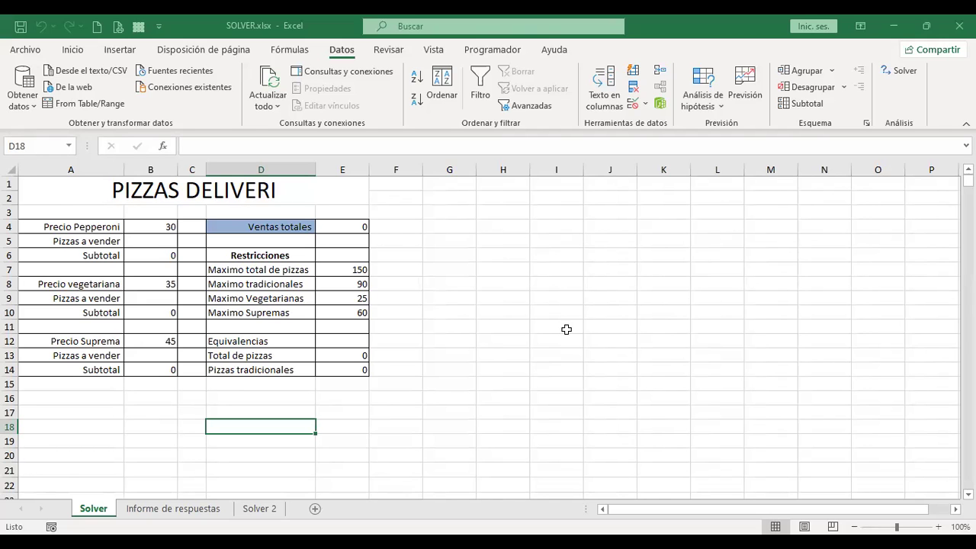
- In Excel's Solver sheet, examine the price, Pizzas a vender and Subtotal cells for the Pepperoni, vegetariana and Suprema pizzas
{"action": "scroll", "coordinate": [566, 329], "scroll_direction": "up", "scroll_amount": 3, "text": "ctrl"}
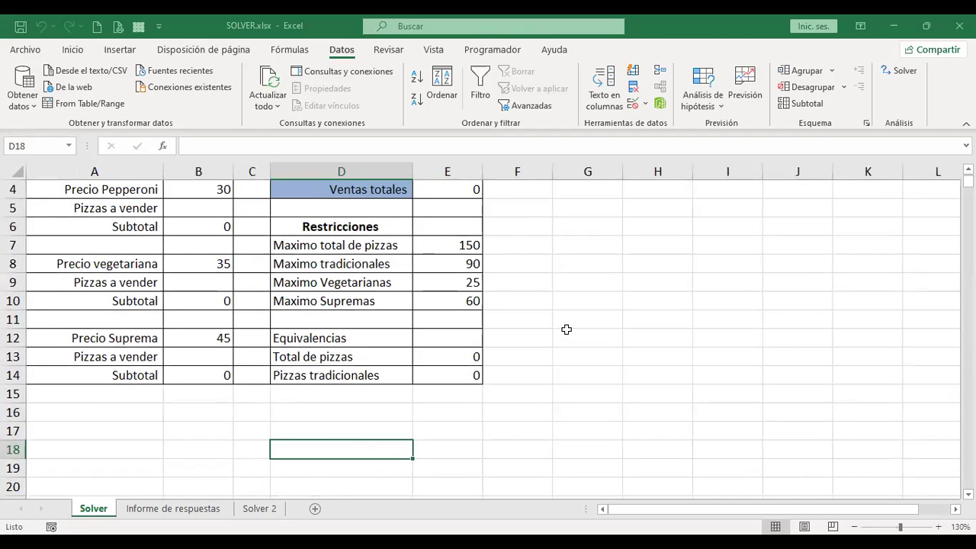
{"action": "left_click", "coordinate": [603, 245]}
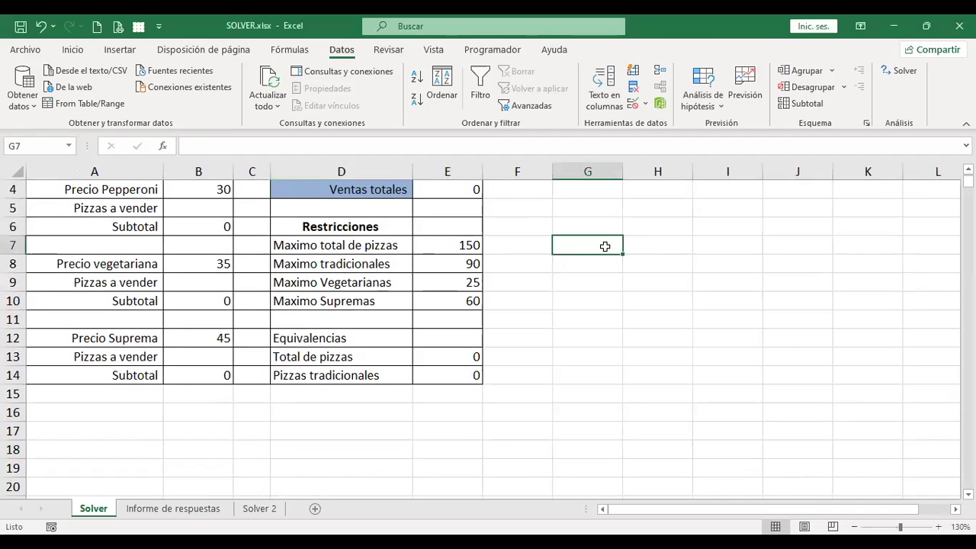
{"action": "key", "text": "ctrl+Home"}
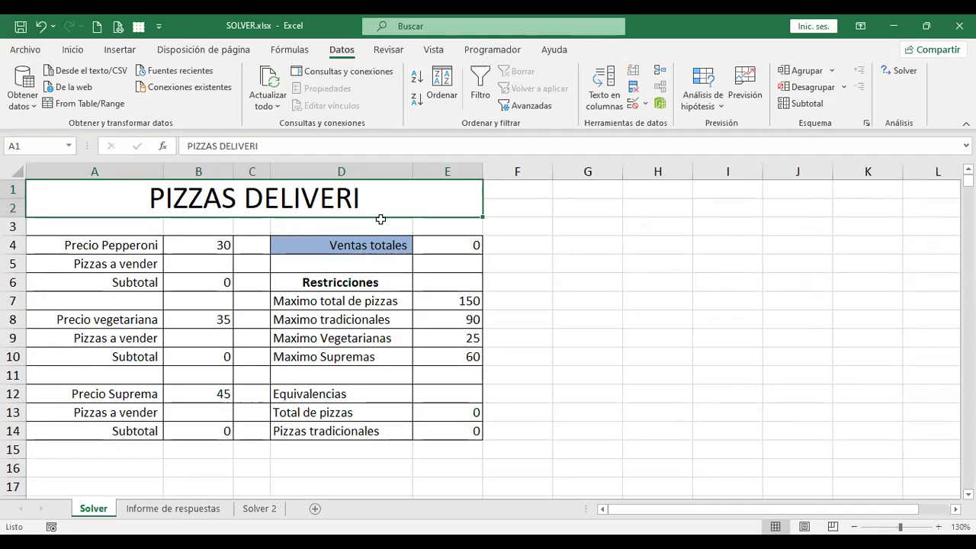
{"action": "left_click", "coordinate": [200, 244]}
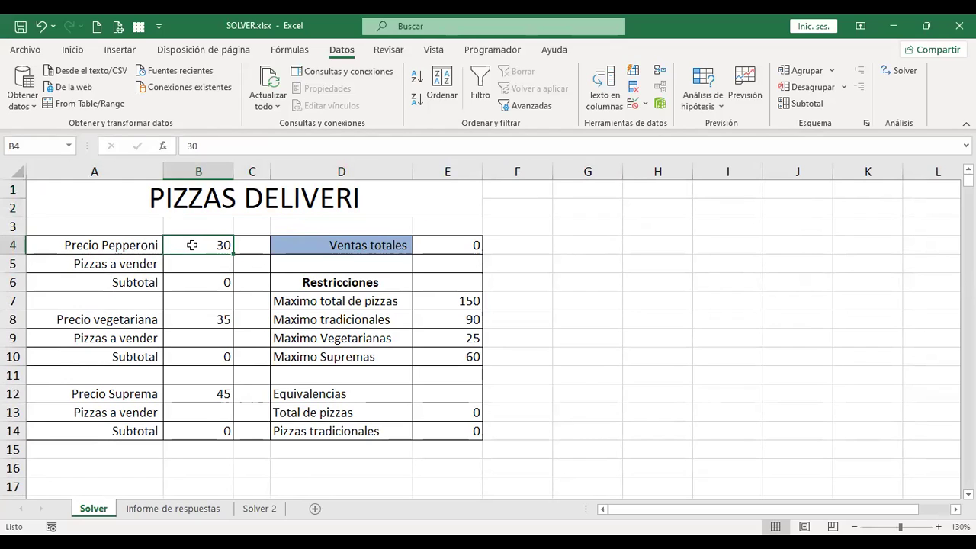
{"action": "left_click", "coordinate": [206, 263]}
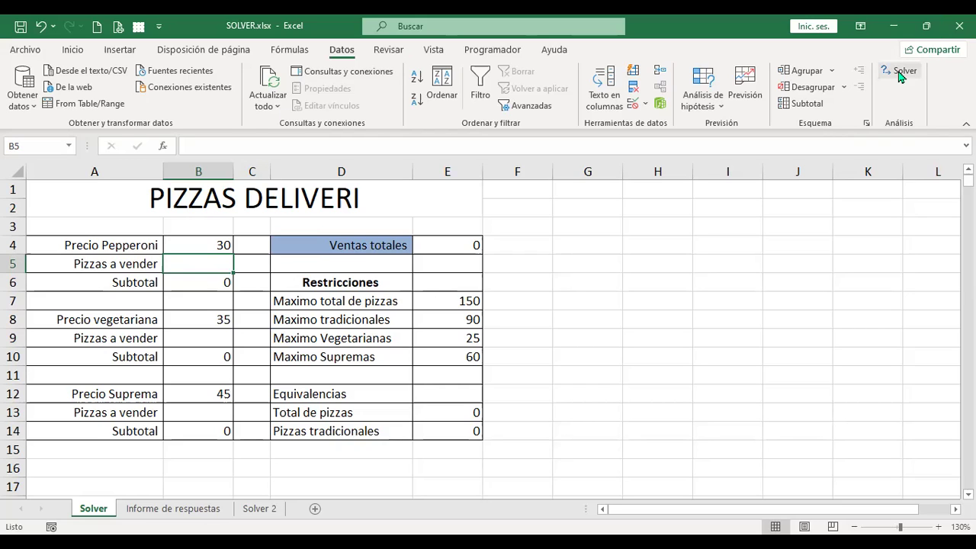
{"action": "left_click", "coordinate": [191, 280]}
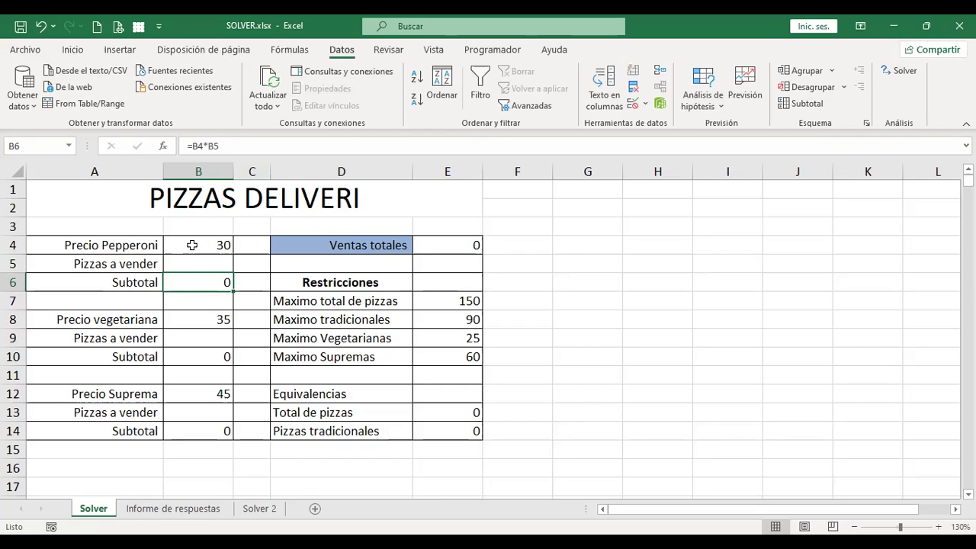
{"action": "left_click", "coordinate": [183, 315]}
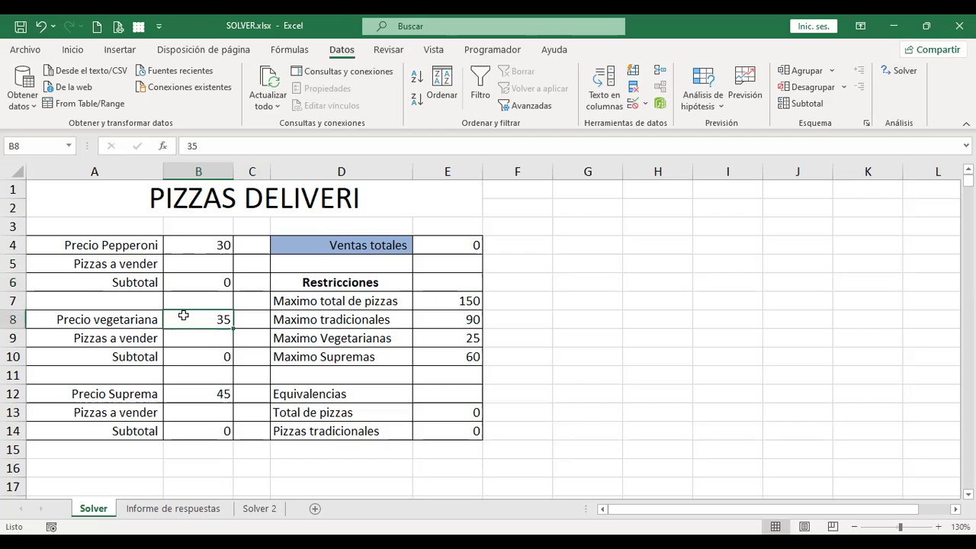
{"action": "left_click", "coordinate": [176, 342]}
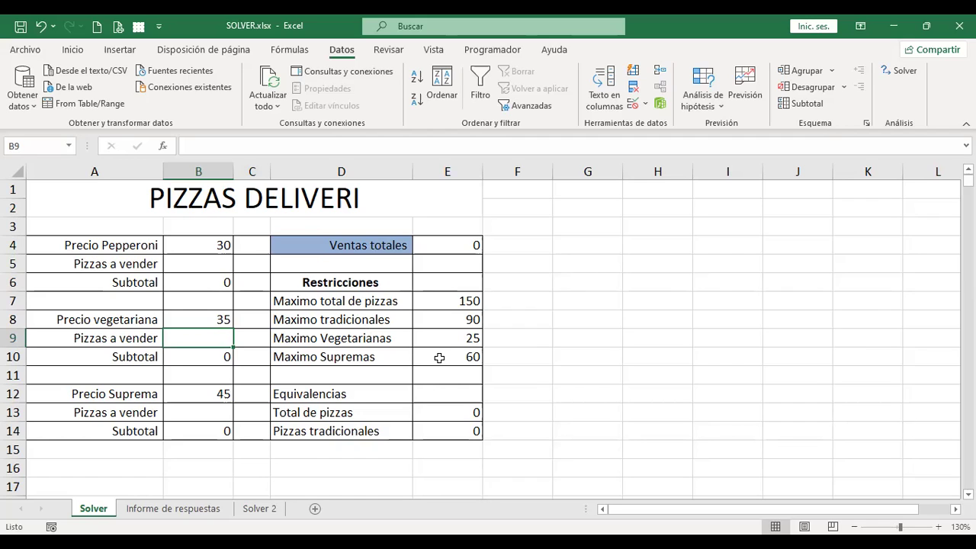
{"action": "left_click", "coordinate": [195, 397]}
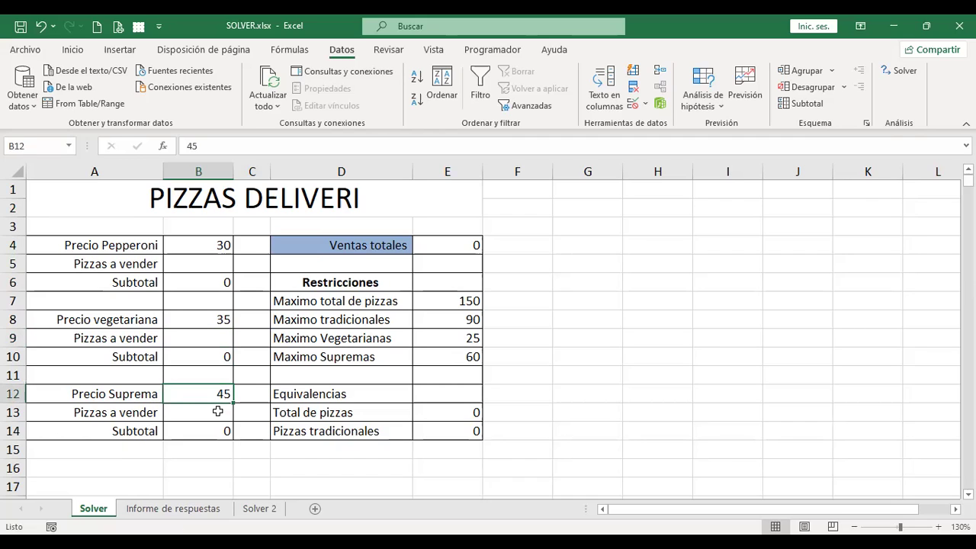
{"action": "left_click", "coordinate": [196, 412]}
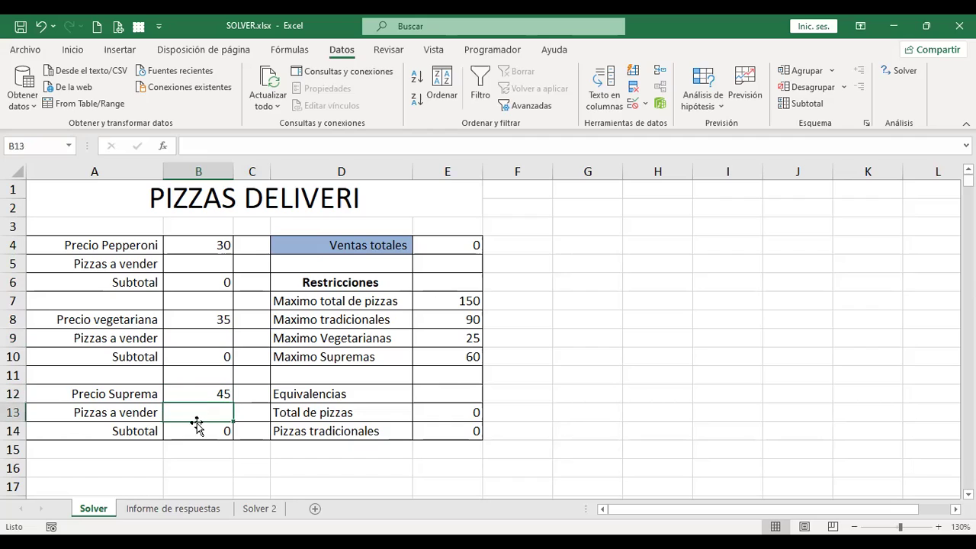
{"action": "left_click", "coordinate": [200, 432]}
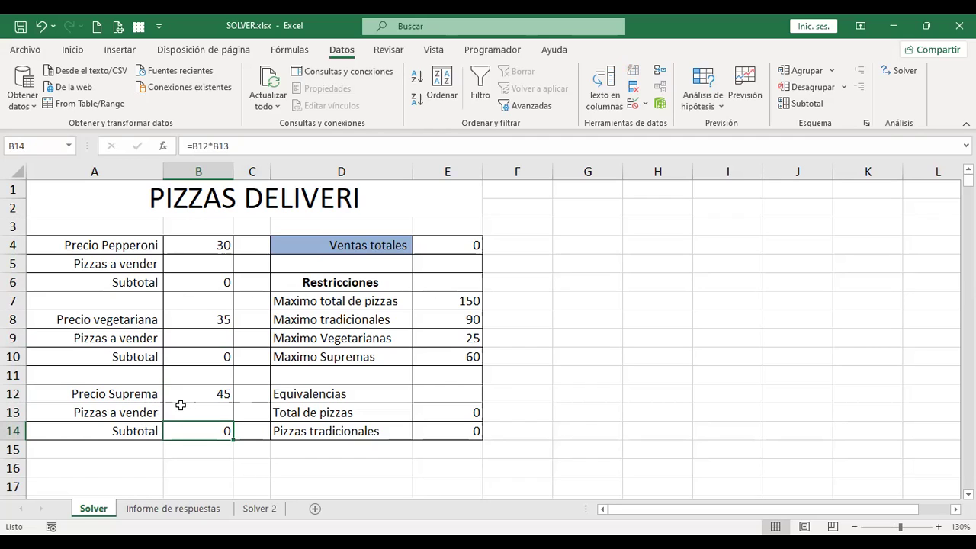
- Examine the Ventas totales formula in E4 and the three subtotal cells it adds, B6, B10 and B14
{"action": "left_click", "coordinate": [435, 244]}
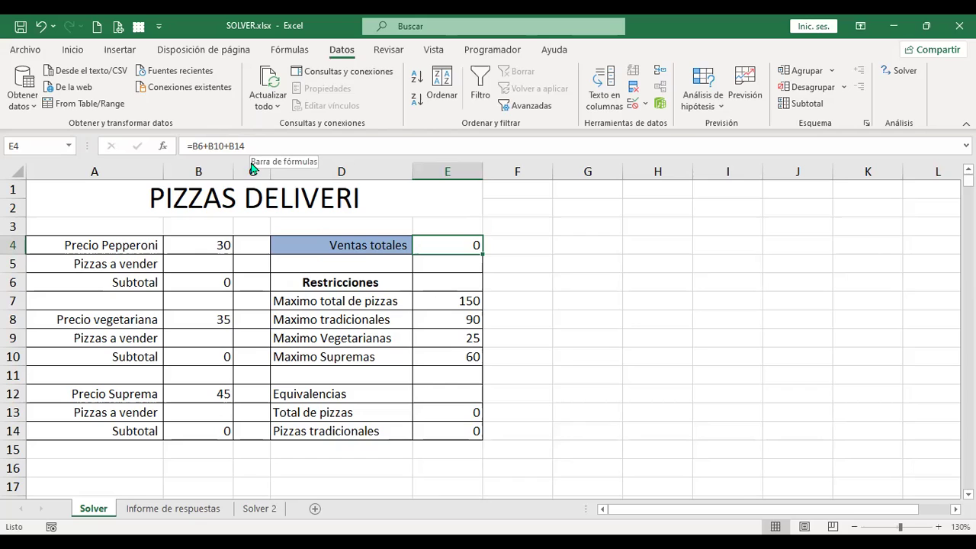
{"action": "left_click", "coordinate": [192, 281]}
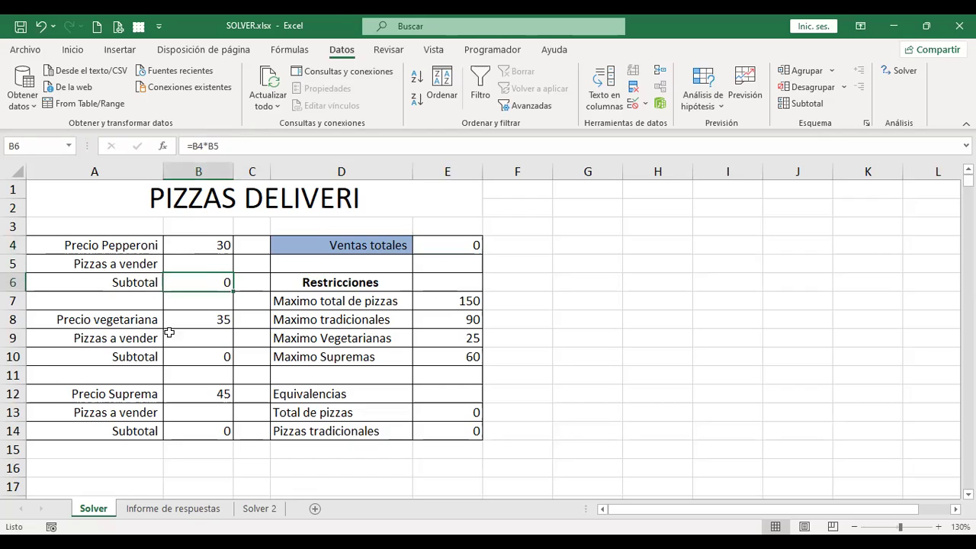
{"action": "left_click", "coordinate": [183, 356]}
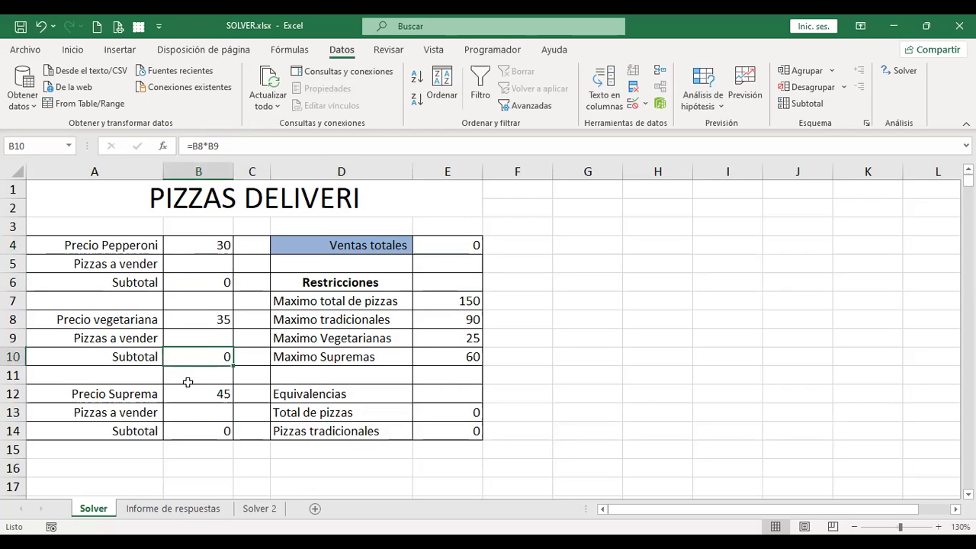
{"action": "left_click", "coordinate": [194, 431]}
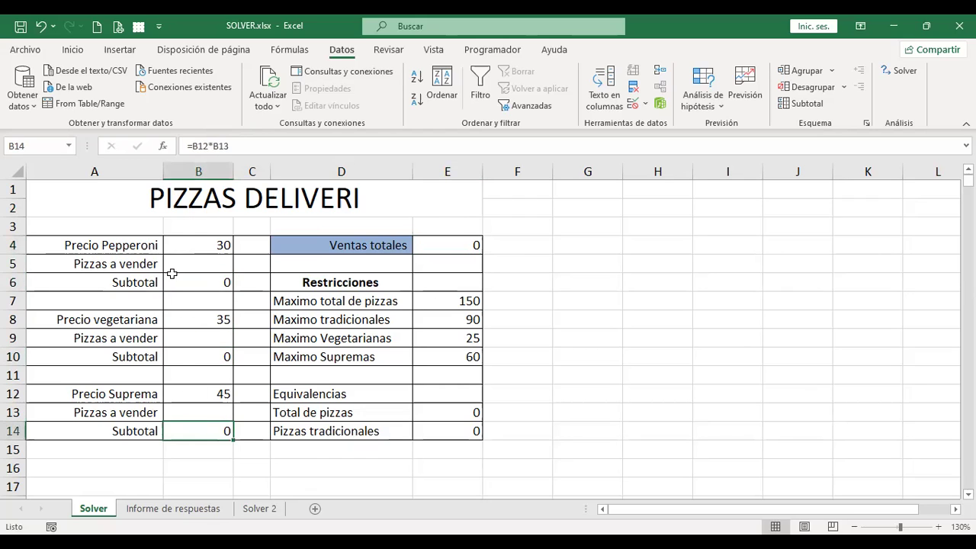
{"action": "left_click", "coordinate": [449, 242]}
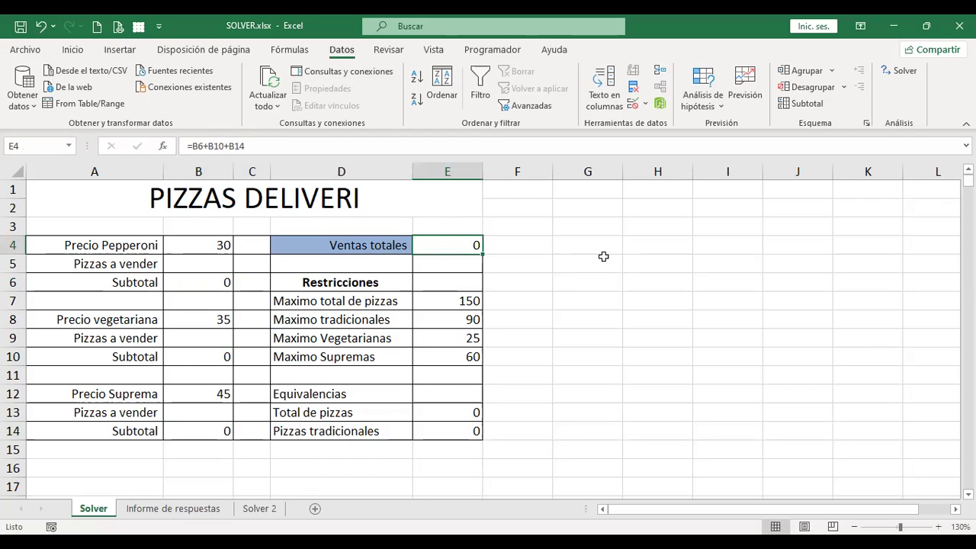
- Examine the Maximo total de pizzas restriction in row 7 of the Restricciones block
{"action": "left_click", "coordinate": [520, 283]}
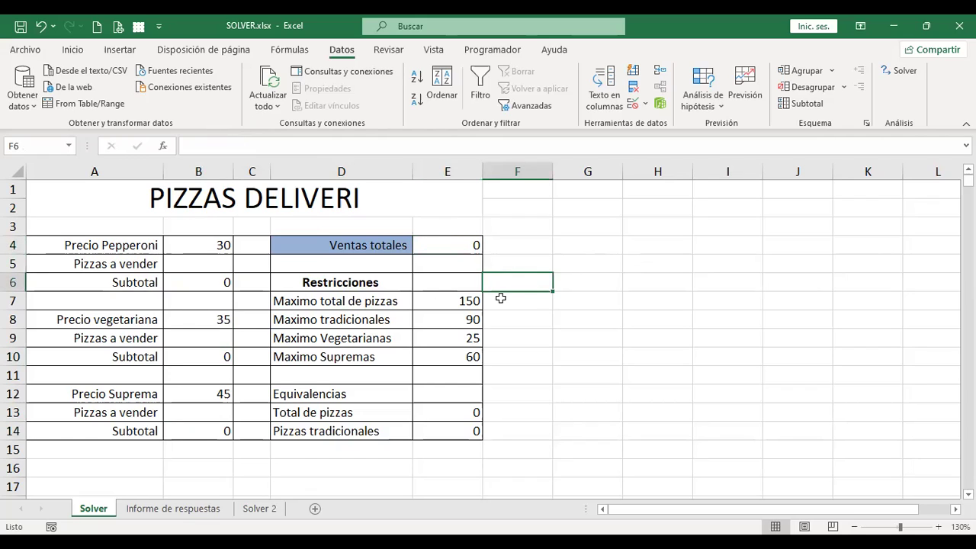
{"action": "left_click", "coordinate": [508, 301]}
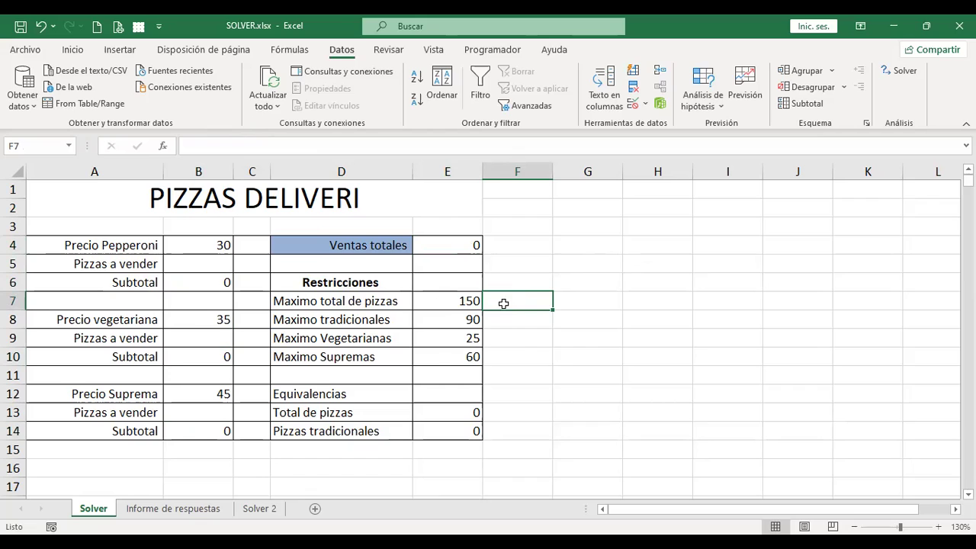
{"action": "left_click", "coordinate": [434, 300]}
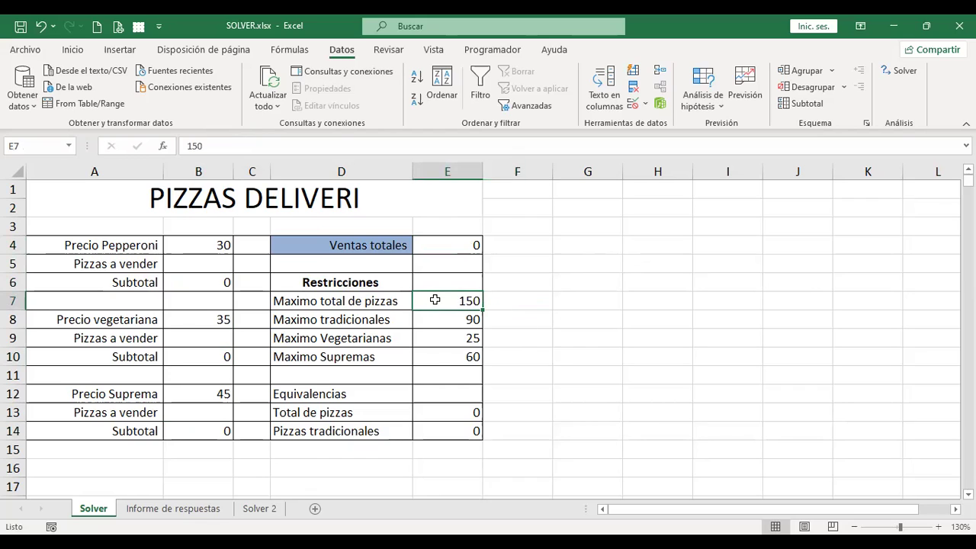
{"action": "left_click", "coordinate": [507, 299]}
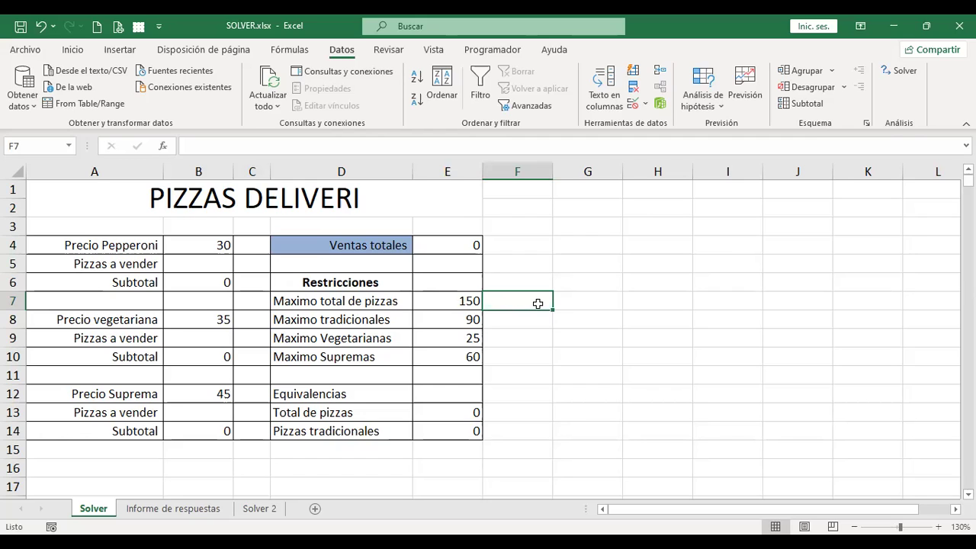
{"action": "left_click", "coordinate": [568, 300]}
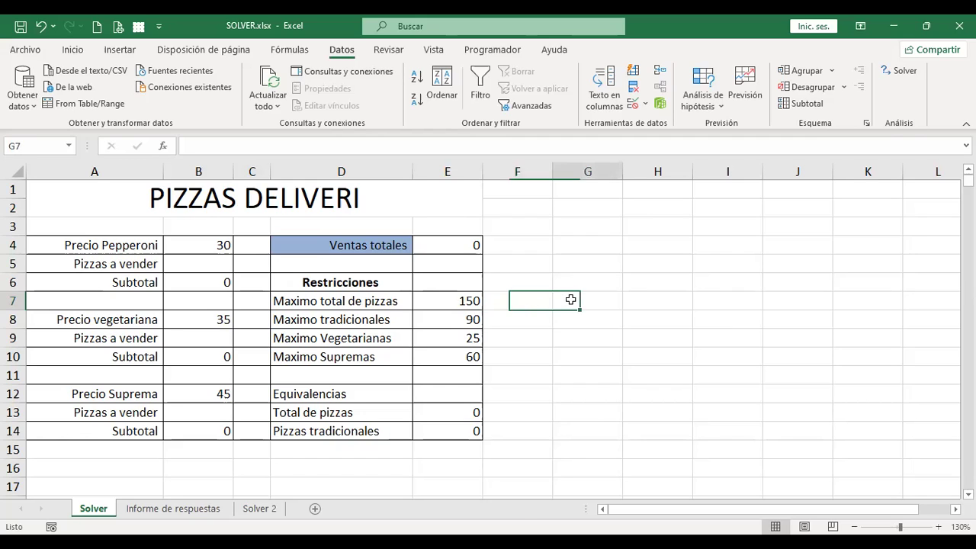
{"action": "left_click", "coordinate": [446, 299]}
{"action": "left_click", "coordinate": [352, 299]}
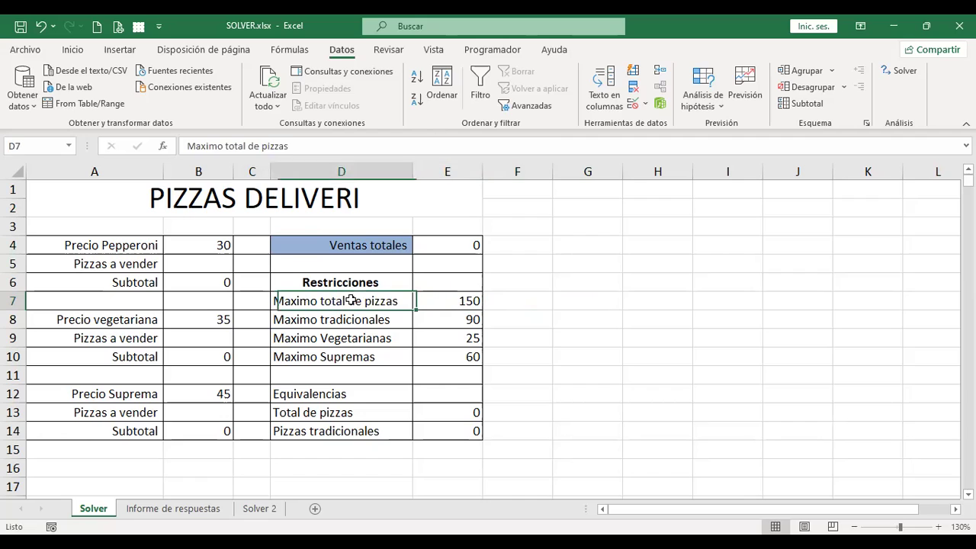
{"action": "left_click", "coordinate": [516, 300]}
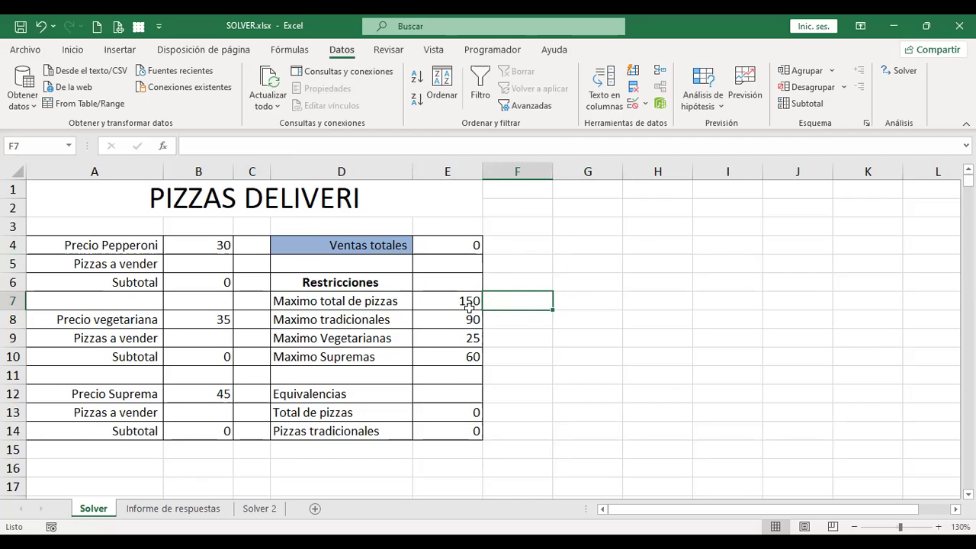
- Examine the Maximo tradicionales, Maximo Vegetarianas and Maximo Supremas restrictions in rows 8 to 10
{"action": "left_click", "coordinate": [504, 317]}
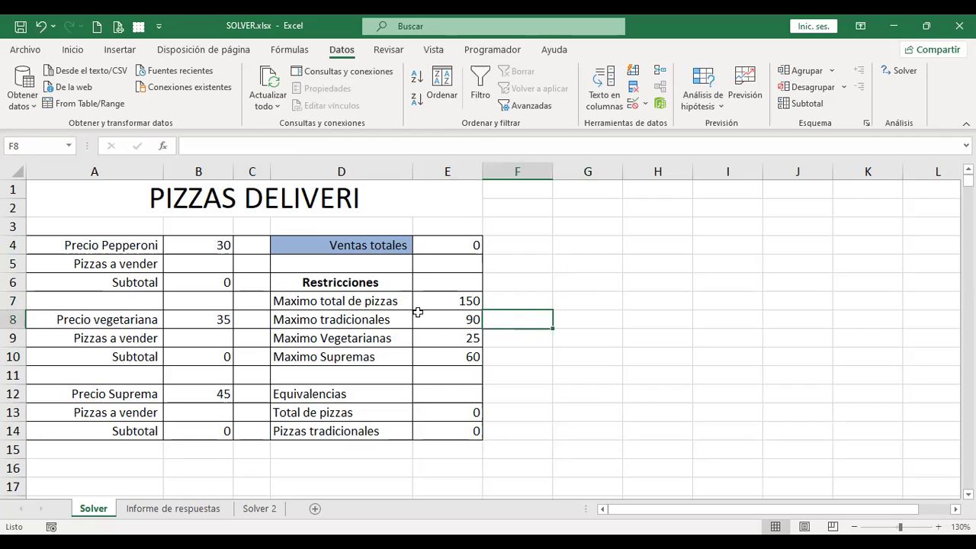
{"action": "left_click", "coordinate": [457, 317]}
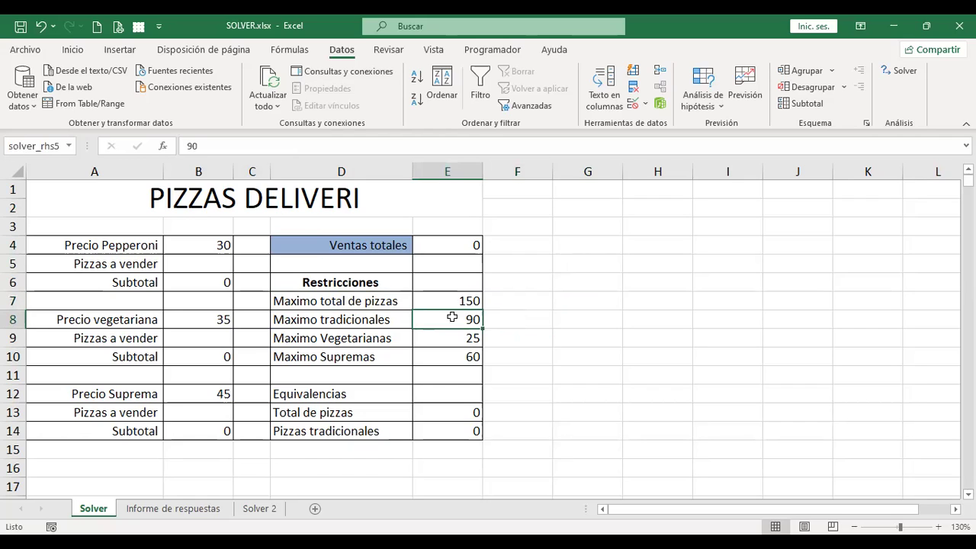
{"action": "left_click", "coordinate": [354, 338]}
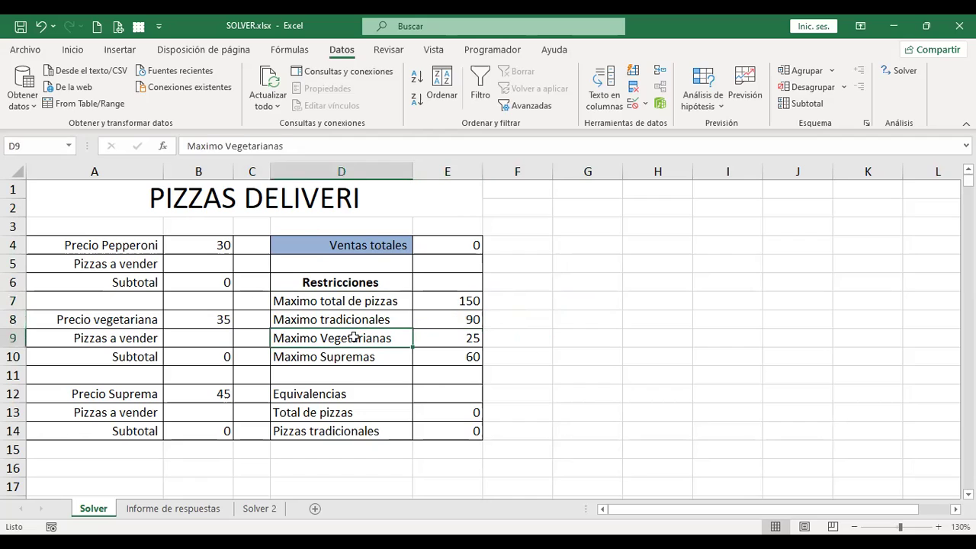
{"action": "left_click", "coordinate": [520, 335]}
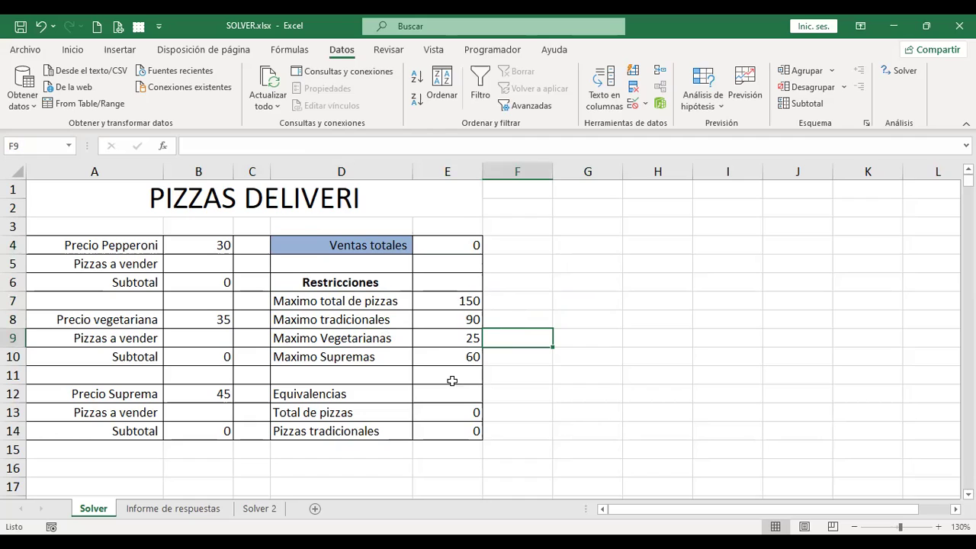
{"action": "left_click", "coordinate": [505, 356]}
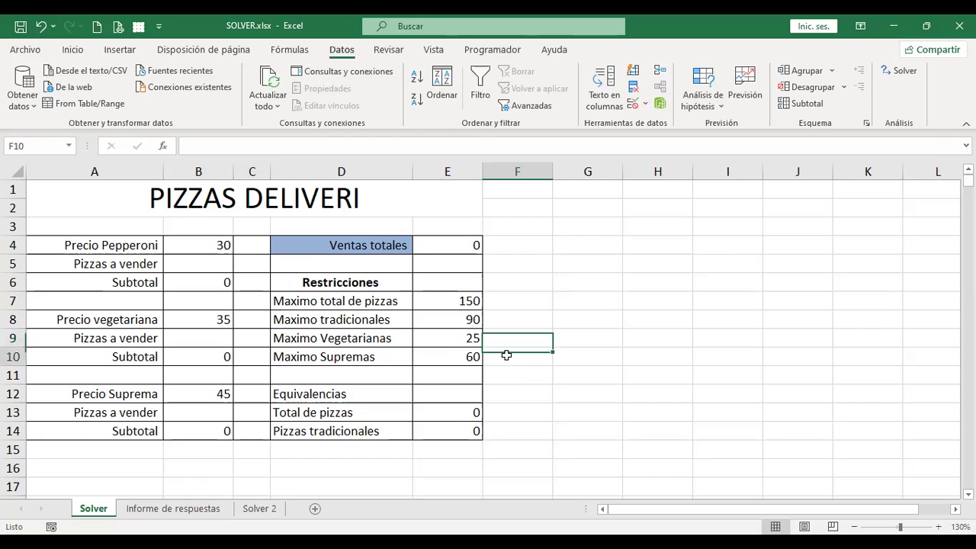
{"action": "left_click", "coordinate": [582, 353]}
{"action": "left_click", "coordinate": [441, 358]}
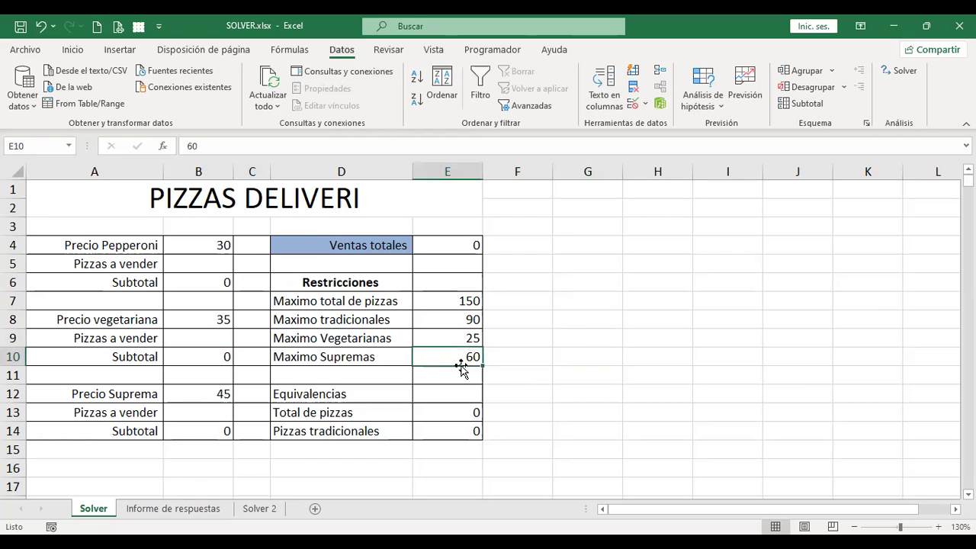
- Examine the Equivalencias formulas for Total de pizzas in E13 and Pizzas tradicionales in E14
{"action": "left_click", "coordinate": [524, 351]}
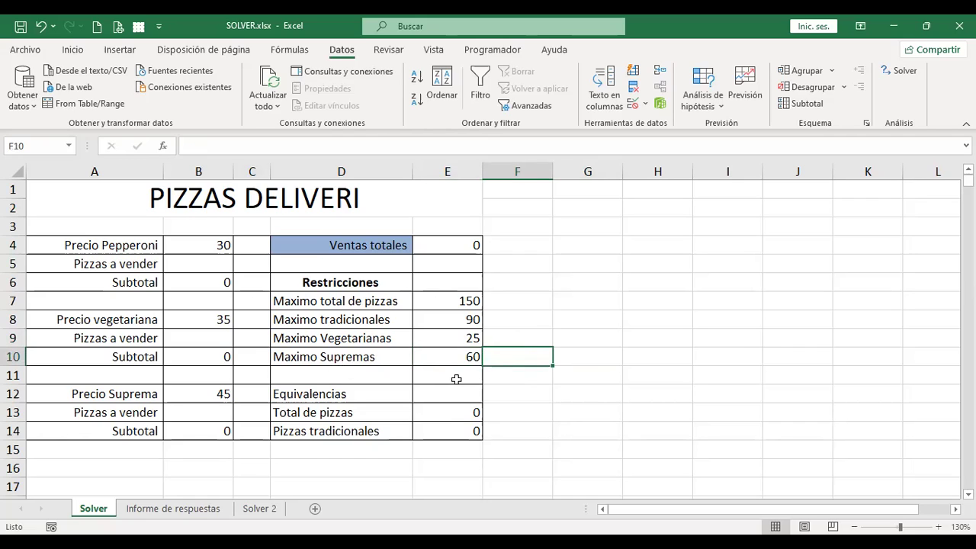
{"action": "left_click", "coordinate": [452, 412]}
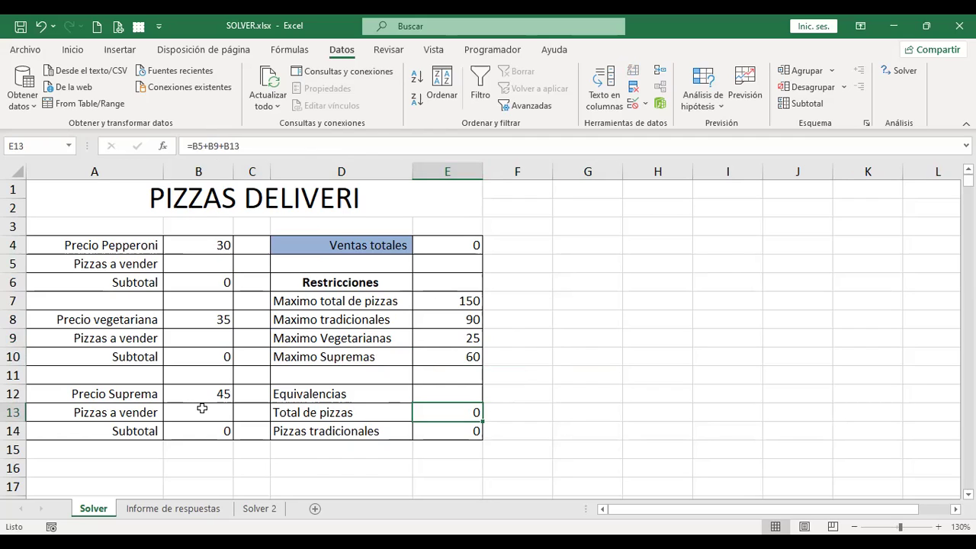
{"action": "left_click", "coordinate": [471, 431]}
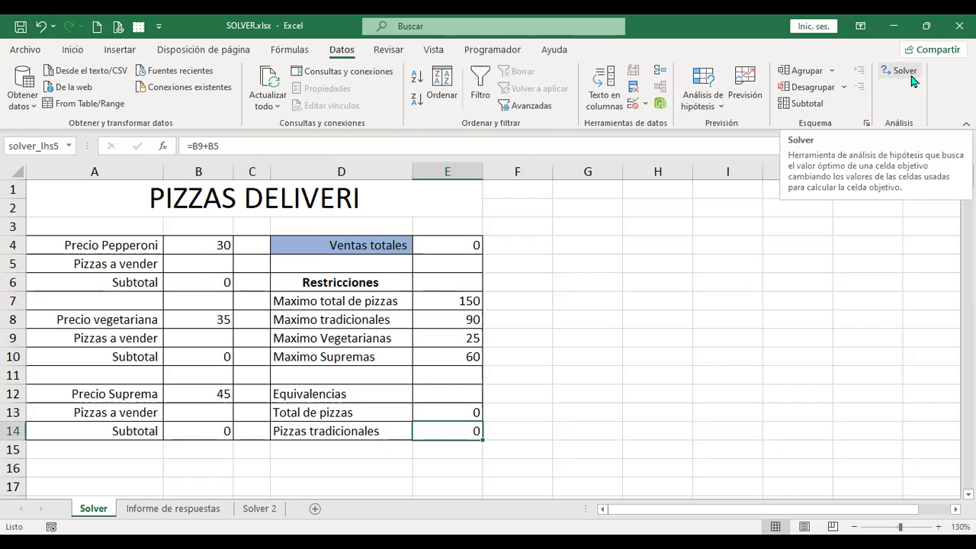
- Open the Complementos de Excel manager from the Excel options and accept it with the Solver add-in enabled
{"action": "left_click", "coordinate": [26, 50]}
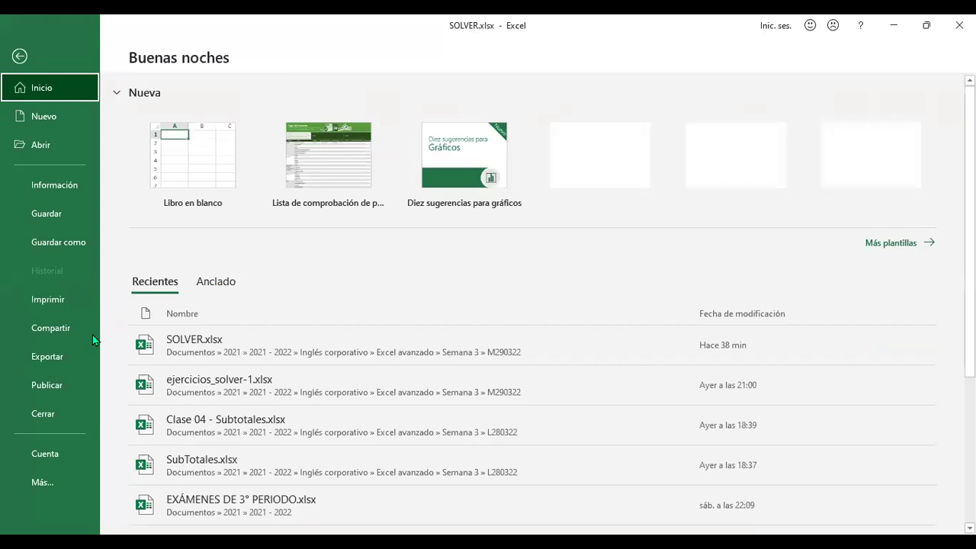
{"action": "left_click", "coordinate": [44, 485]}
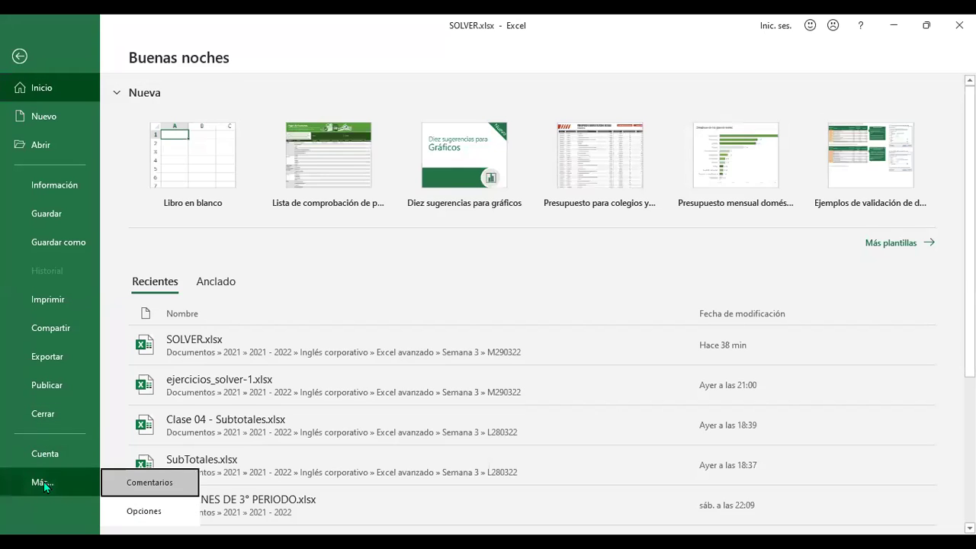
{"action": "left_click", "coordinate": [145, 512]}
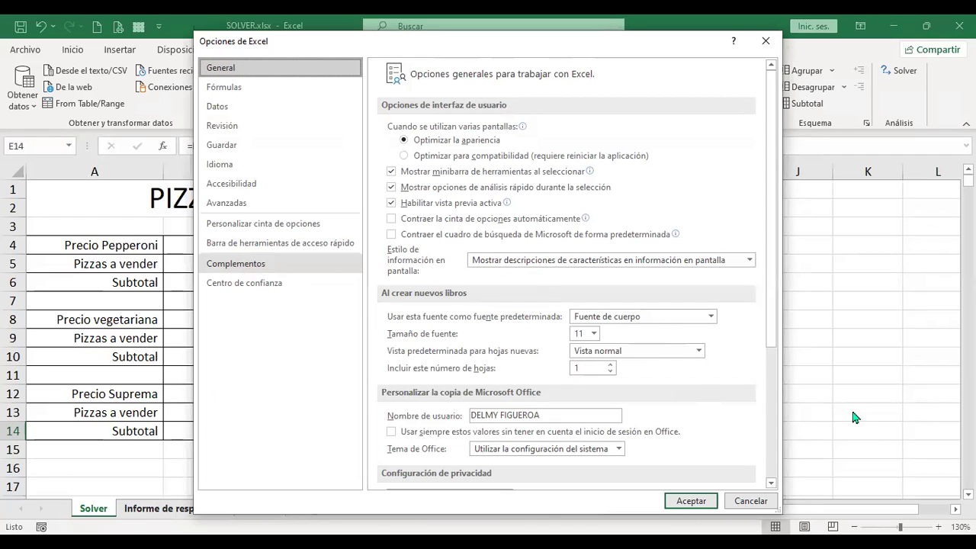
{"action": "key", "text": "Escape"}
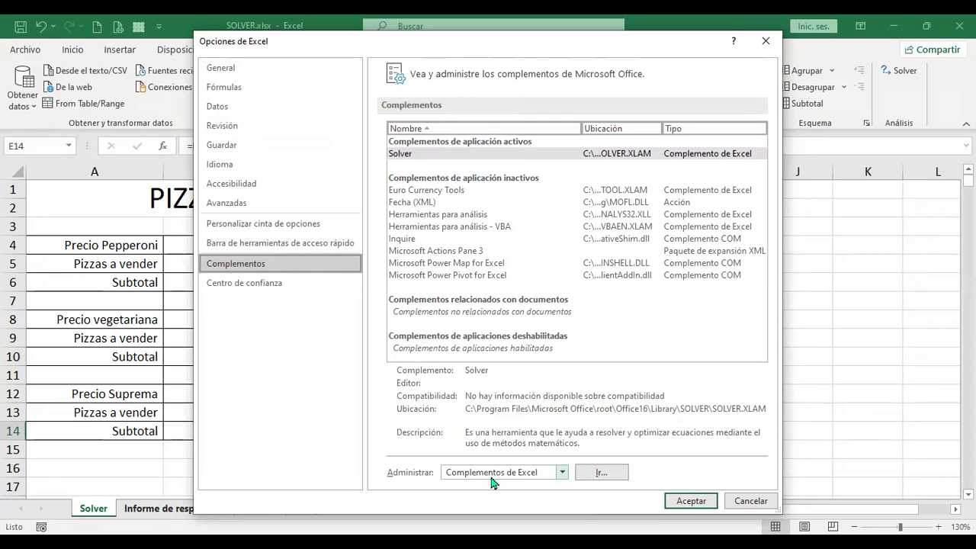
{"action": "left_click", "coordinate": [561, 473]}
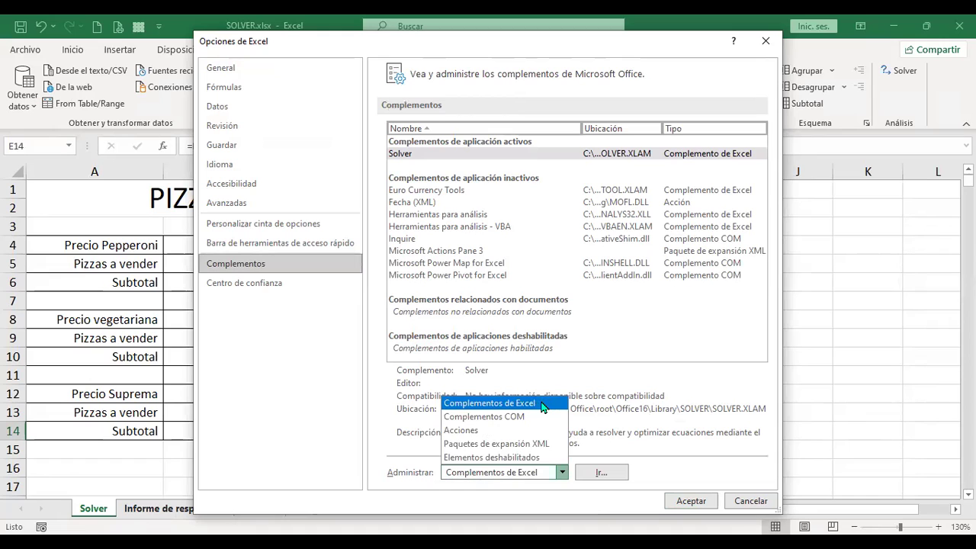
{"action": "left_click", "coordinate": [589, 401]}
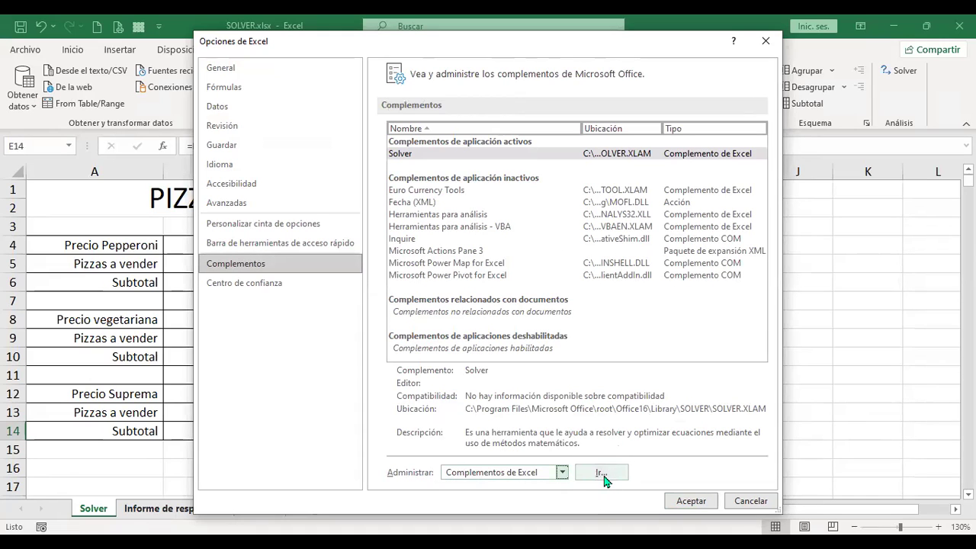
{"action": "left_click", "coordinate": [602, 476]}
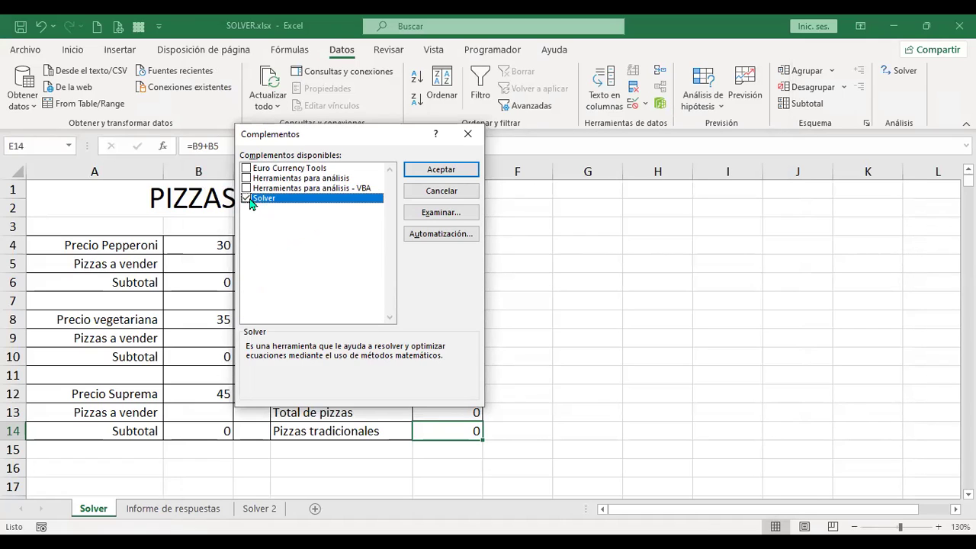
{"action": "left_click", "coordinate": [428, 170]}
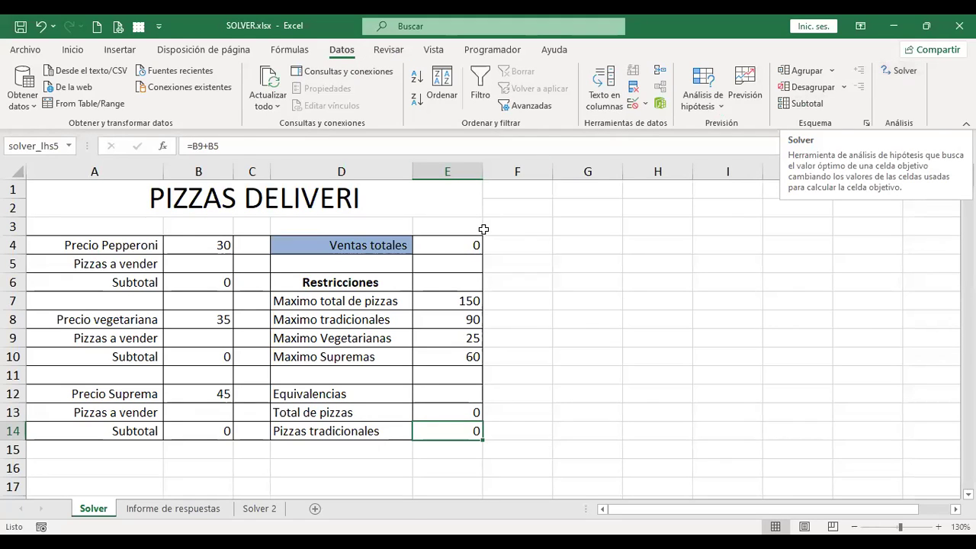
- Review the Ventas totales cell E4 and the four restrictions in D7:E10
{"action": "left_click", "coordinate": [445, 246]}
{"action": "left_click", "coordinate": [400, 299]}
{"action": "left_click_drag", "start_coordinate": [402, 321], "coordinate": [434, 361]}
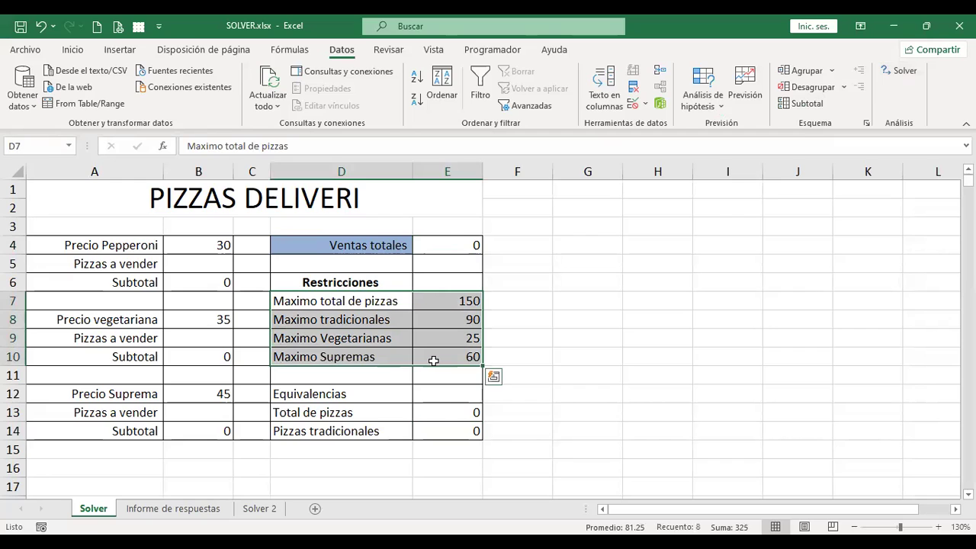
- Open Solver and set its objective to the Ventas totales cell $E$4, using Máx
{"action": "left_click", "coordinate": [446, 242]}
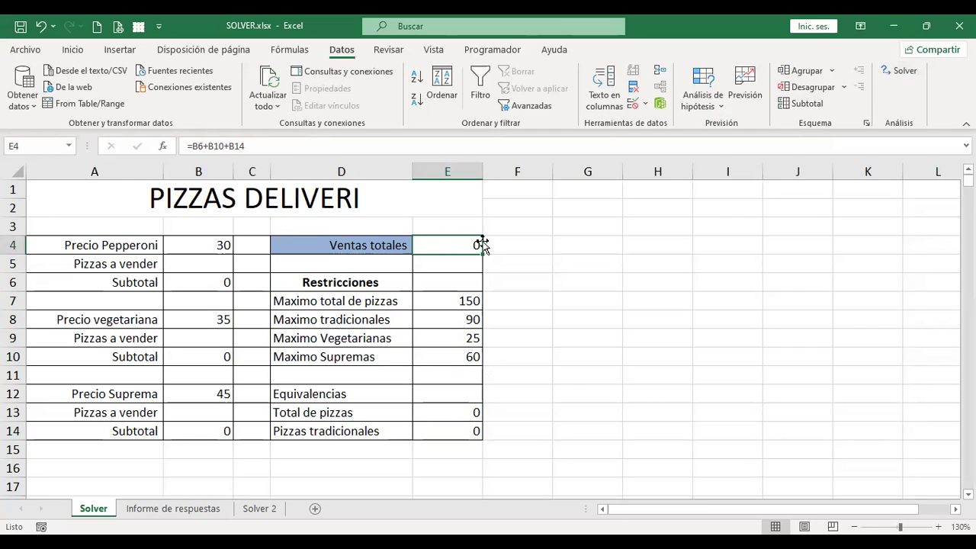
{"action": "left_click", "coordinate": [900, 73]}
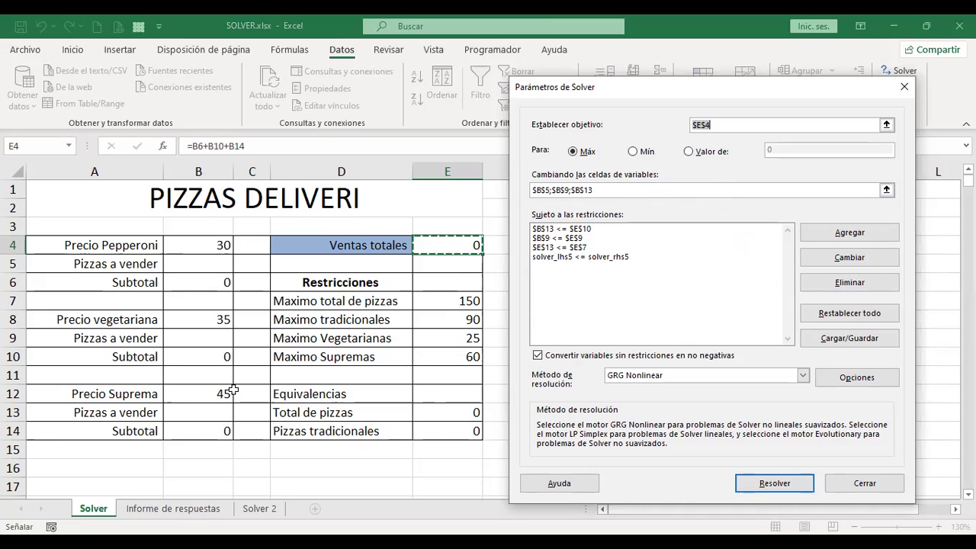
{"action": "left_click", "coordinate": [544, 190]}
{"action": "left_click", "coordinate": [196, 245]}
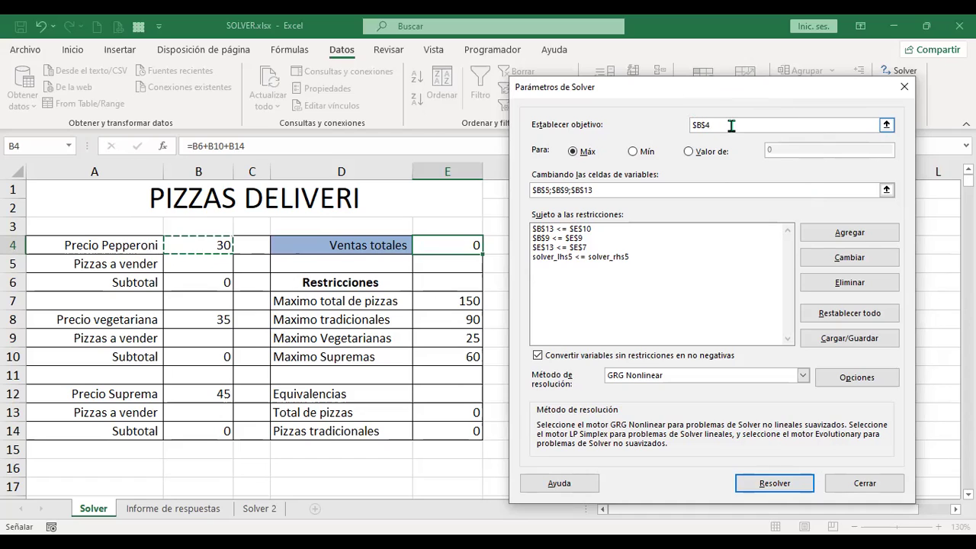
{"action": "key", "text": "BackSpace"}
{"action": "key", "text": "BackSpace"}
{"action": "key", "text": "BackSpace"}
{"action": "key", "text": "BackSpace"}
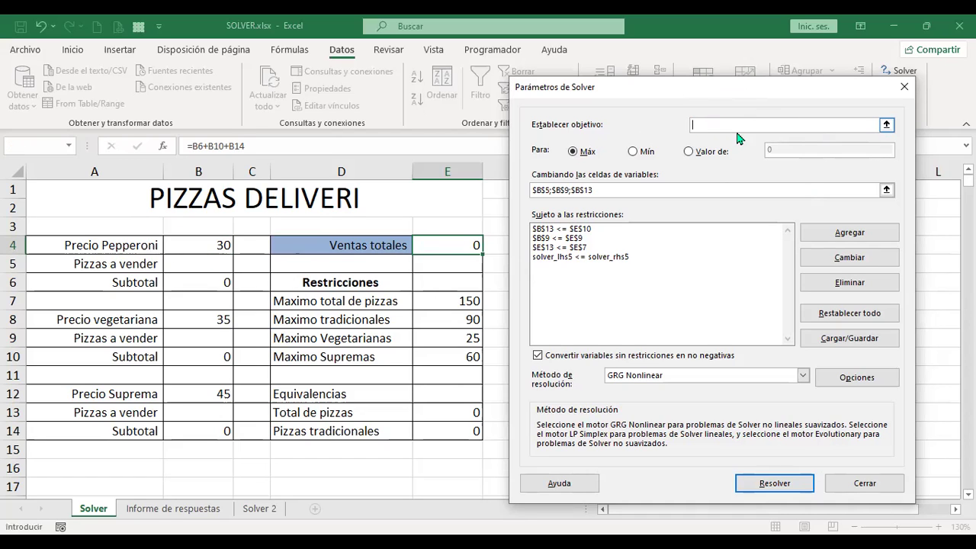
{"action": "left_click", "coordinate": [455, 244]}
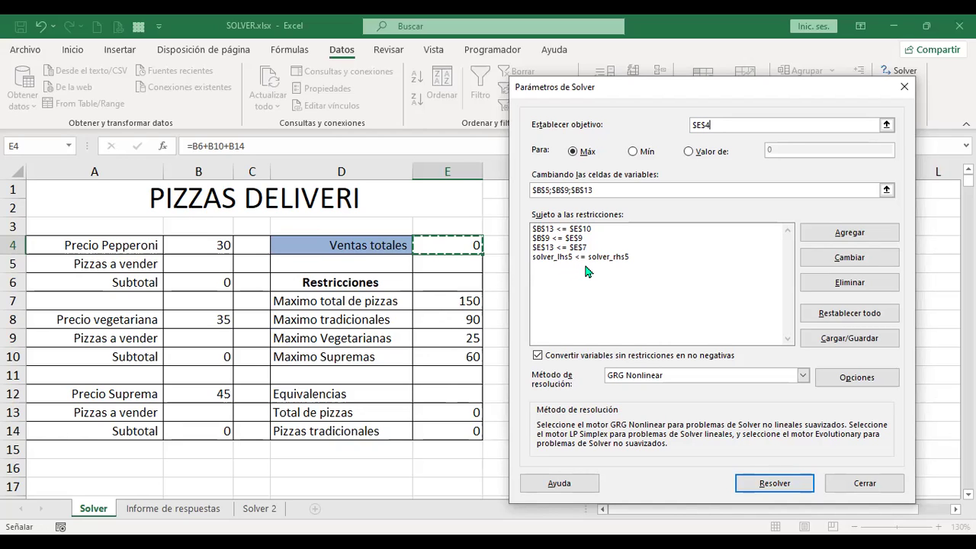
- Inspect the cell references of the solver_lhs5 <= solver_rhs5 restriction and leave it without changes
{"action": "left_click", "coordinate": [619, 259]}
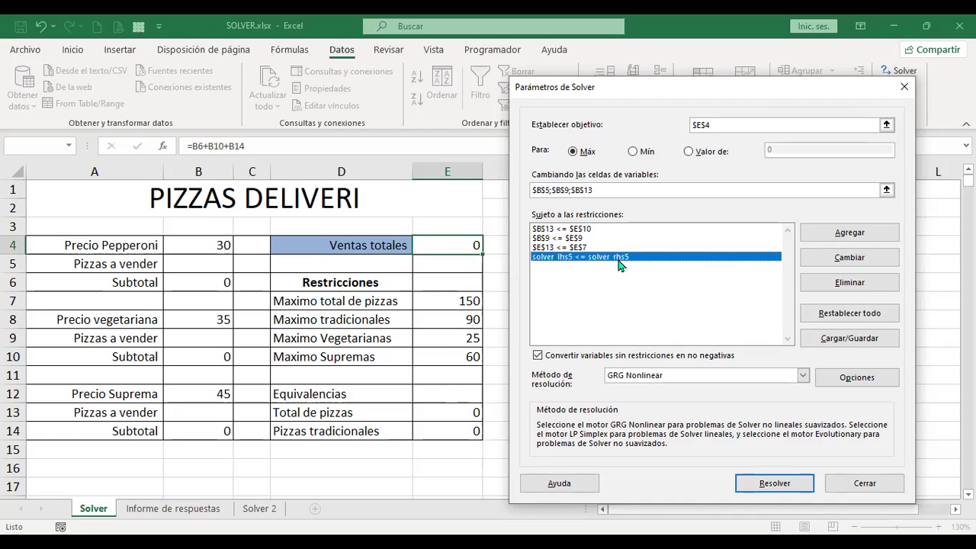
{"action": "left_click", "coordinate": [865, 259]}
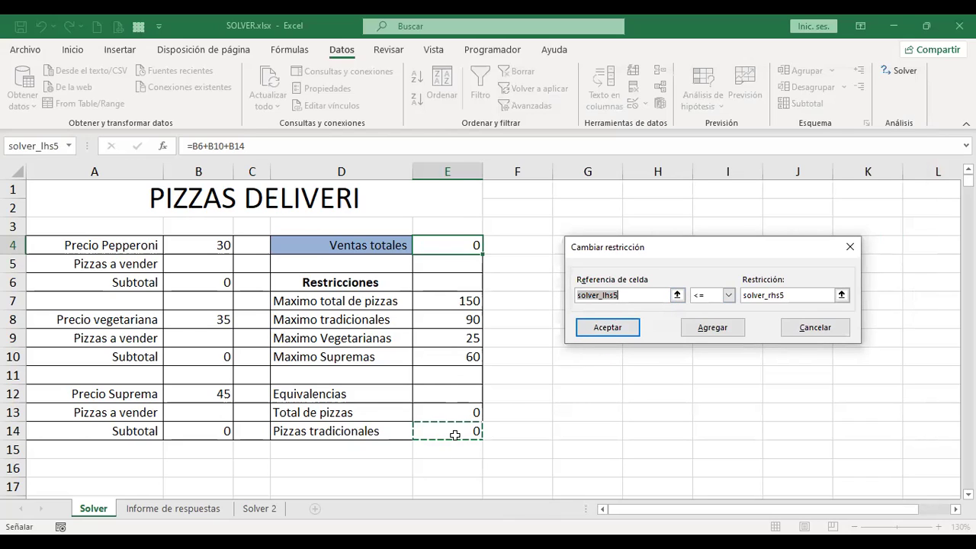
{"action": "left_click", "coordinate": [795, 295]}
{"action": "left_click", "coordinate": [768, 295]}
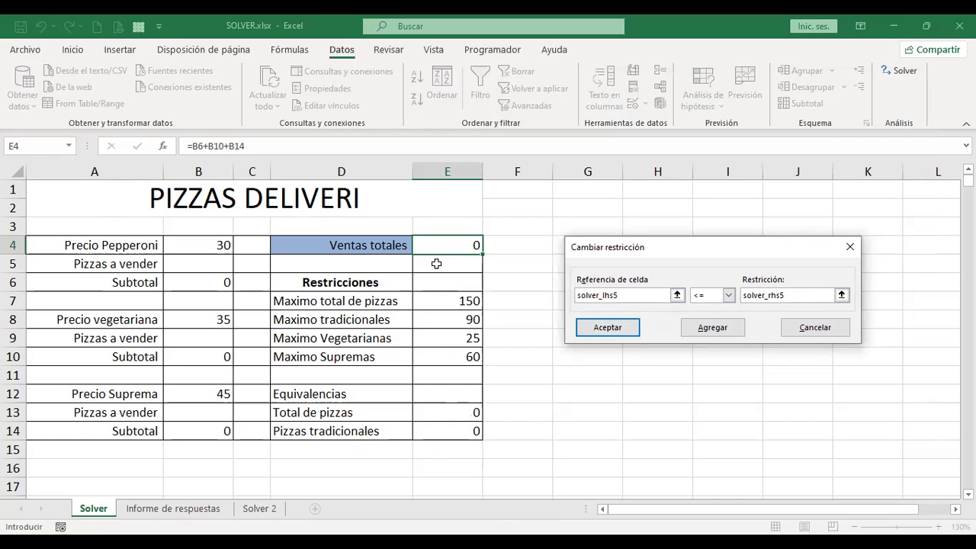
{"action": "left_click", "coordinate": [807, 327]}
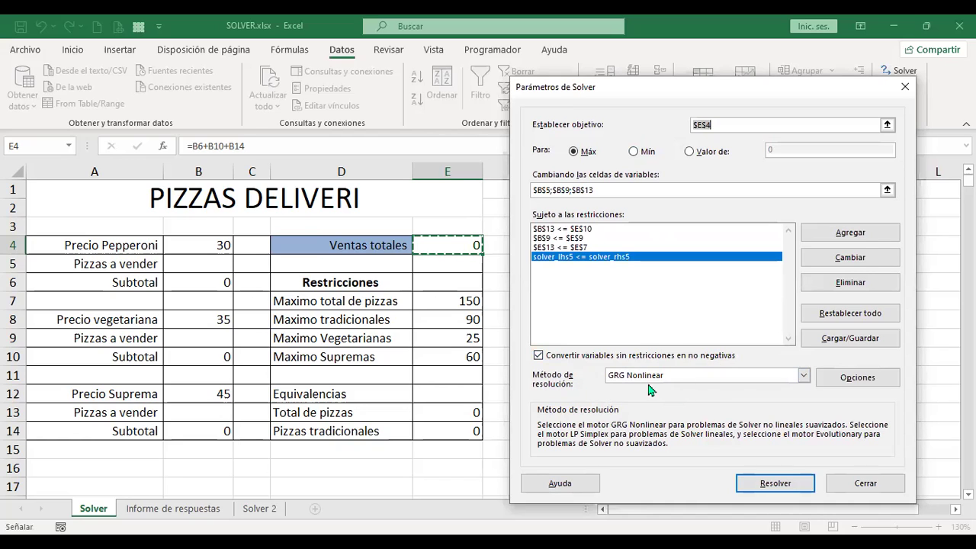
- Solve the model with the GRG Nonlinear method and keep the Solver solution
{"action": "left_click", "coordinate": [804, 376]}
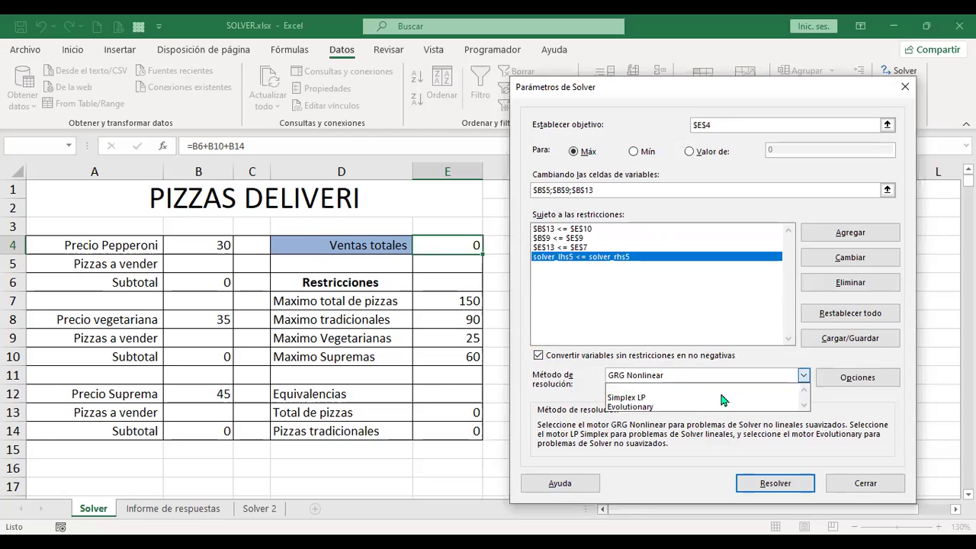
{"action": "left_click", "coordinate": [566, 395]}
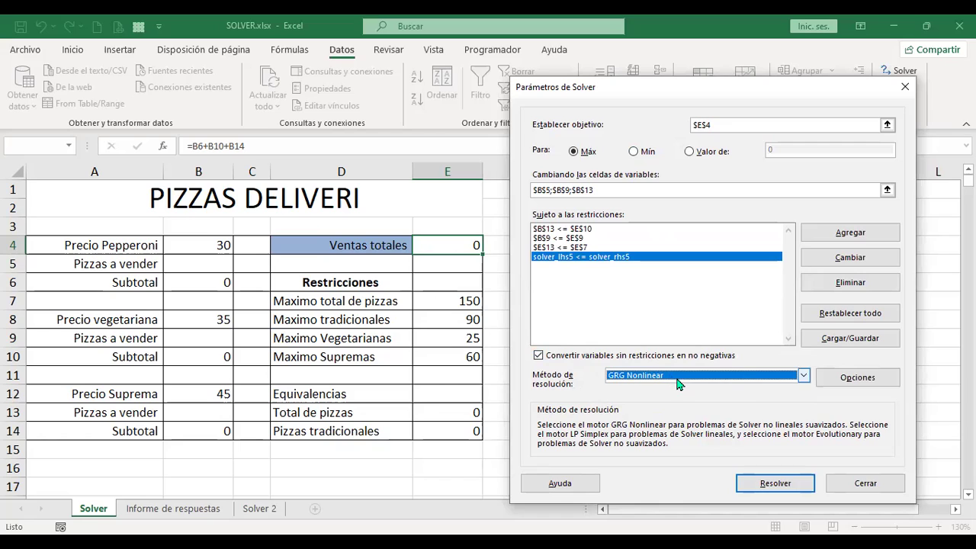
{"action": "left_click", "coordinate": [792, 485]}
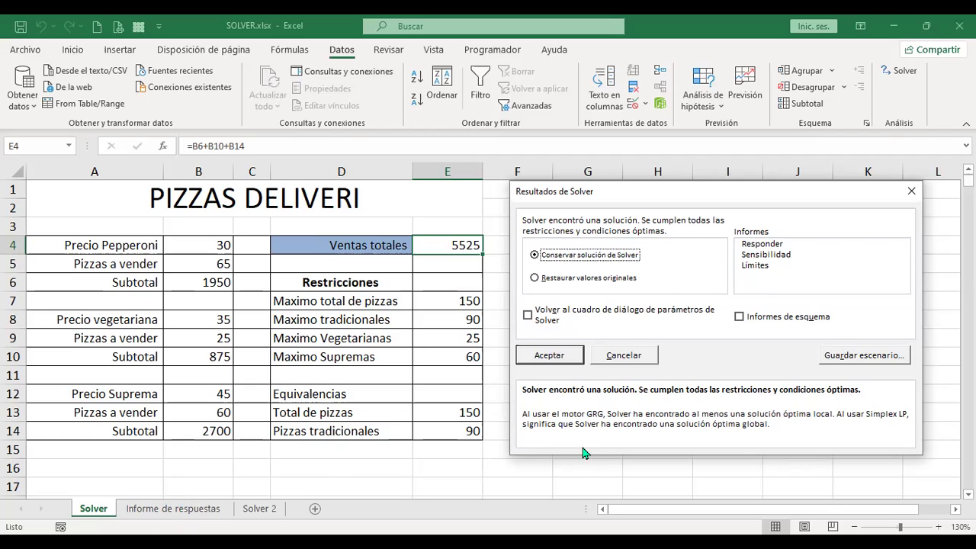
{"action": "left_click", "coordinate": [551, 359]}
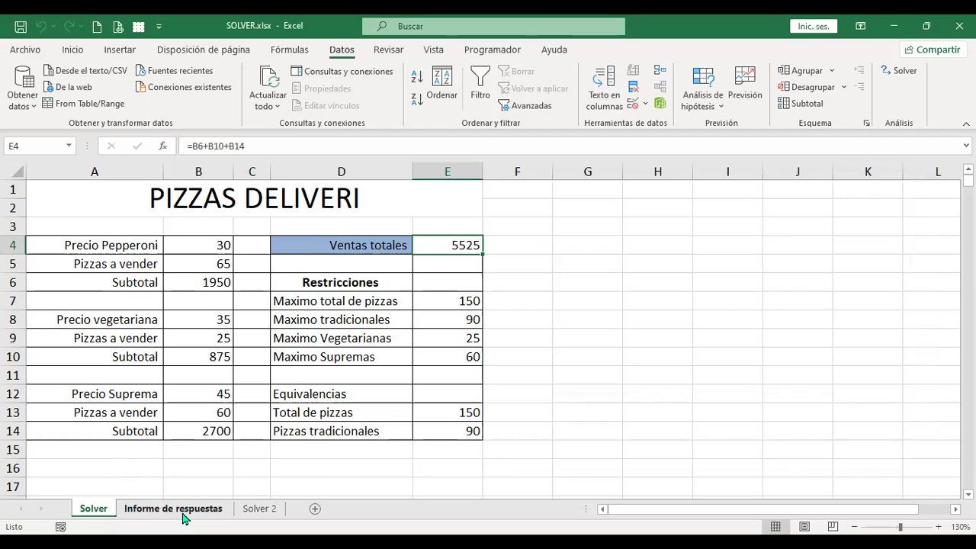
- Fill the three Pizzas a vender cells B5, B9 and B13 with light orange
{"action": "left_click", "coordinate": [192, 266]}
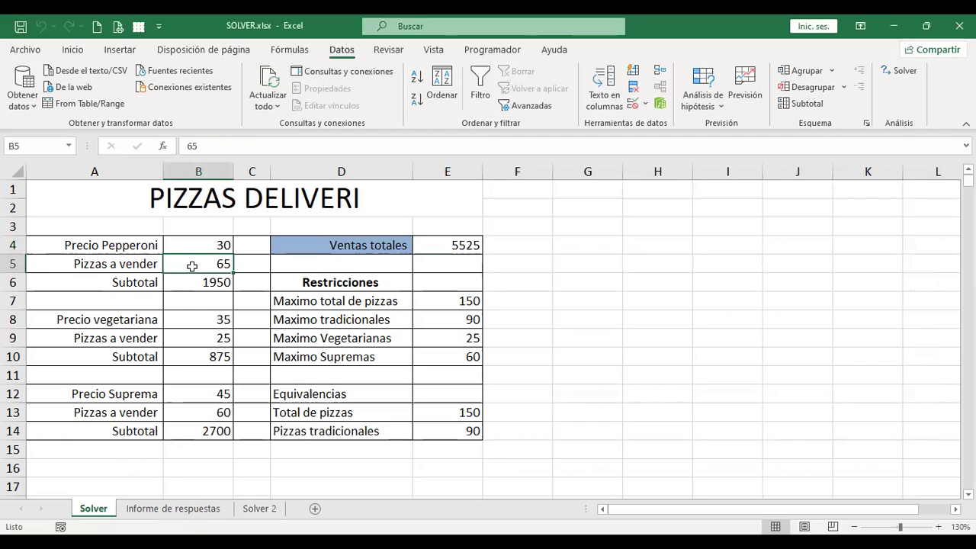
{"action": "left_click", "coordinate": [192, 338], "text": "ctrl"}
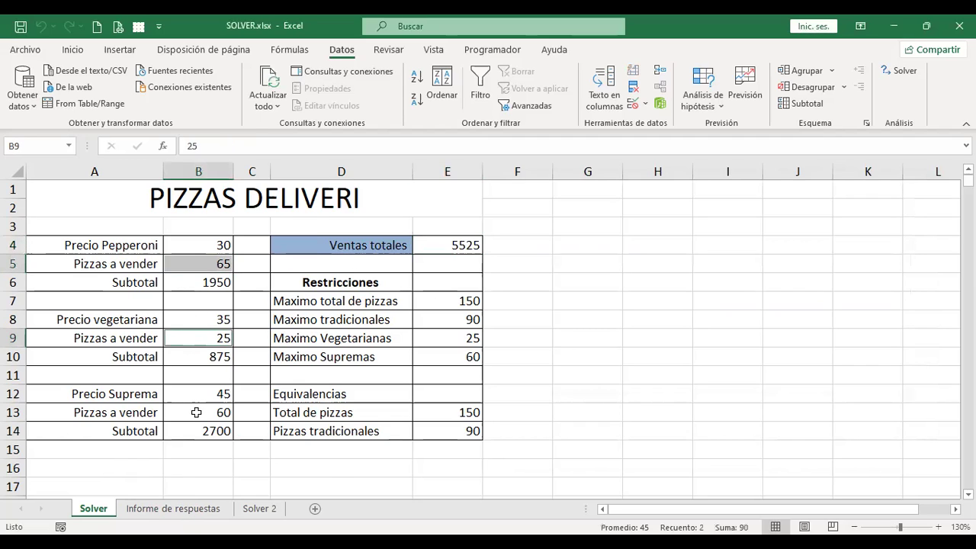
{"action": "left_click", "coordinate": [196, 413], "text": "ctrl"}
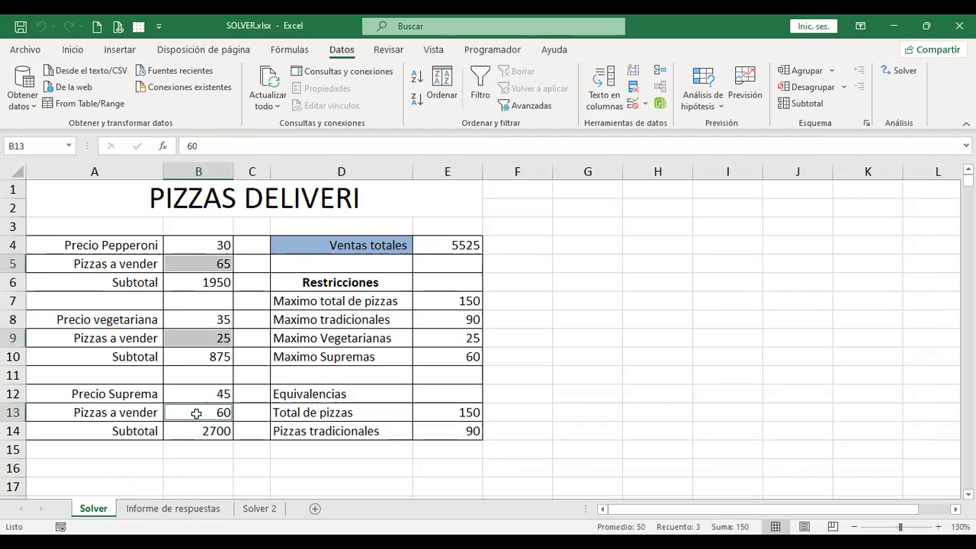
{"action": "left_click", "coordinate": [71, 53]}
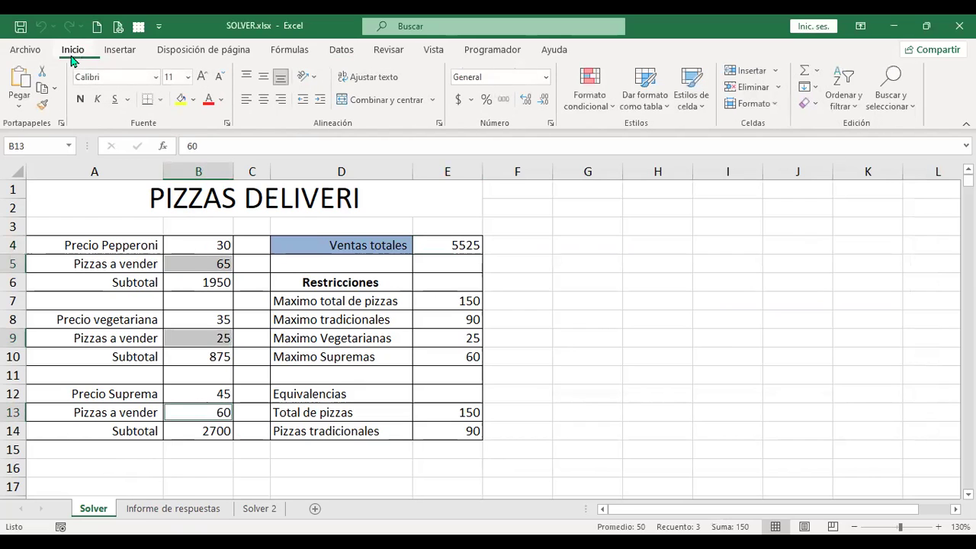
{"action": "left_click", "coordinate": [195, 99]}
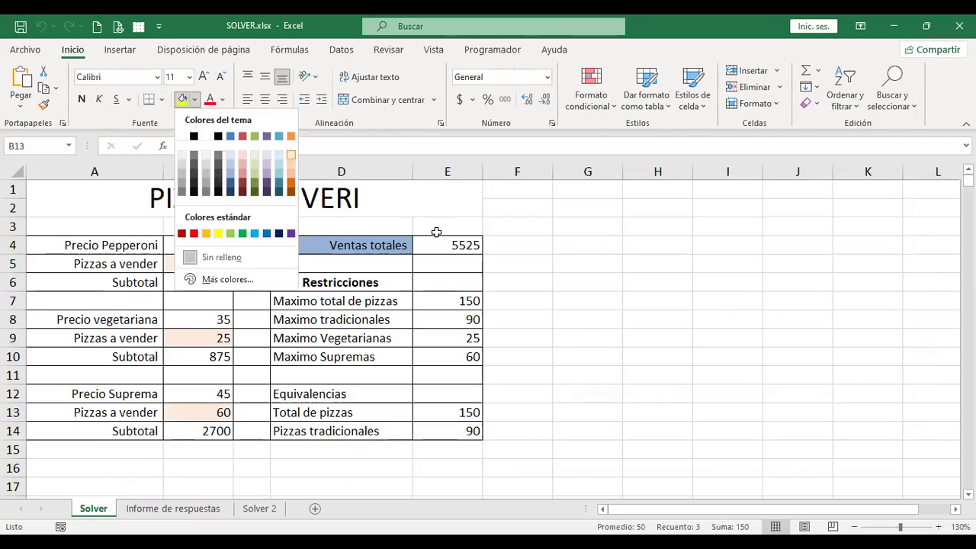
{"action": "left_click", "coordinate": [241, 140]}
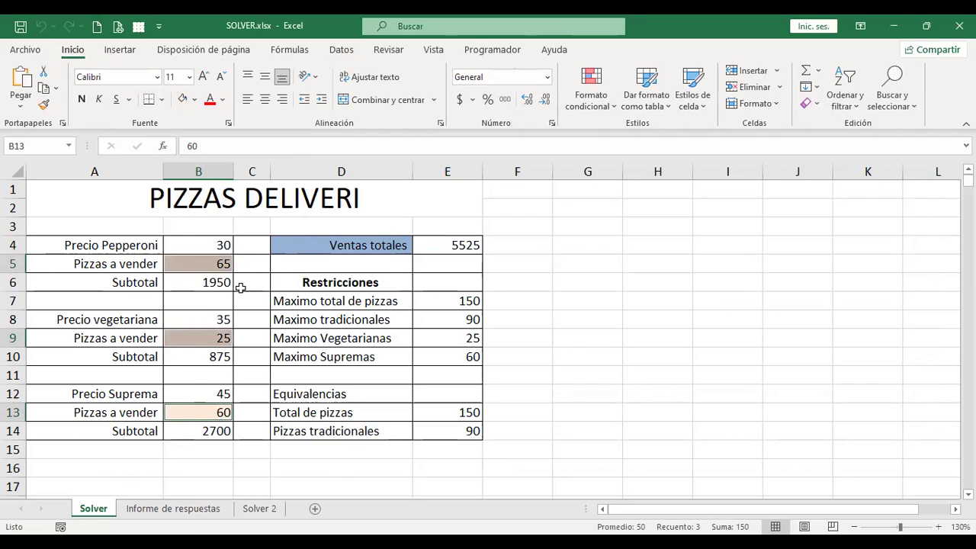
{"action": "left_click", "coordinate": [521, 261]}
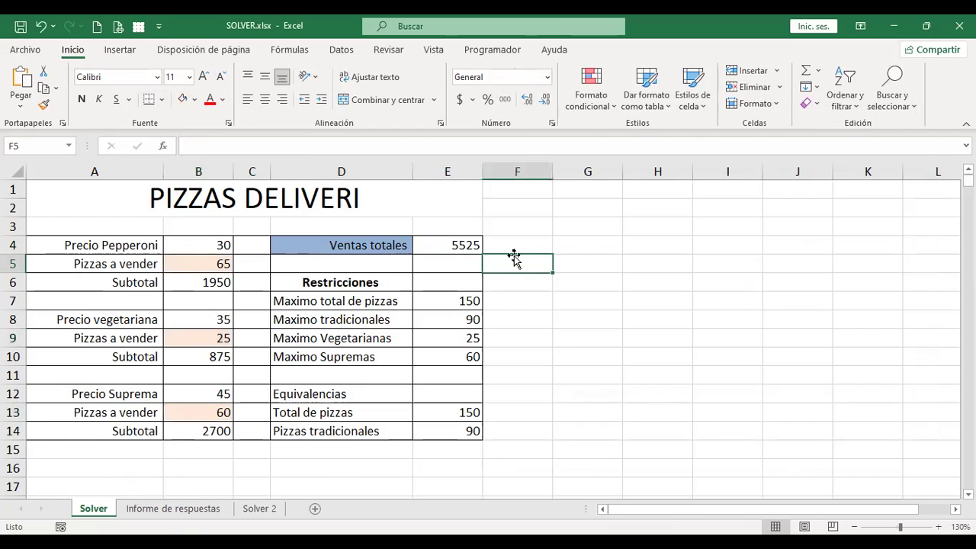
- Examine the Informe de respuestas sheet, from its variable cells and restrictions up to the report heading and creation date
{"action": "left_click", "coordinate": [142, 511]}
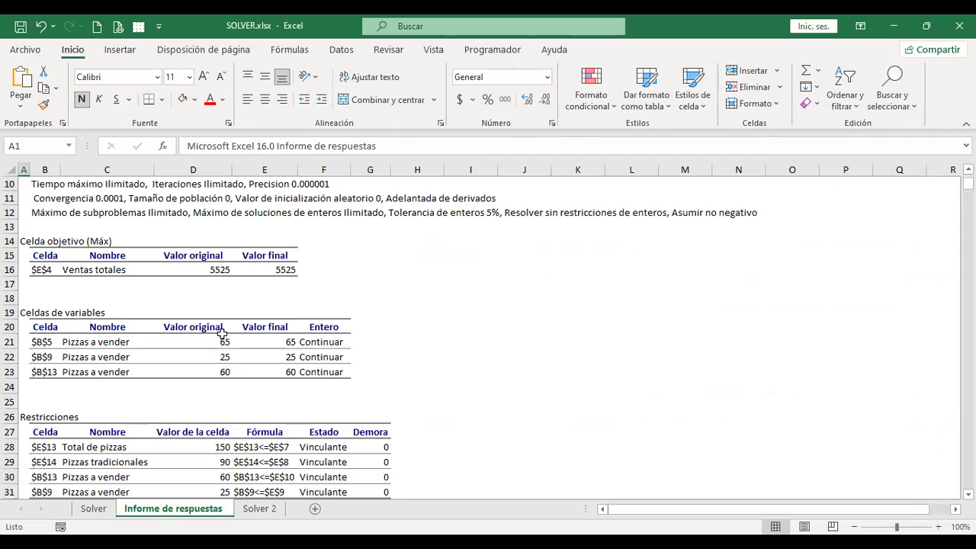
{"action": "scroll", "coordinate": [446, 316], "scroll_direction": "up", "scroll_amount": 3}
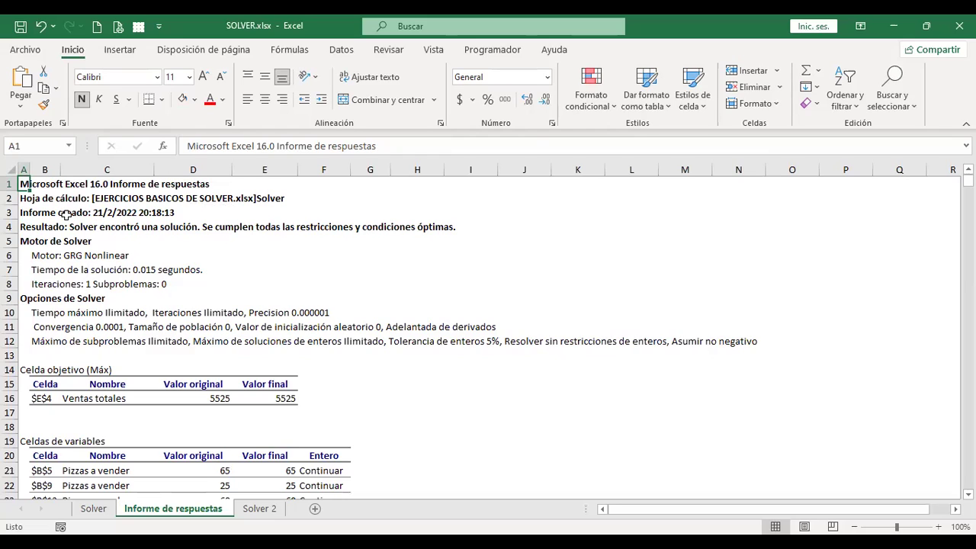
{"action": "left_click", "coordinate": [196, 215]}
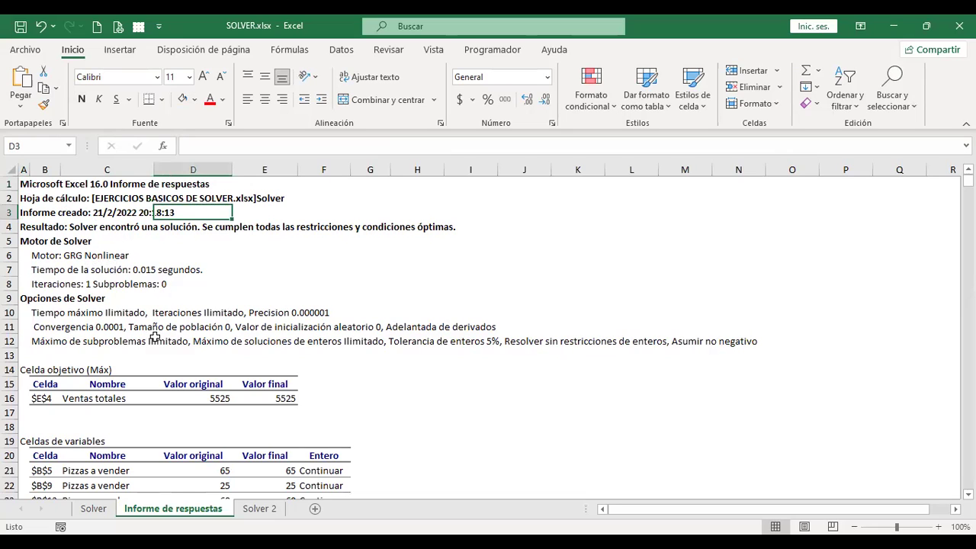
- Compare the Celda objetivo entry for Ventas totales in the answer report with cell E4 on the Solver sheet, including its original and final values
{"action": "scroll", "coordinate": [100, 282], "scroll_direction": "down", "scroll_amount": 1}
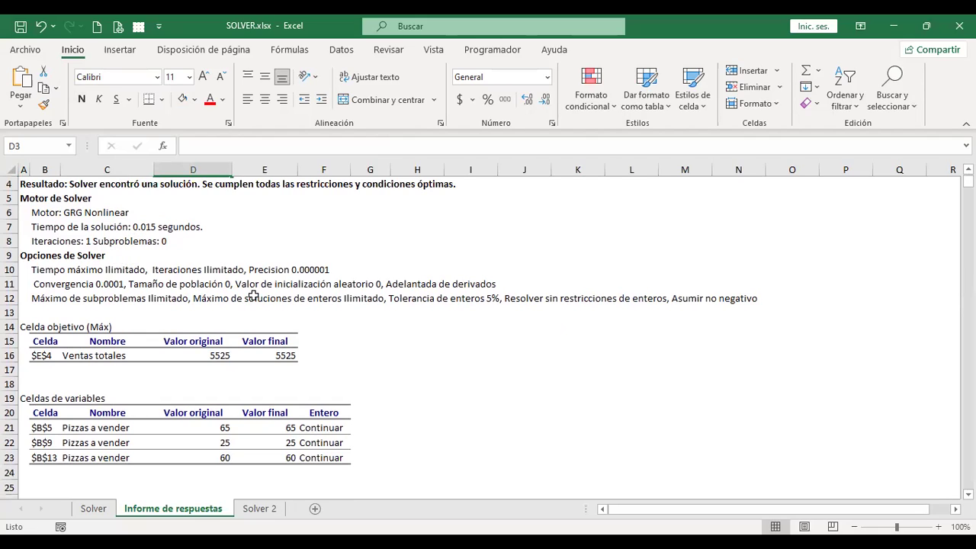
{"action": "scroll", "coordinate": [253, 296], "scroll_direction": "down", "scroll_amount": 1}
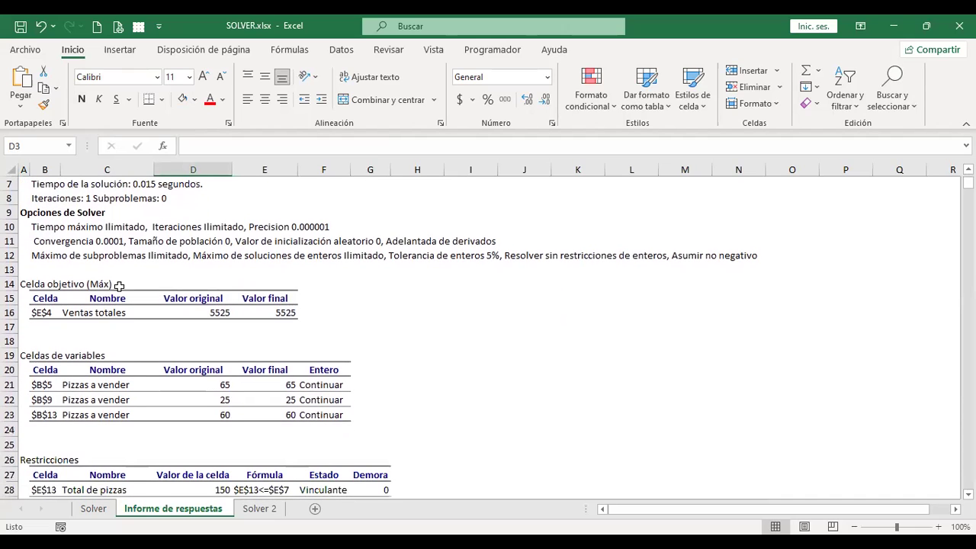
{"action": "left_click", "coordinate": [35, 312]}
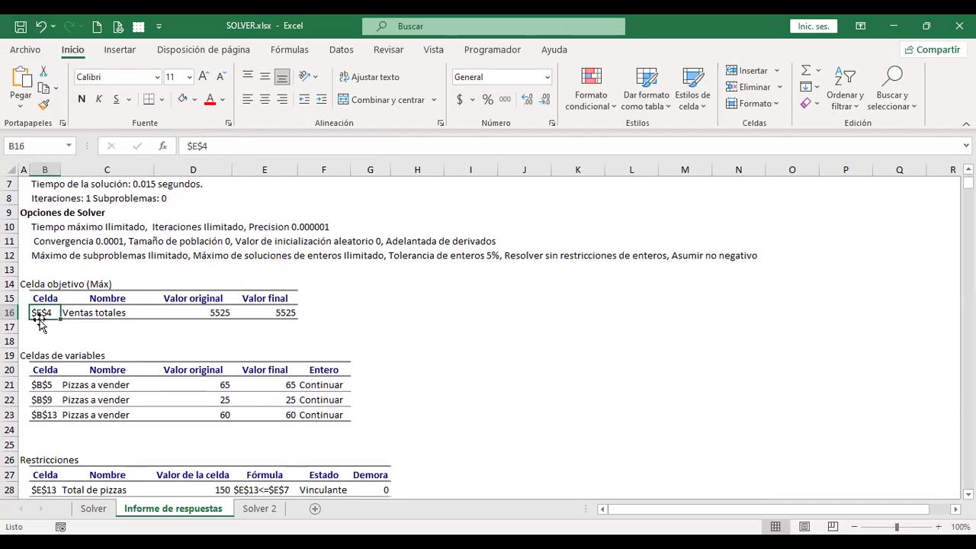
{"action": "left_click", "coordinate": [93, 509]}
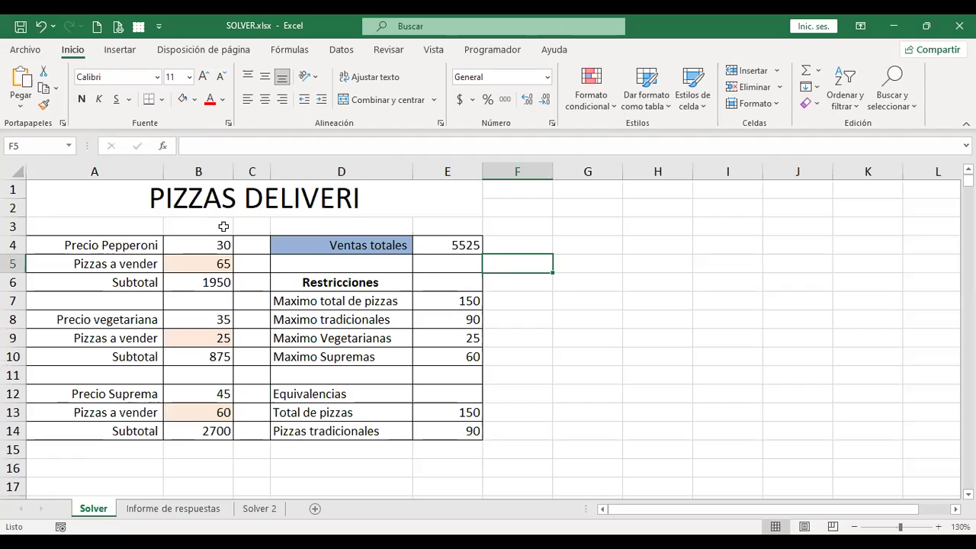
{"action": "left_click", "coordinate": [464, 243]}
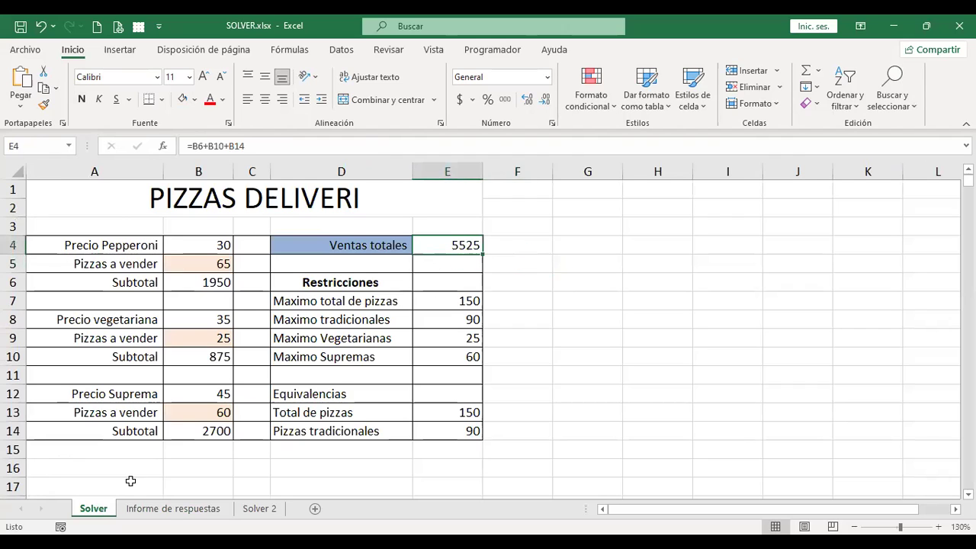
{"action": "left_click", "coordinate": [171, 509]}
{"action": "left_click", "coordinate": [111, 313]}
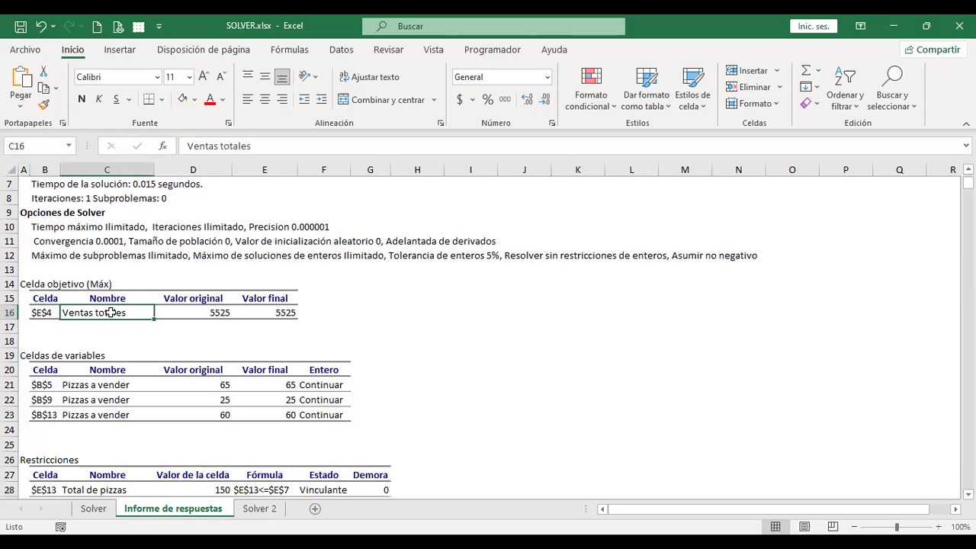
{"action": "left_click", "coordinate": [93, 508]}
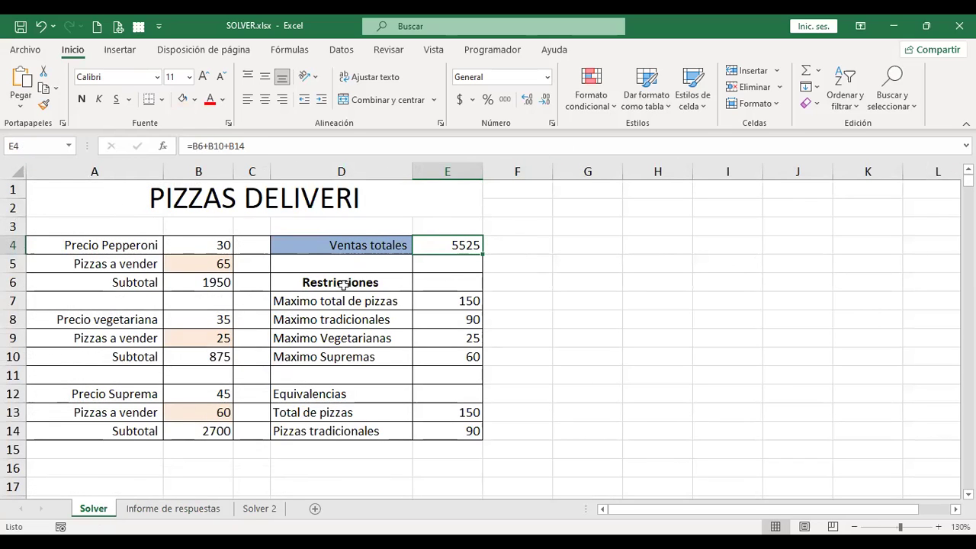
{"action": "left_click", "coordinate": [163, 511]}
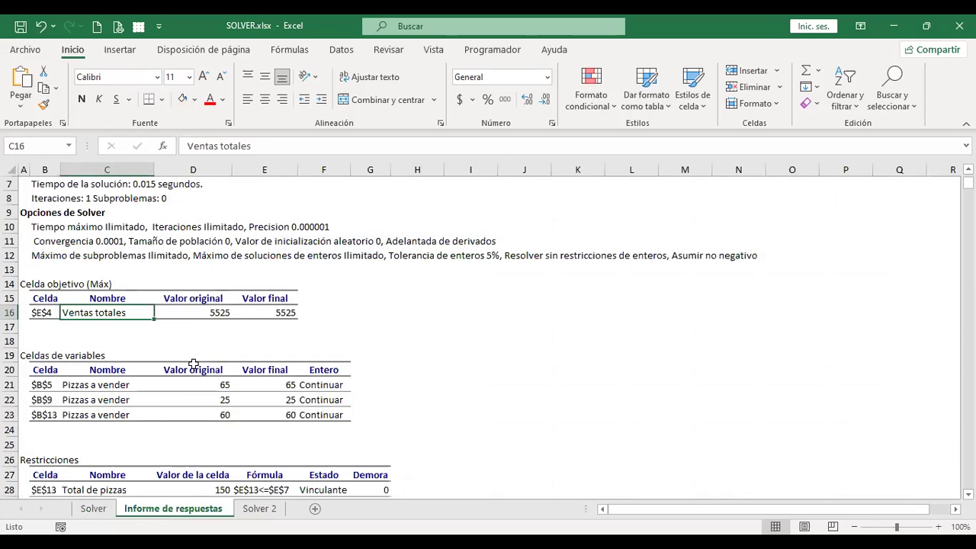
{"action": "left_click", "coordinate": [192, 313]}
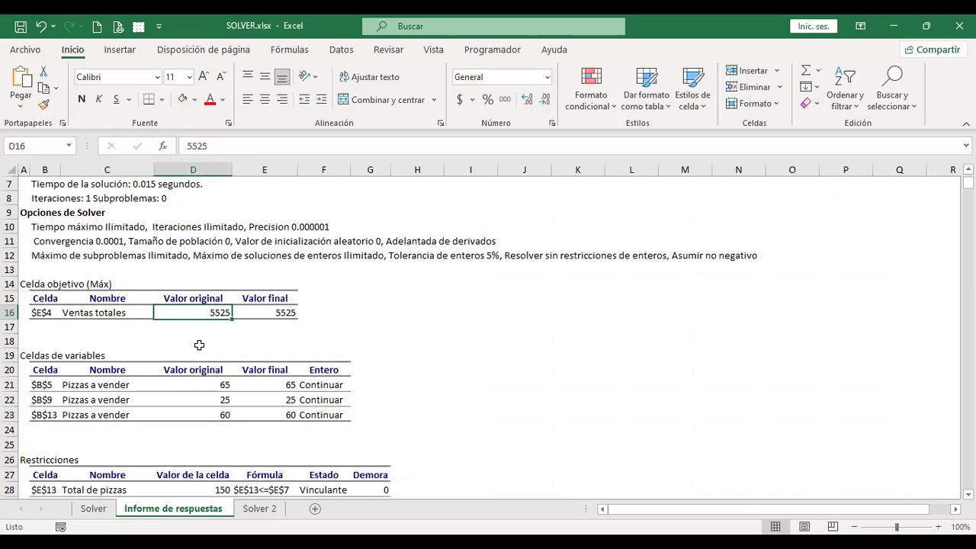
{"action": "left_click", "coordinate": [322, 312]}
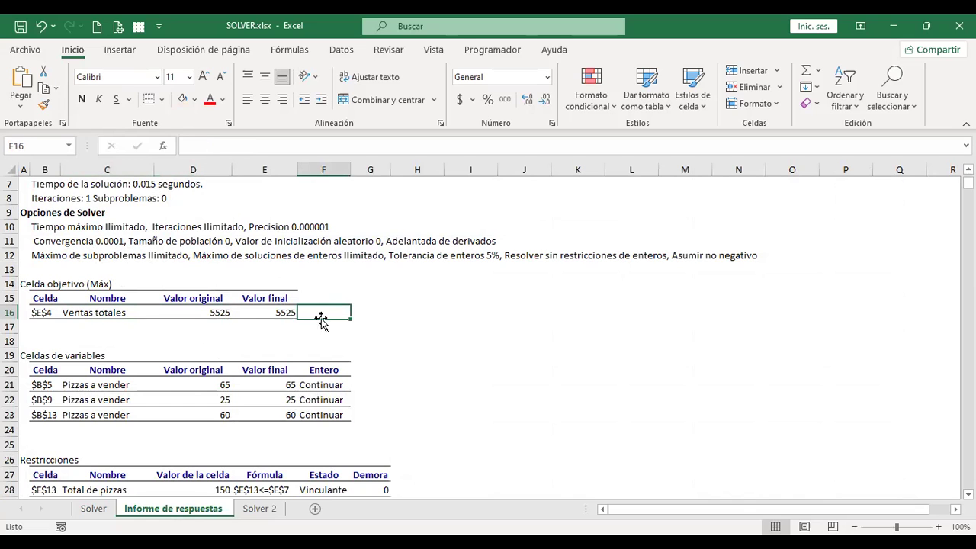
- Review the Celdas de variables section of the report, checking the Pizzas a vender cells and their original and final values against the Solver sheet
{"action": "scroll", "coordinate": [315, 325], "scroll_direction": "down", "scroll_amount": 1}
{"action": "scroll", "coordinate": [311, 322], "scroll_direction": "down", "scroll_amount": 1}
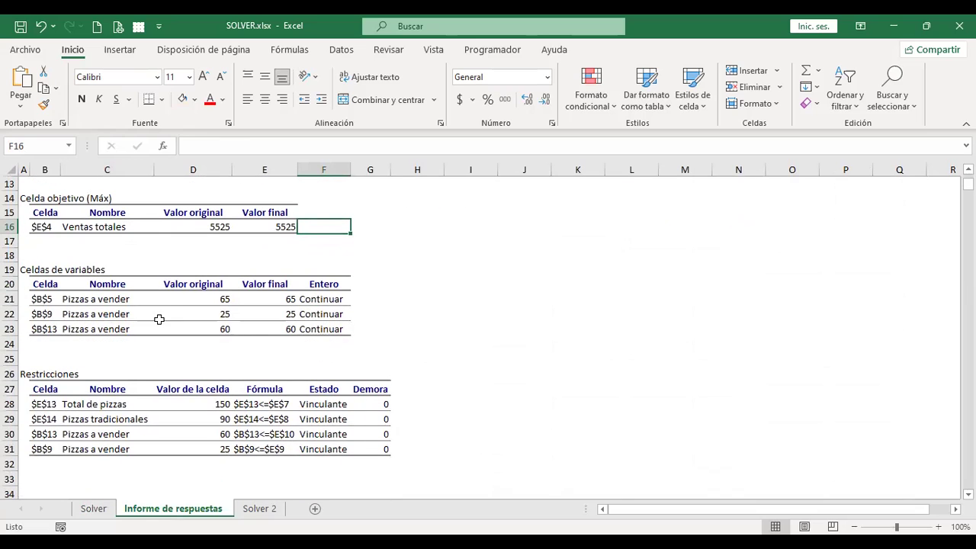
{"action": "left_click", "coordinate": [94, 509]}
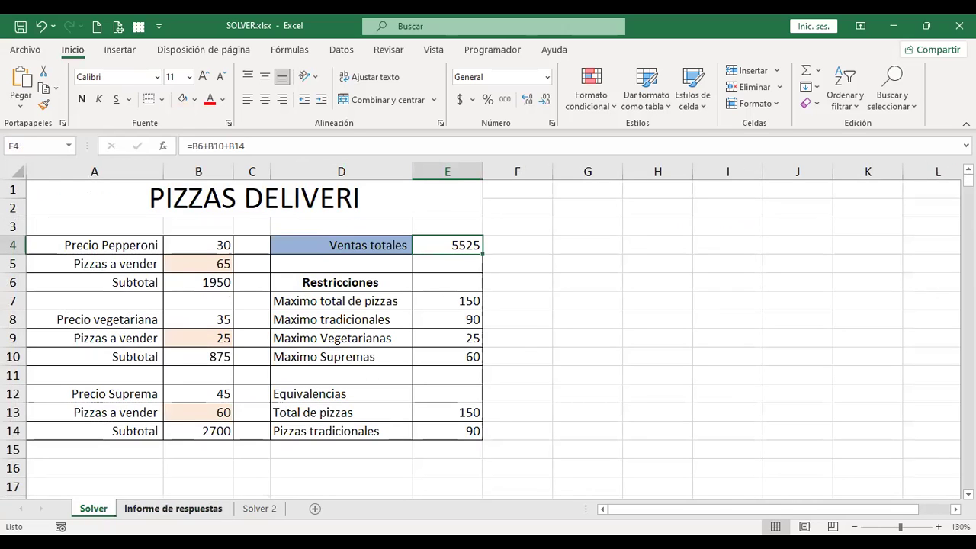
{"action": "left_click", "coordinate": [183, 508]}
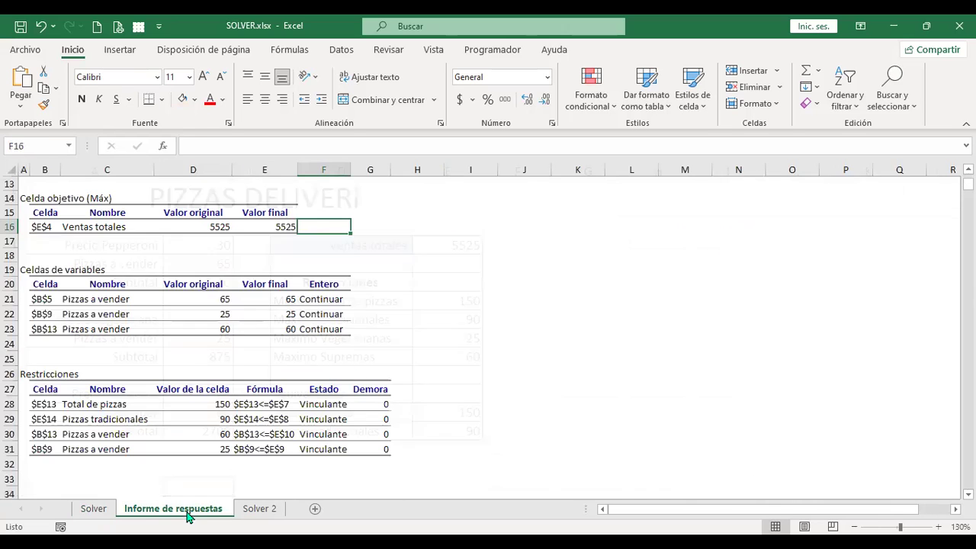
{"action": "left_click", "coordinate": [212, 299]}
{"action": "left_click", "coordinate": [264, 303]}
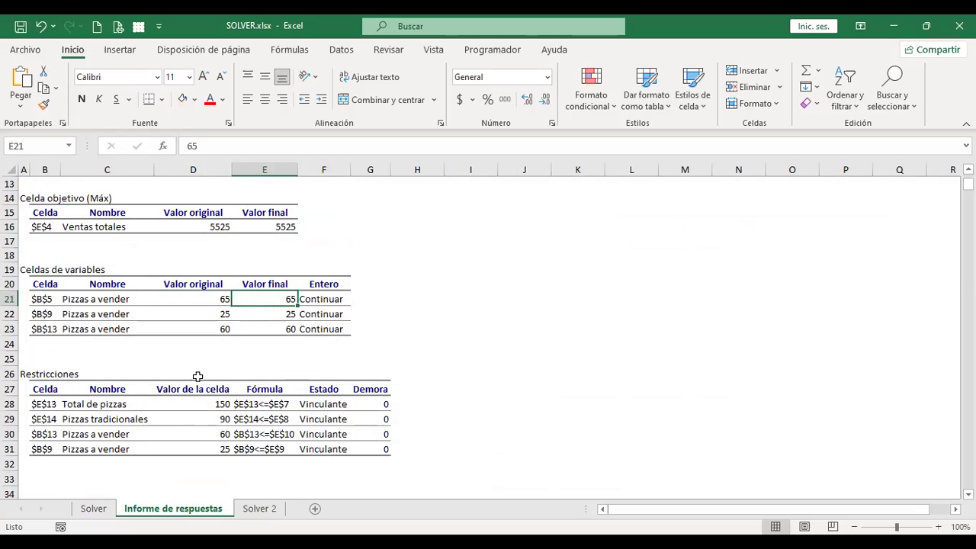
{"action": "scroll", "coordinate": [196, 368], "scroll_direction": "down", "scroll_amount": 1}
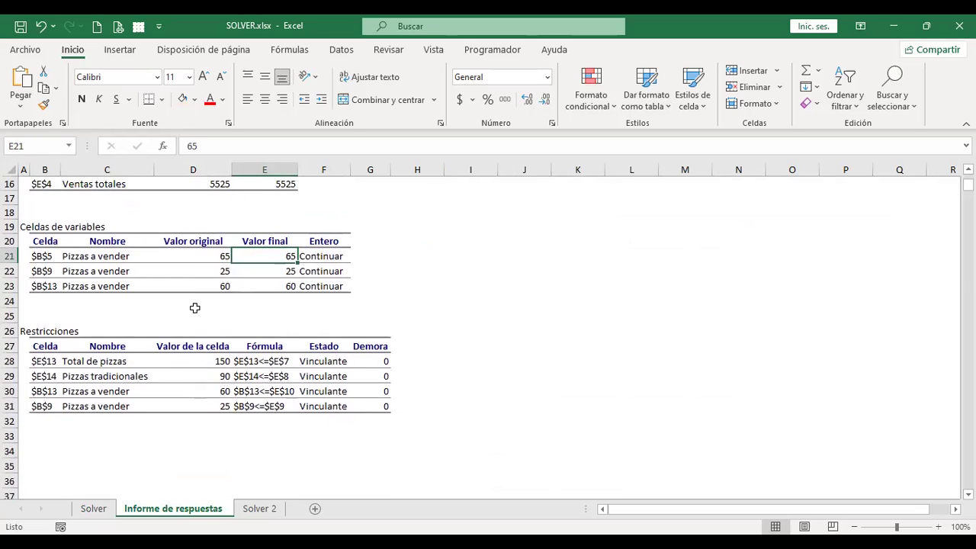
{"action": "left_click_drag", "start_coordinate": [100, 252], "coordinate": [98, 285]}
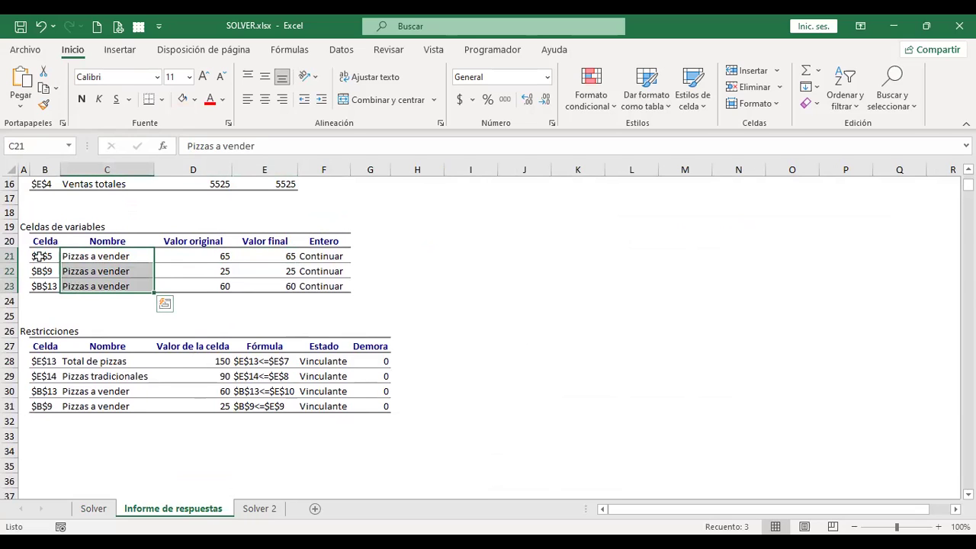
{"action": "left_click_drag", "start_coordinate": [39, 256], "coordinate": [40, 281]}
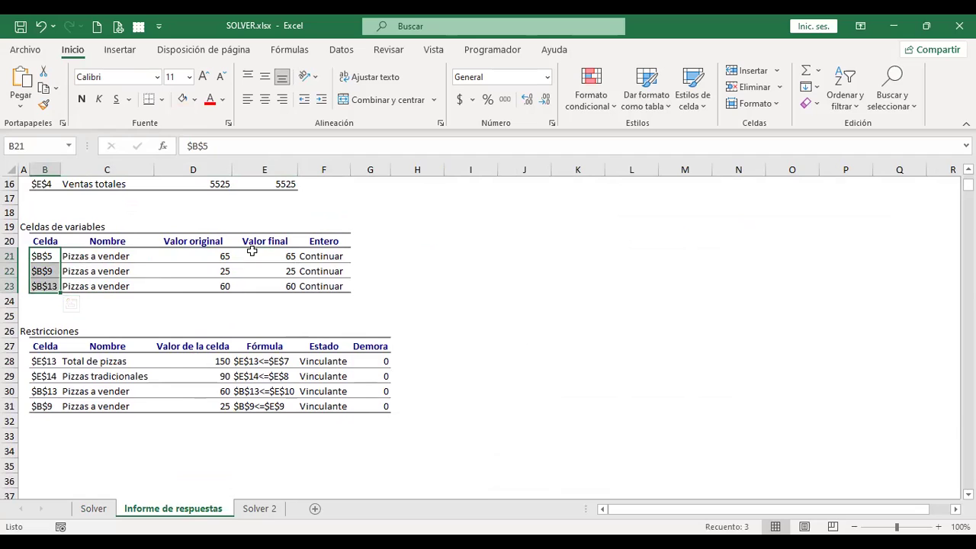
- Examine the report's Restricciones table, covering the restricted cells, their values and the formulas
{"action": "left_click_drag", "start_coordinate": [45, 361], "coordinate": [45, 406]}
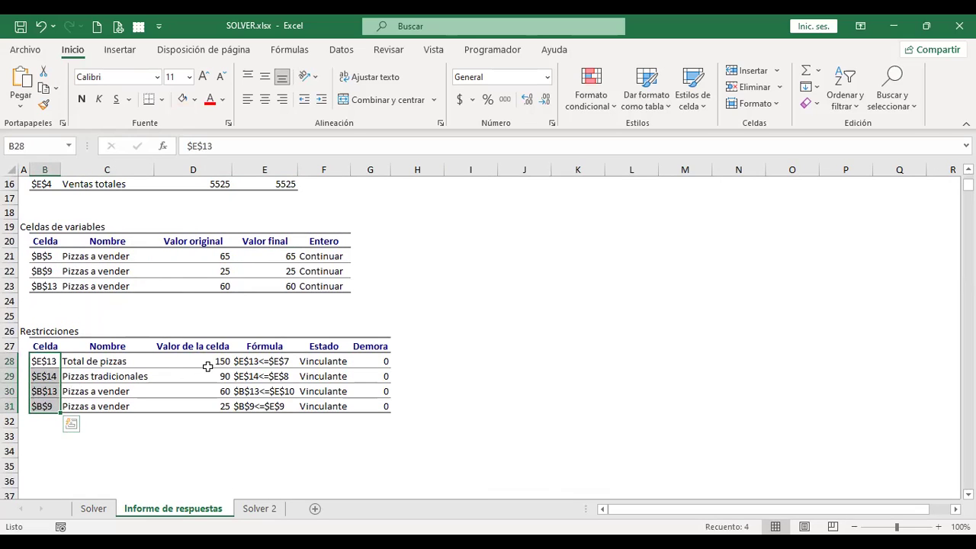
{"action": "left_click_drag", "start_coordinate": [204, 361], "coordinate": [205, 404]}
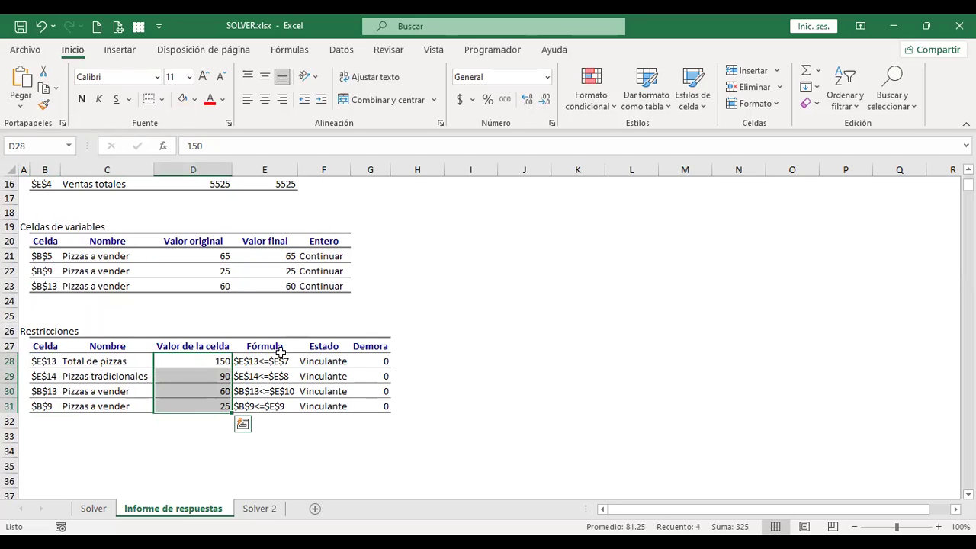
{"action": "left_click", "coordinate": [266, 445]}
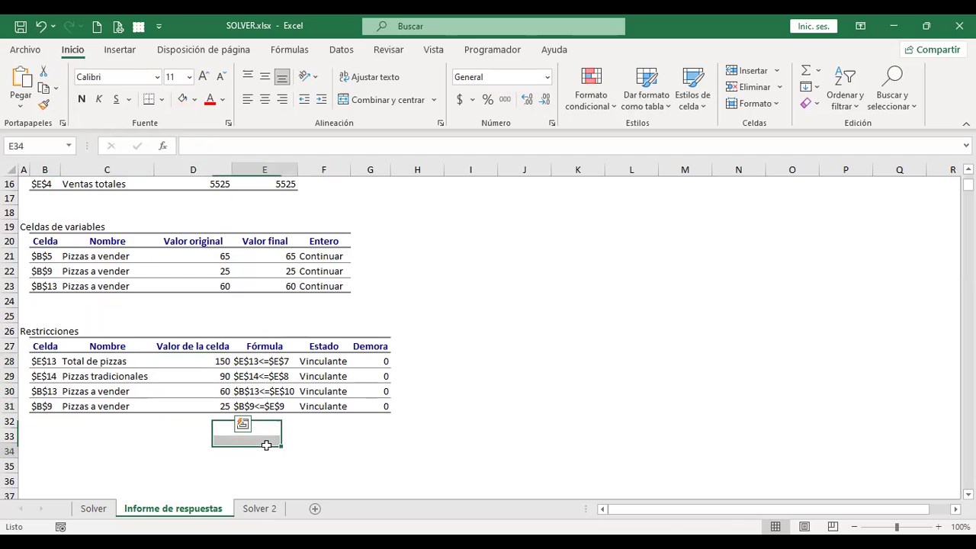
- Solve the pizza model again from the Solver sheet, keeping the Solver solution with Informes de esquema enabled
{"action": "left_click", "coordinate": [95, 509]}
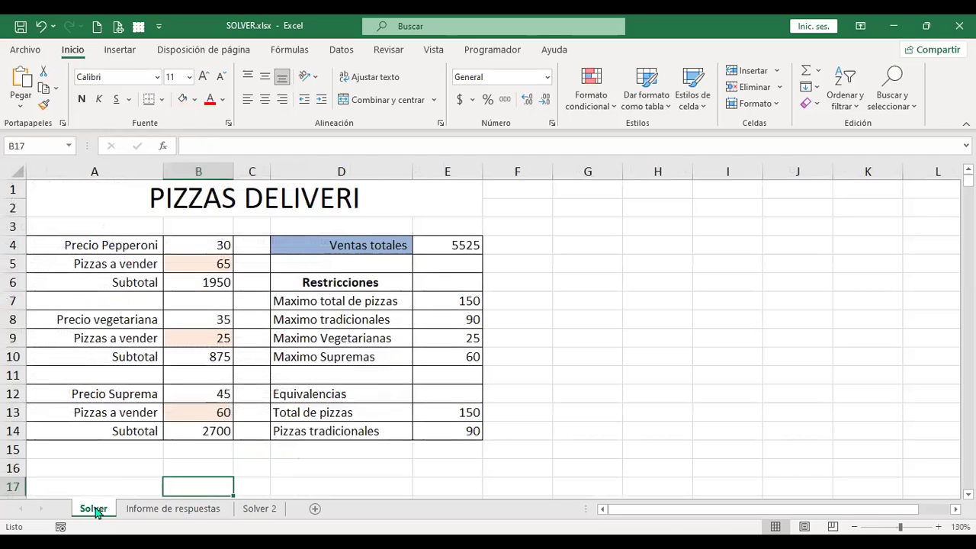
{"action": "left_click", "coordinate": [445, 283]}
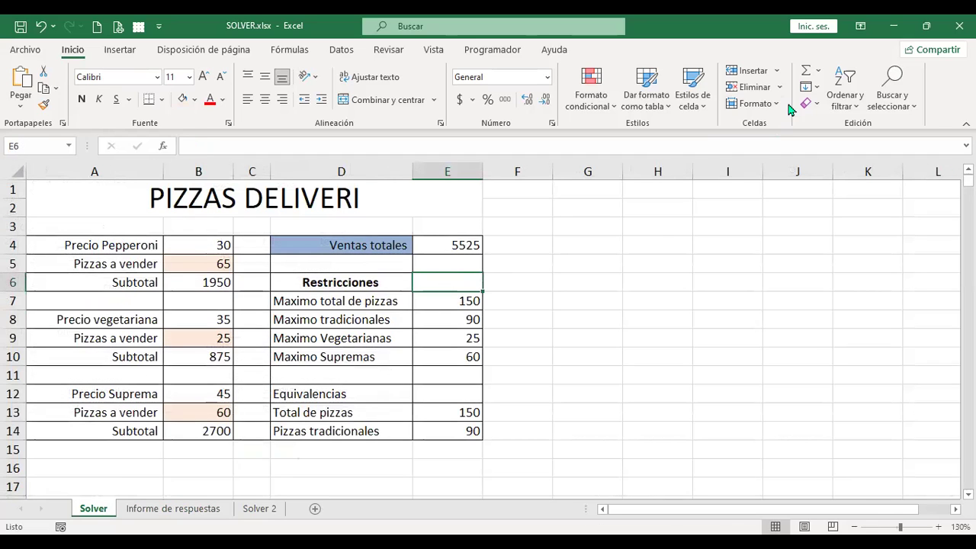
{"action": "left_click", "coordinate": [343, 52]}
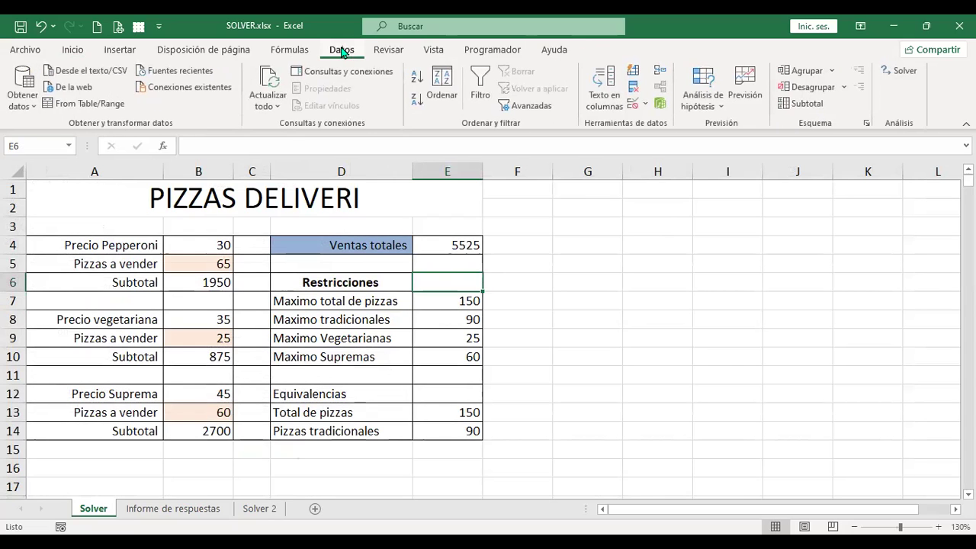
{"action": "left_click", "coordinate": [898, 72]}
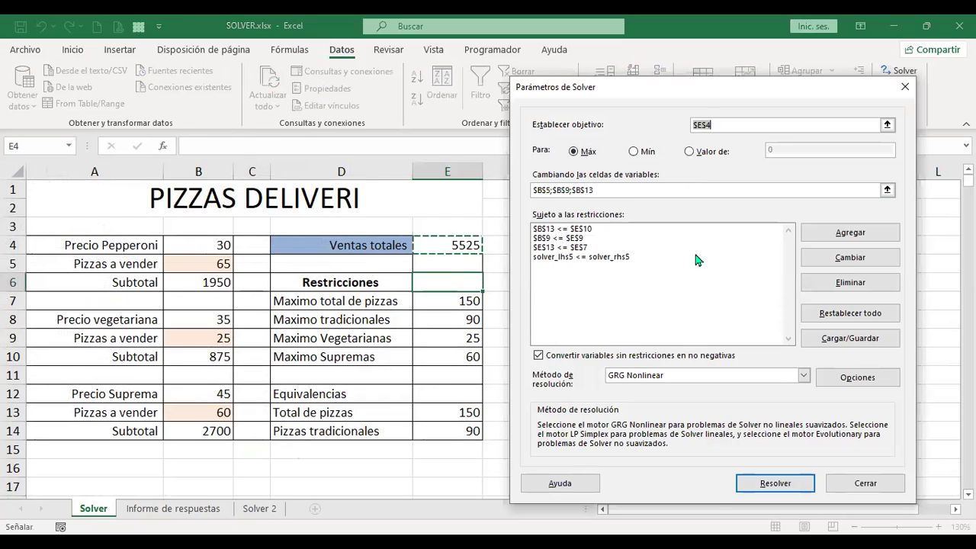
{"action": "left_click", "coordinate": [776, 483]}
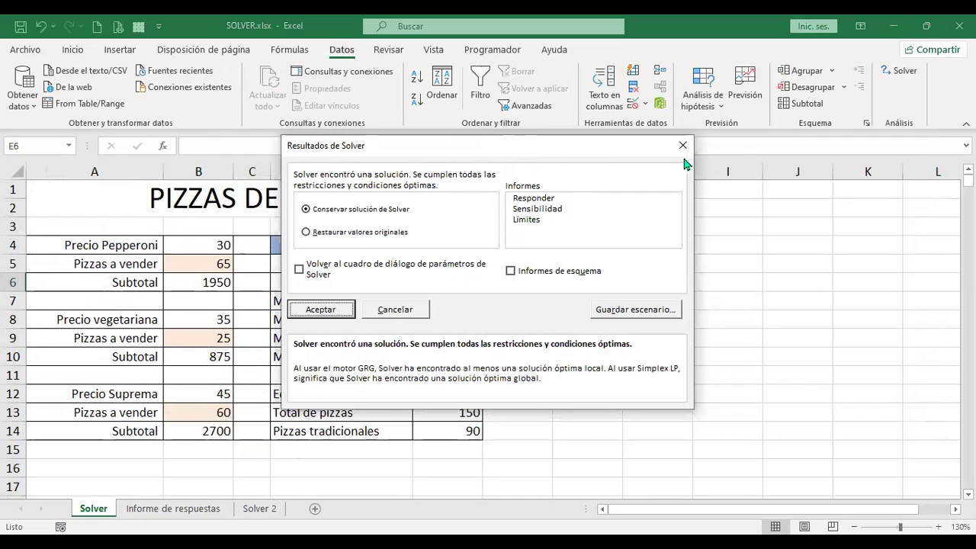
{"action": "left_click_drag", "start_coordinate": [664, 146], "coordinate": [895, 167]}
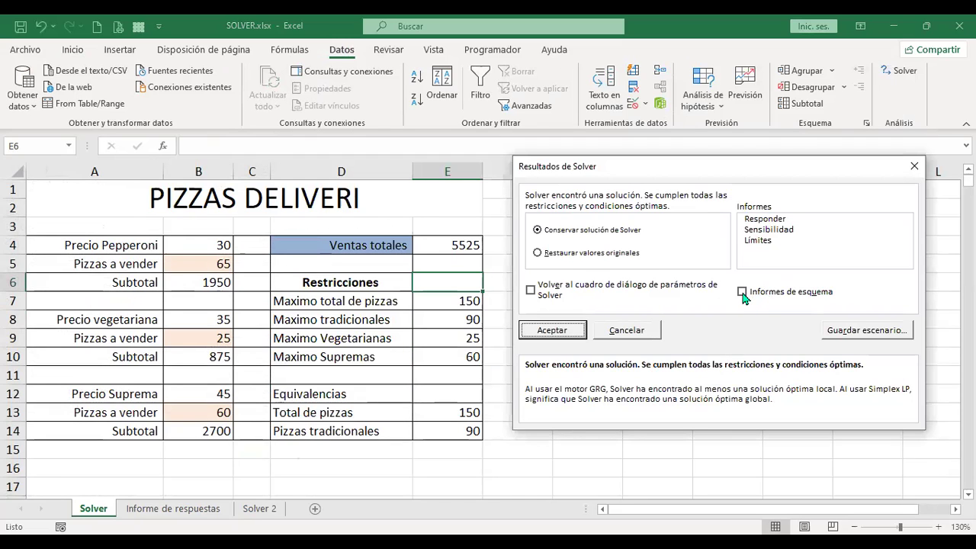
{"action": "left_click", "coordinate": [742, 291]}
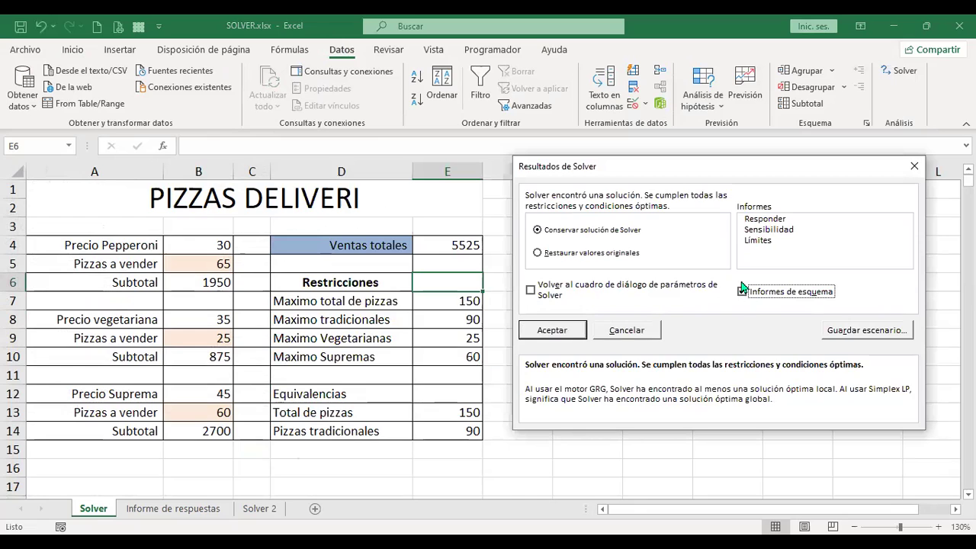
{"action": "left_click", "coordinate": [557, 330]}
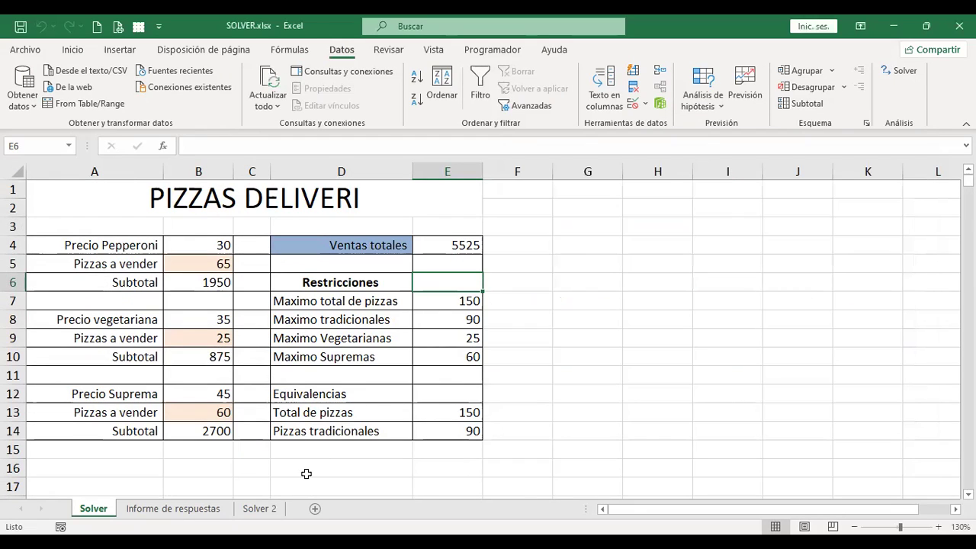
- Check the Informe de respuestas sheet again, from its objective cell down to the restrictions
{"action": "left_click", "coordinate": [203, 473]}
{"action": "left_click", "coordinate": [206, 509]}
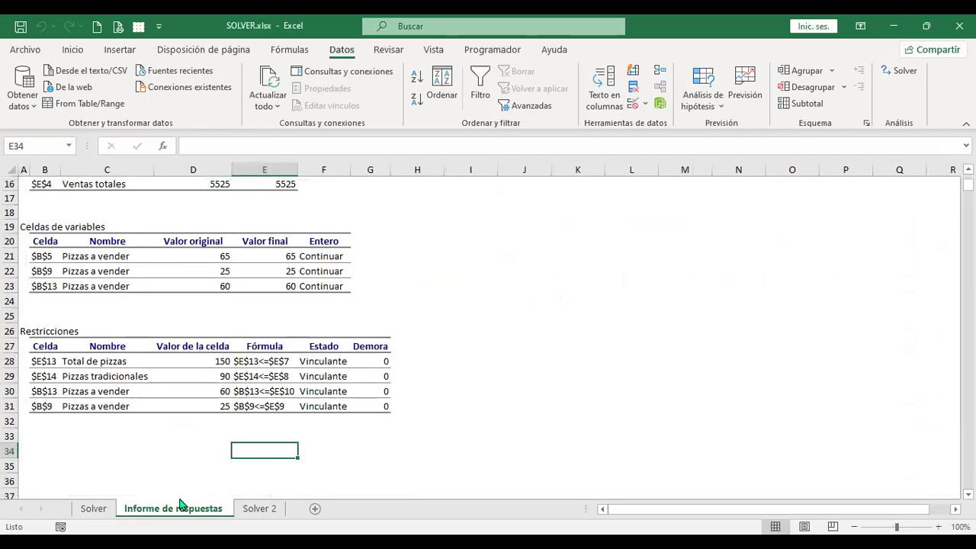
{"action": "left_click", "coordinate": [98, 510]}
{"action": "left_click", "coordinate": [193, 511]}
{"action": "scroll", "coordinate": [186, 467], "scroll_direction": "up", "scroll_amount": 5}
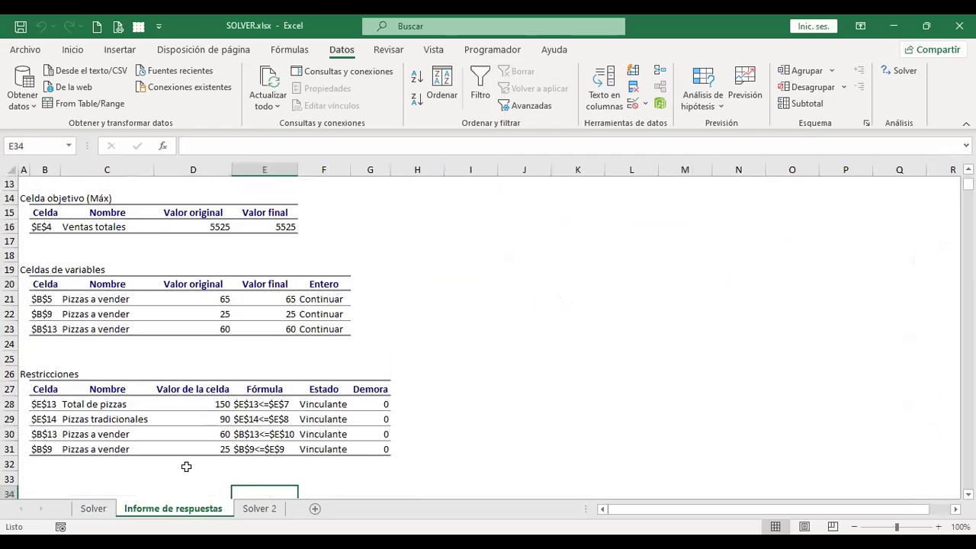
{"action": "scroll", "coordinate": [186, 466], "scroll_direction": "down", "scroll_amount": 6}
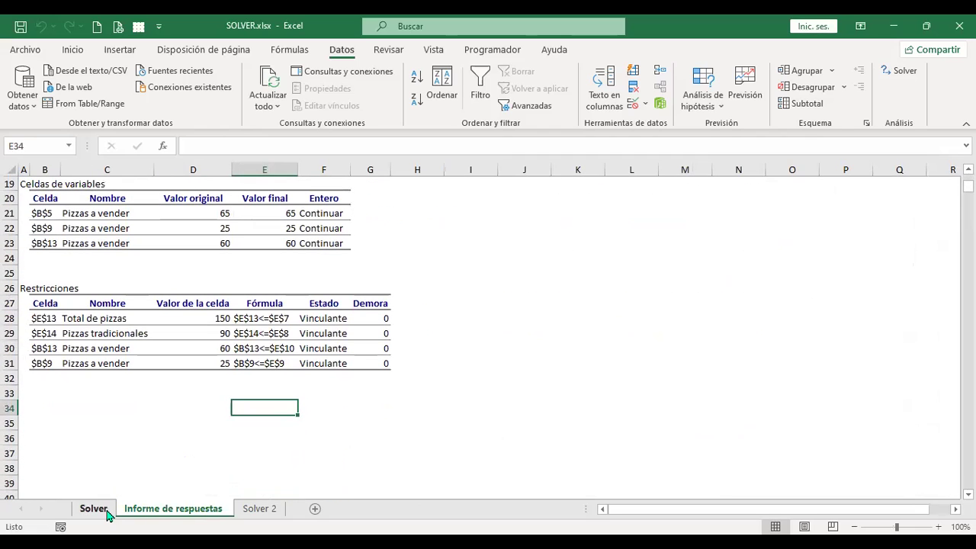
- Examine the Solver 2 sheet's PEDIDO OPTIMO table, covering the articles, UNIDADES cells, row total formula and TOTAL DE PRESUPUESTO formula
{"action": "left_click", "coordinate": [259, 509]}
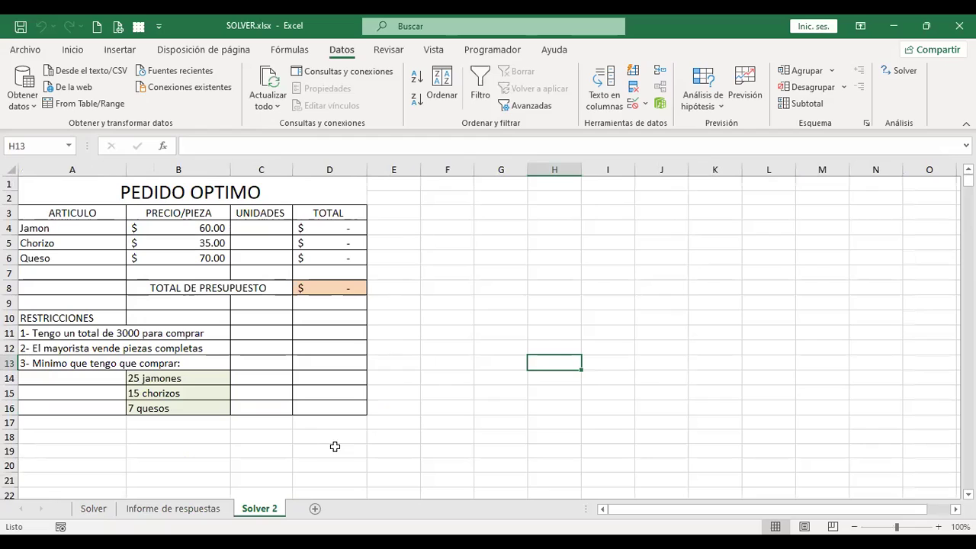
{"action": "left_click", "coordinate": [192, 186]}
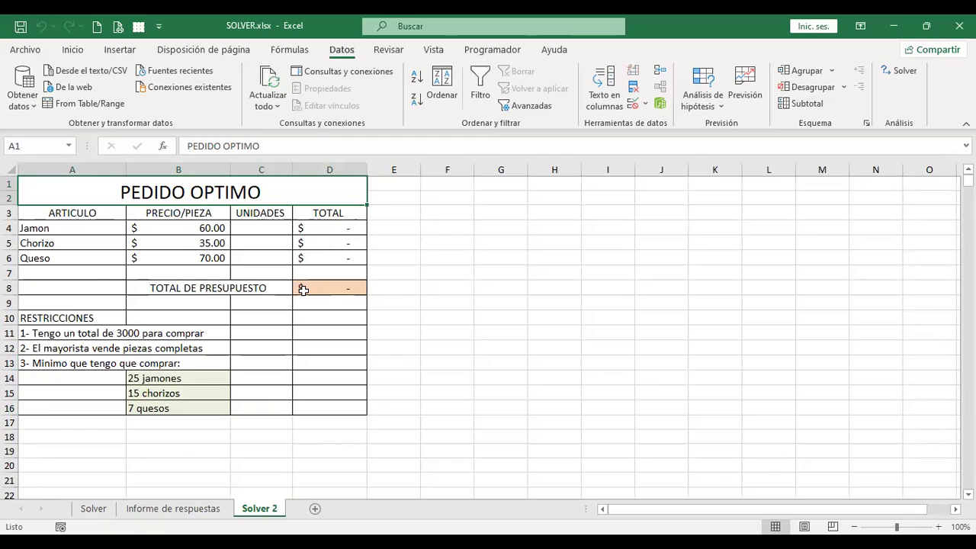
{"action": "left_click_drag", "start_coordinate": [95, 227], "coordinate": [87, 261]}
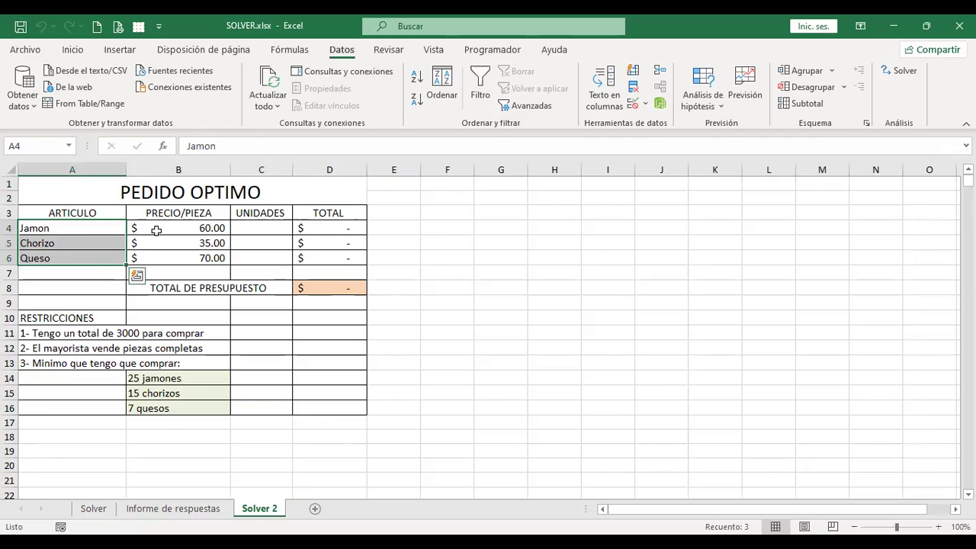
{"action": "left_click", "coordinate": [265, 226]}
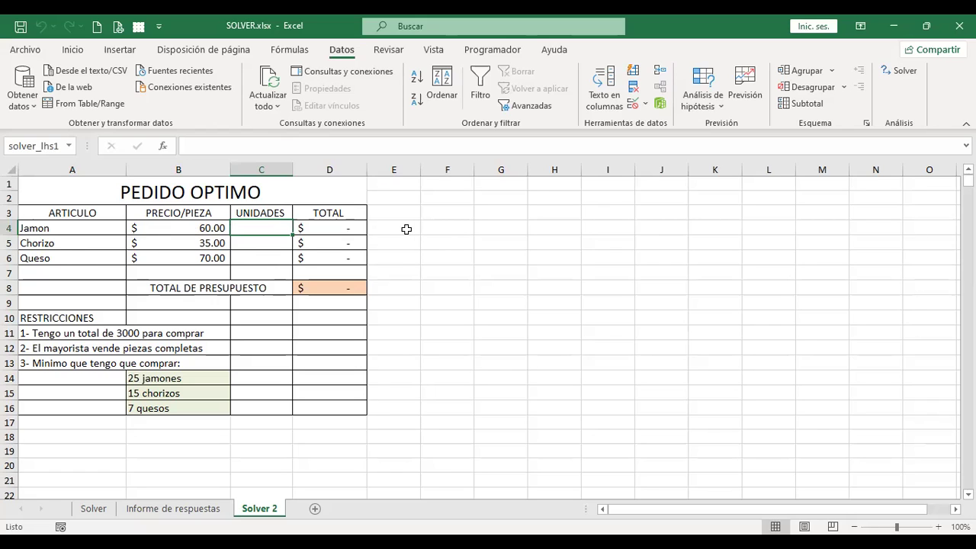
{"action": "left_click", "coordinate": [347, 225]}
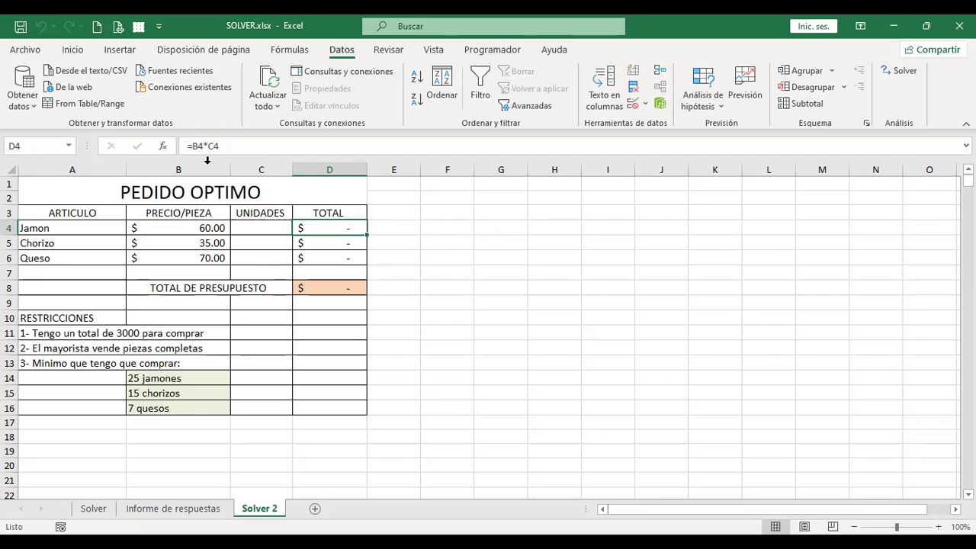
{"action": "left_click", "coordinate": [326, 287]}
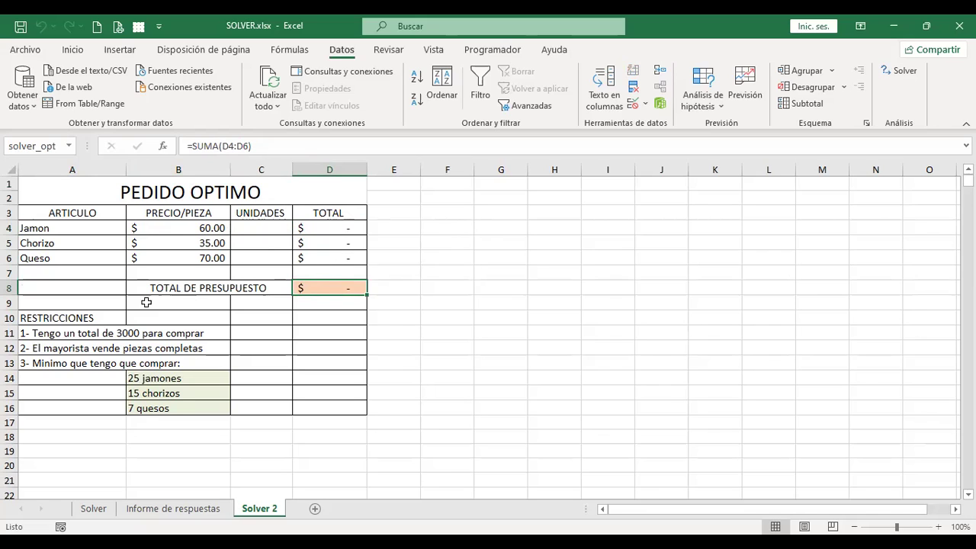
- Review the RESTRICCIONES list on the Solver 2 sheet, from the purchase budget to the minimum jamones, chorizos and quesos
{"action": "left_click", "coordinate": [74, 314]}
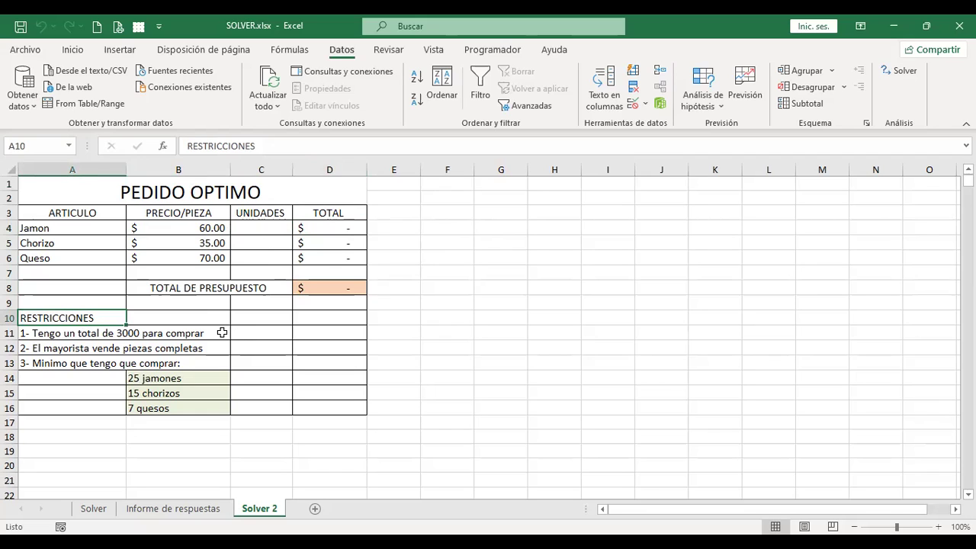
{"action": "left_click", "coordinate": [68, 348]}
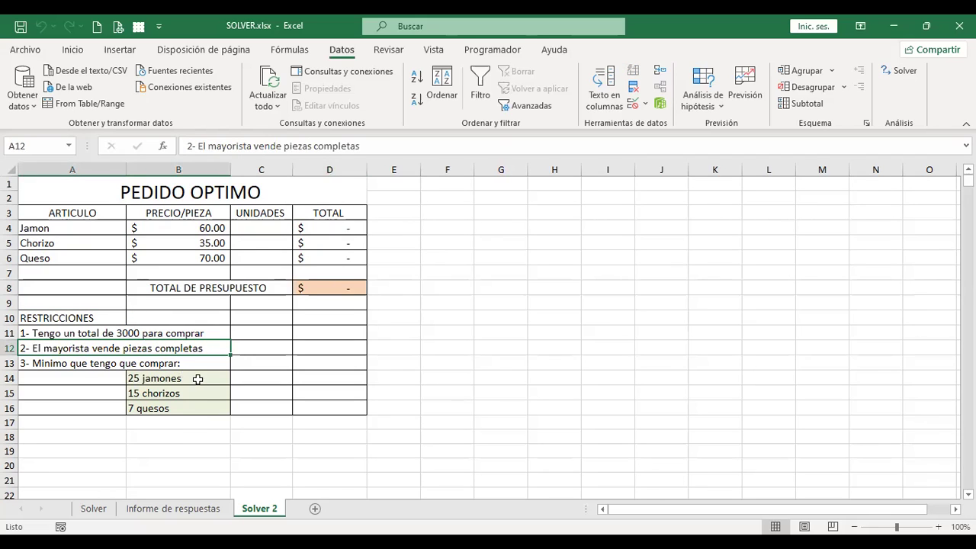
{"action": "left_click", "coordinate": [81, 365]}
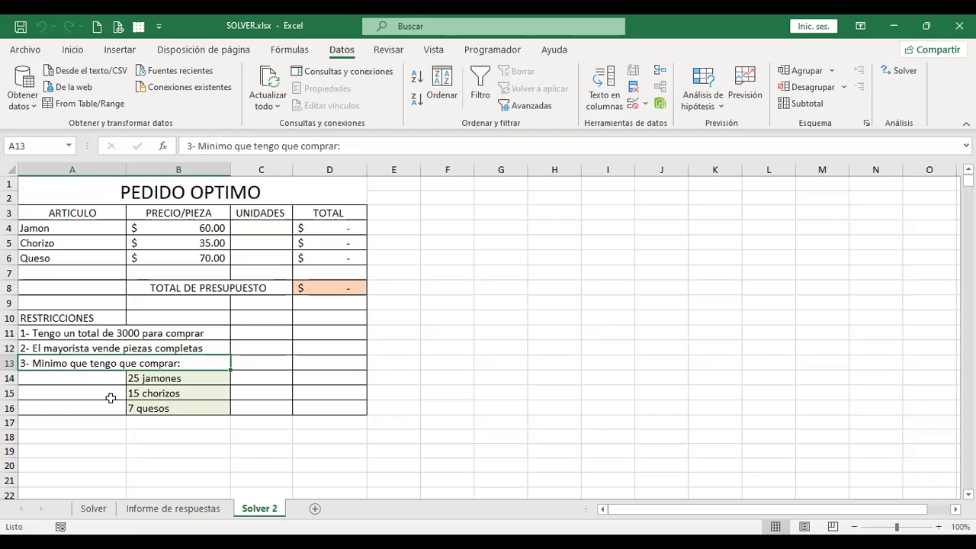
{"action": "left_click", "coordinate": [250, 375]}
{"action": "left_click", "coordinate": [247, 392]}
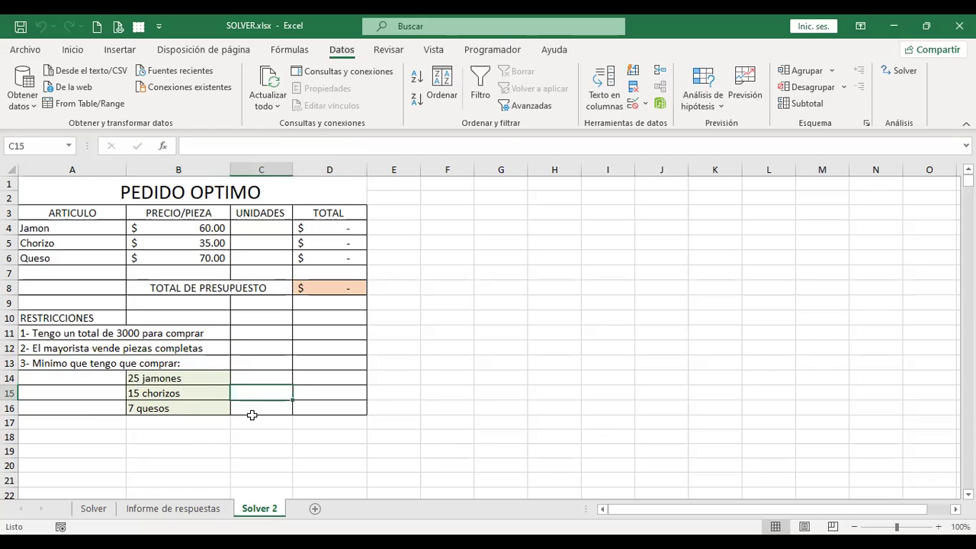
{"action": "left_click", "coordinate": [259, 410]}
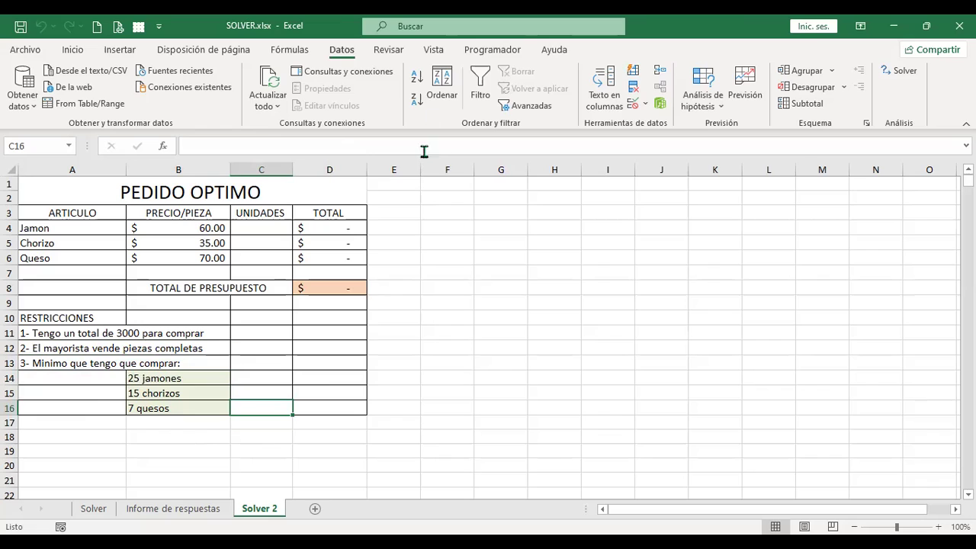
{"action": "left_click", "coordinate": [891, 71]}
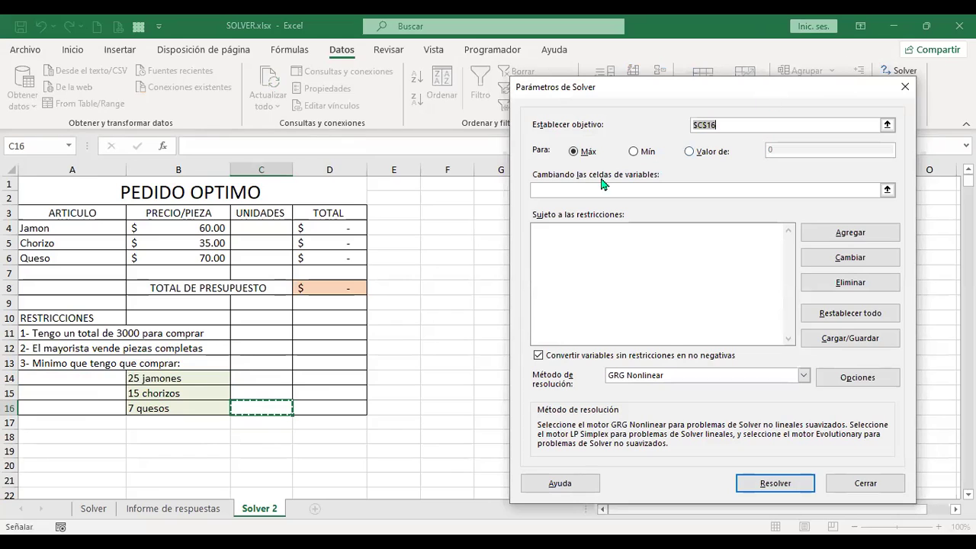
{"action": "left_click", "coordinate": [348, 284]}
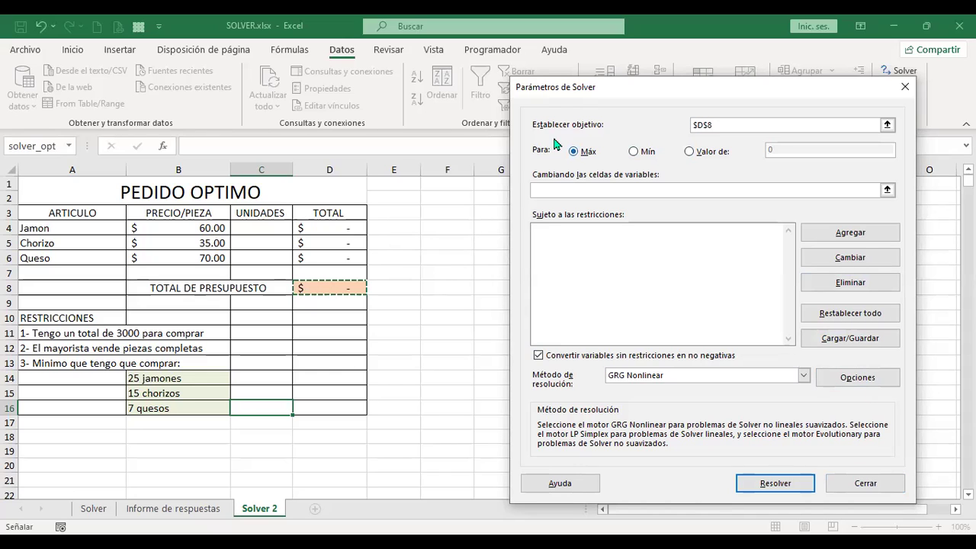
{"action": "left_click", "coordinate": [866, 484]}
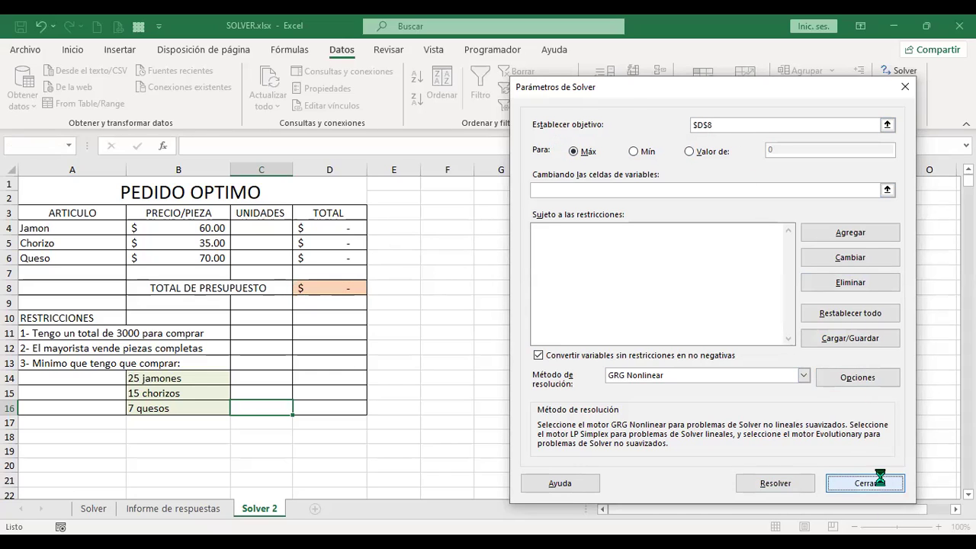
- Set the Solver objective to cell D8 with a target value of 3000, using C4:C6 as the variable cells
{"action": "left_click", "coordinate": [341, 286]}
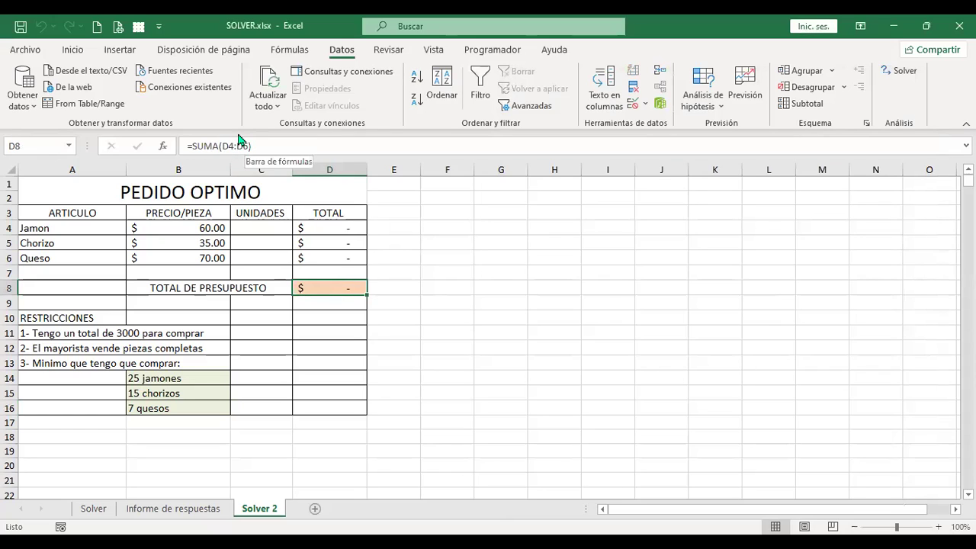
{"action": "left_click", "coordinate": [894, 77]}
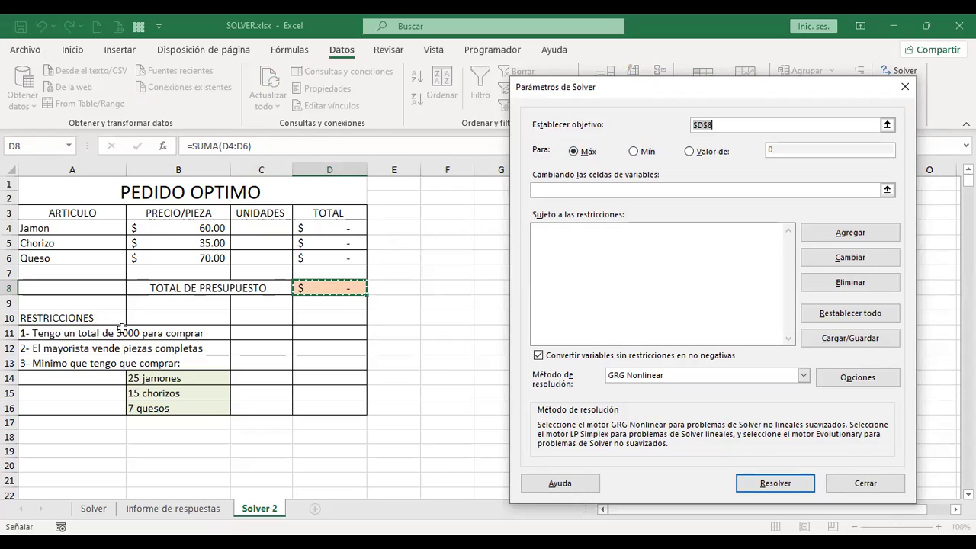
{"action": "left_click", "coordinate": [690, 152]}
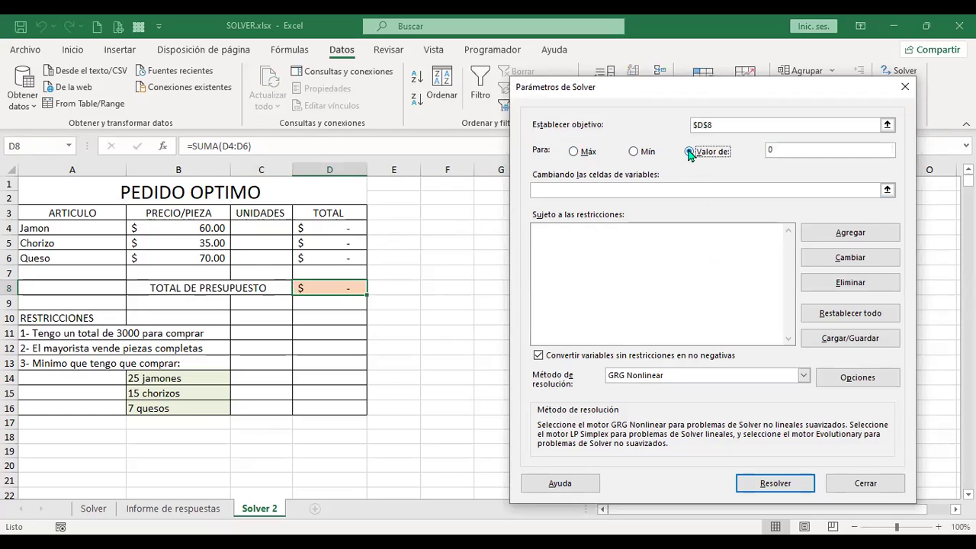
{"action": "left_click", "coordinate": [807, 151]}
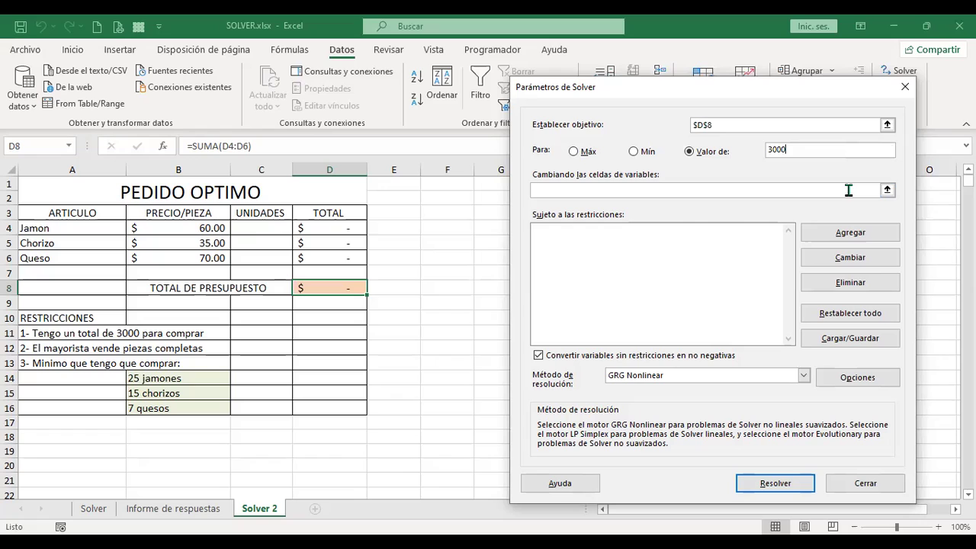
{"action": "left_click", "coordinate": [672, 193]}
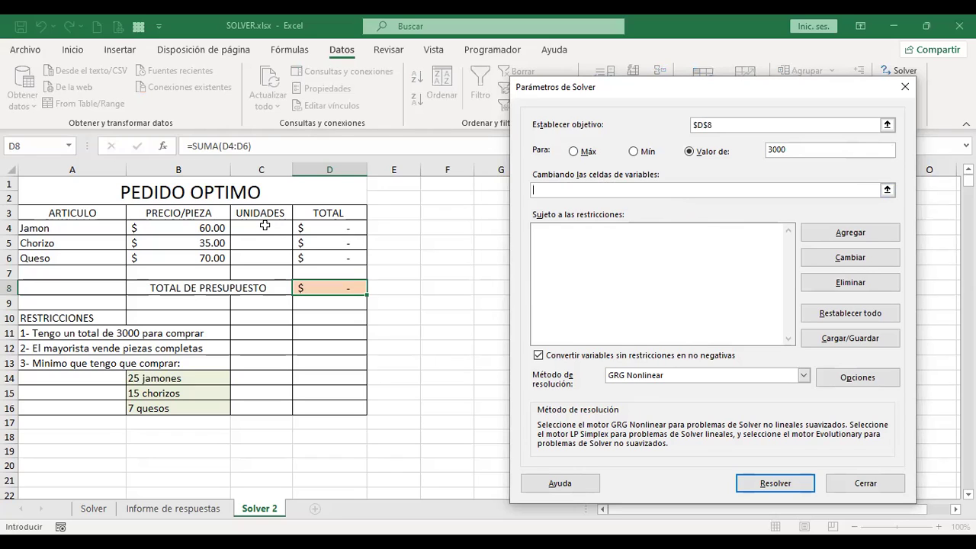
{"action": "left_click_drag", "start_coordinate": [264, 225], "coordinate": [265, 258]}
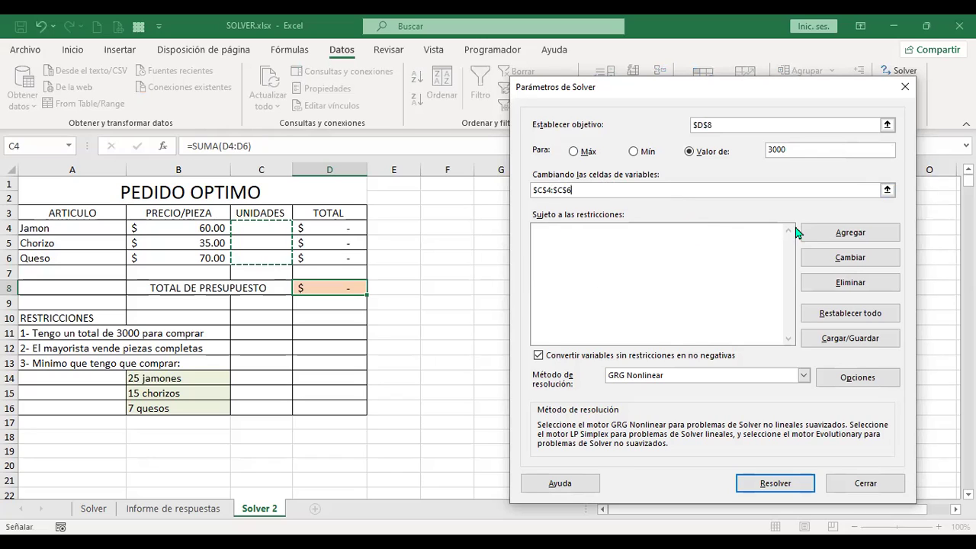
- Add a Solver constraint requiring the Jamon units in C4 to be >= 25
{"action": "left_click", "coordinate": [851, 235]}
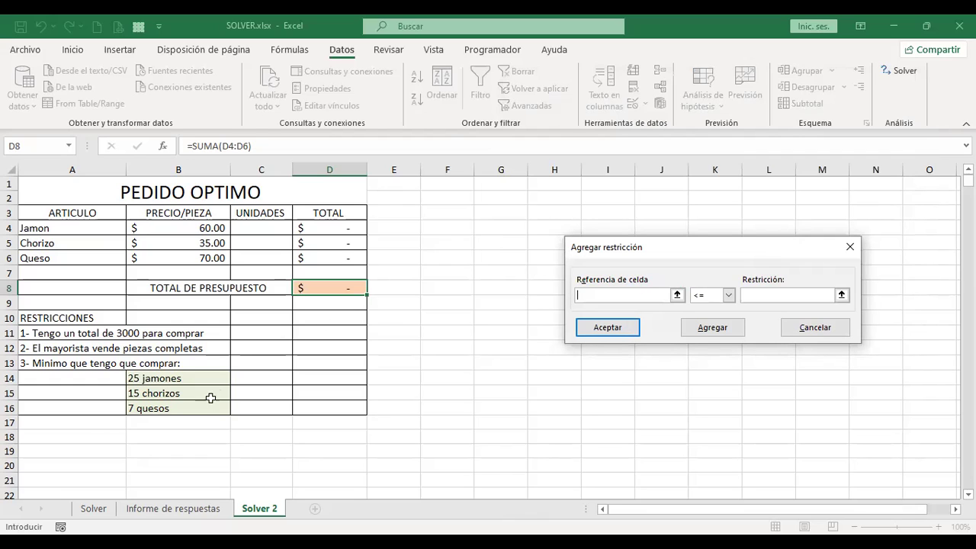
{"action": "left_click", "coordinate": [261, 227]}
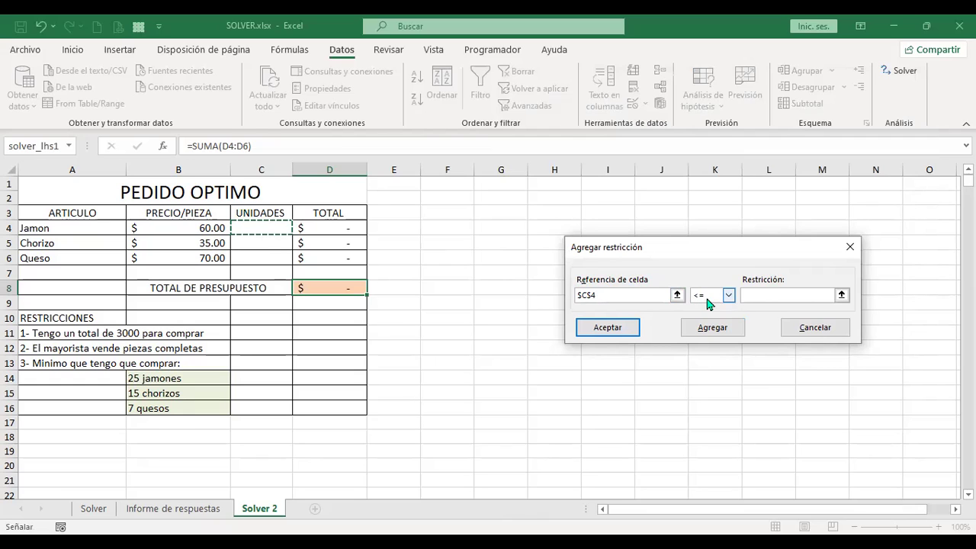
{"action": "left_click", "coordinate": [730, 297]}
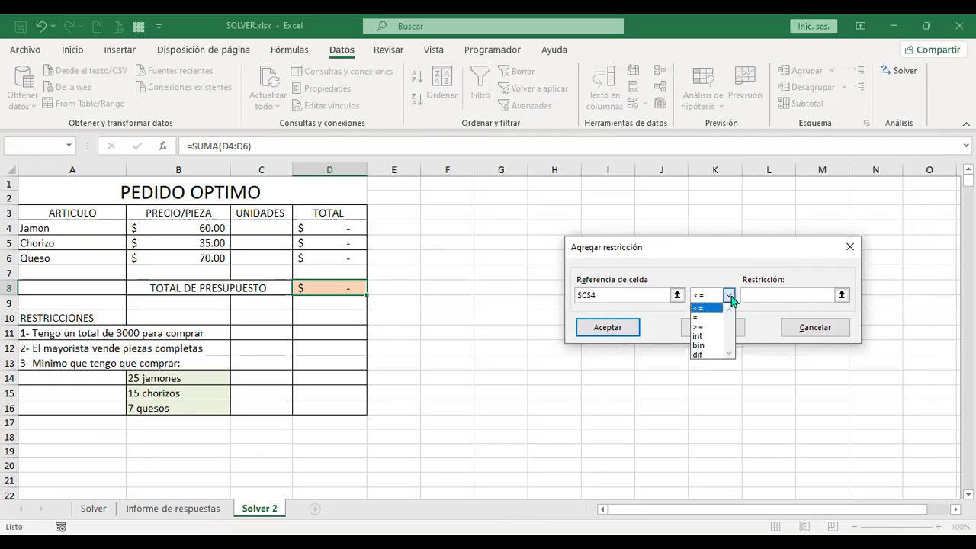
{"action": "left_click", "coordinate": [706, 327]}
{"action": "type", "text": "25"}
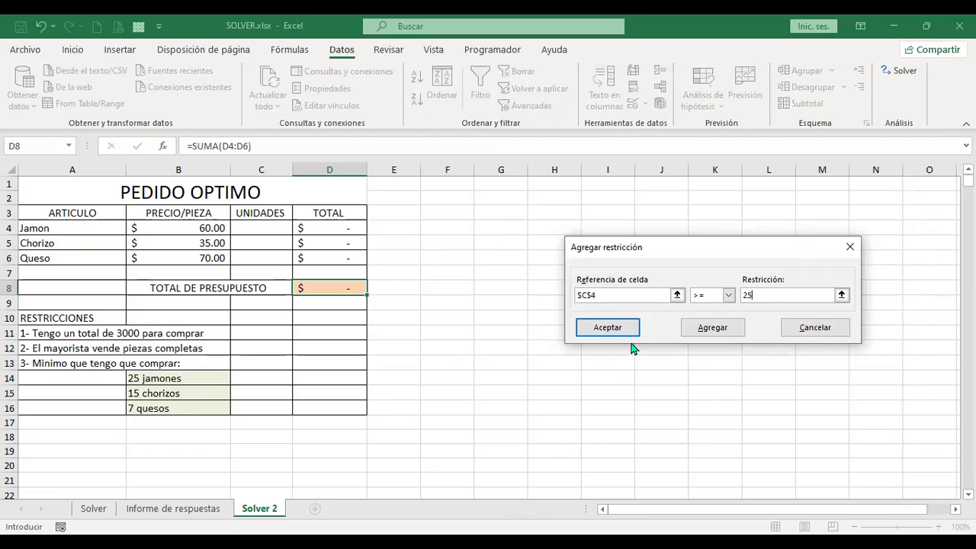
{"action": "left_click", "coordinate": [706, 330]}
- Add a Solver constraint requiring the Chorizo units in C5 to be >= 15
{"action": "left_click", "coordinate": [264, 242]}
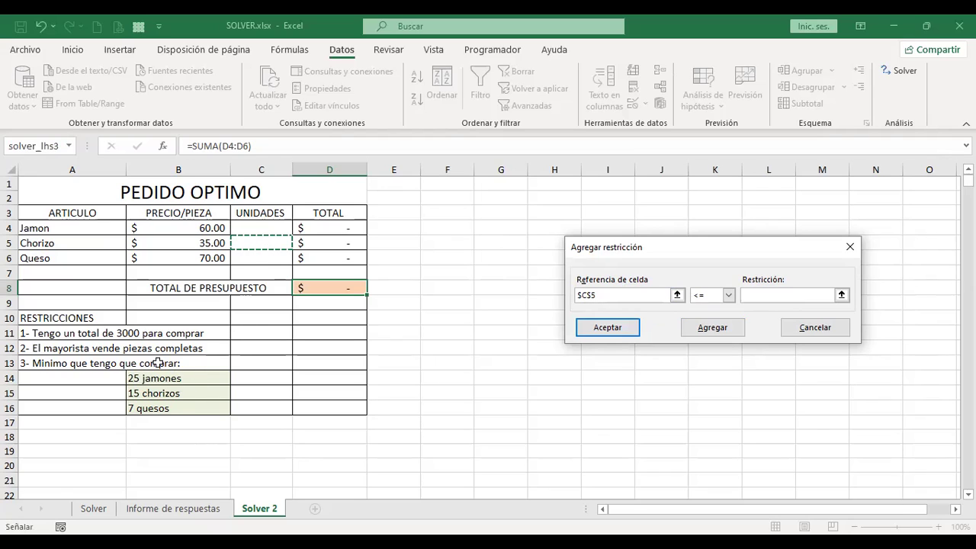
{"action": "left_click", "coordinate": [728, 295]}
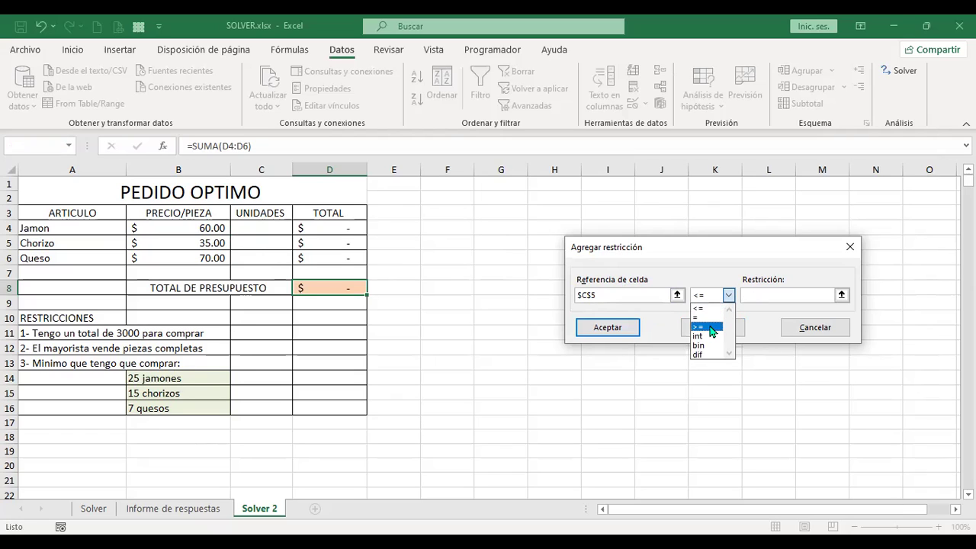
{"action": "left_click", "coordinate": [709, 327]}
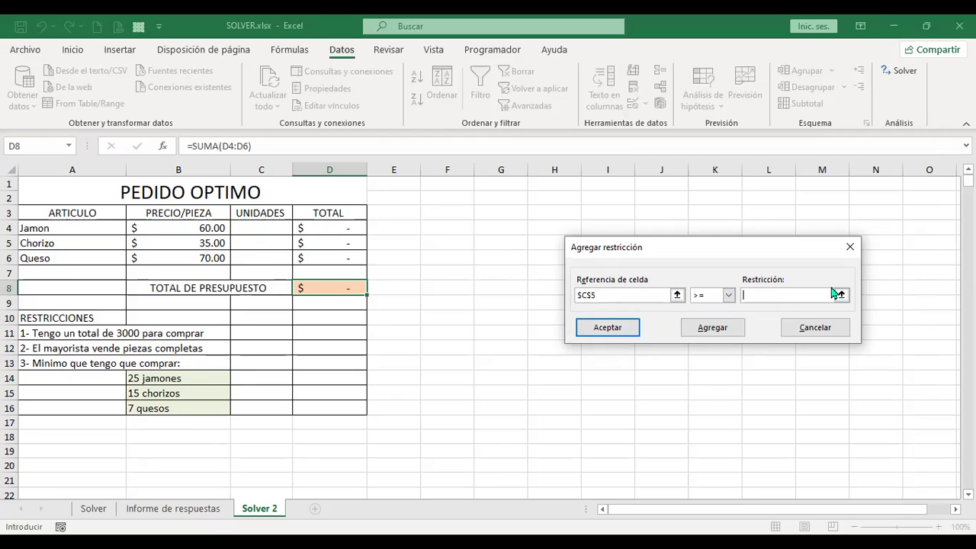
{"action": "type", "text": "15"}
{"action": "left_click", "coordinate": [723, 336]}
- Add a Solver constraint requiring the Queso units in C6 to be >= 7 and return to the Solver parameters
{"action": "left_click", "coordinate": [258, 256]}
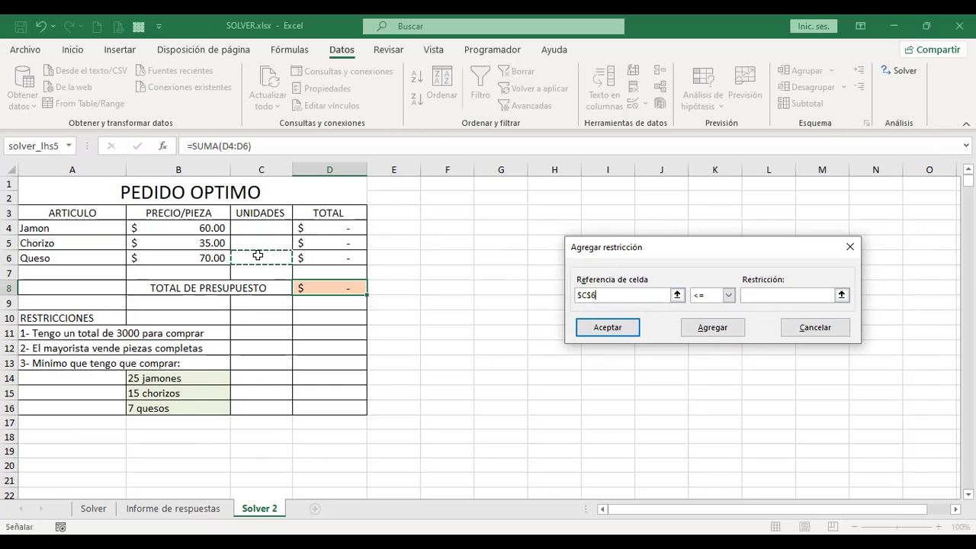
{"action": "left_click", "coordinate": [728, 296]}
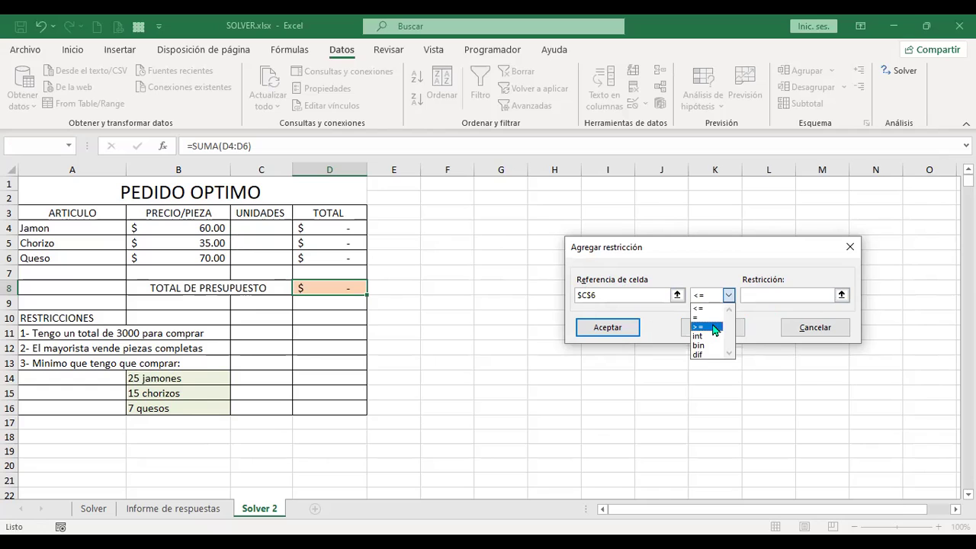
{"action": "left_click", "coordinate": [715, 329]}
{"action": "type", "text": "7"}
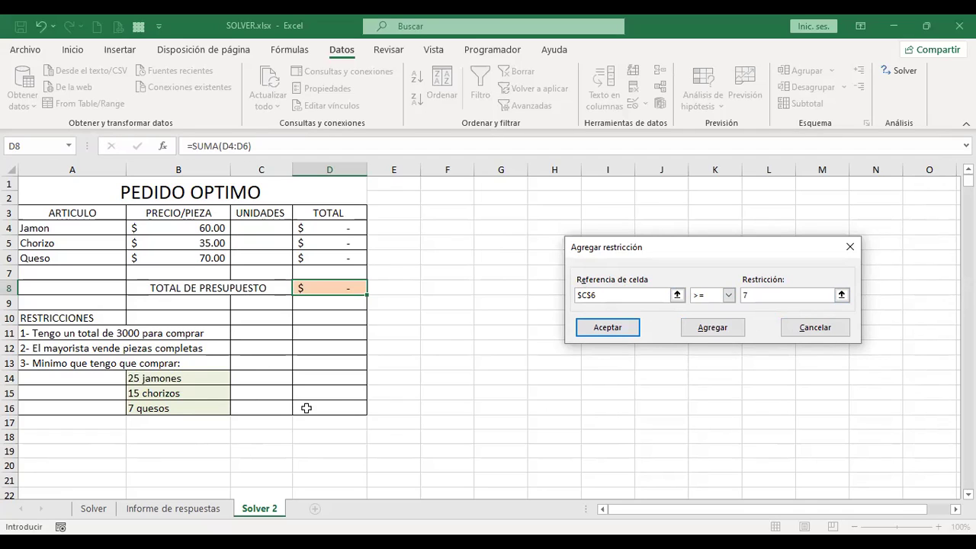
{"action": "left_click", "coordinate": [609, 334]}
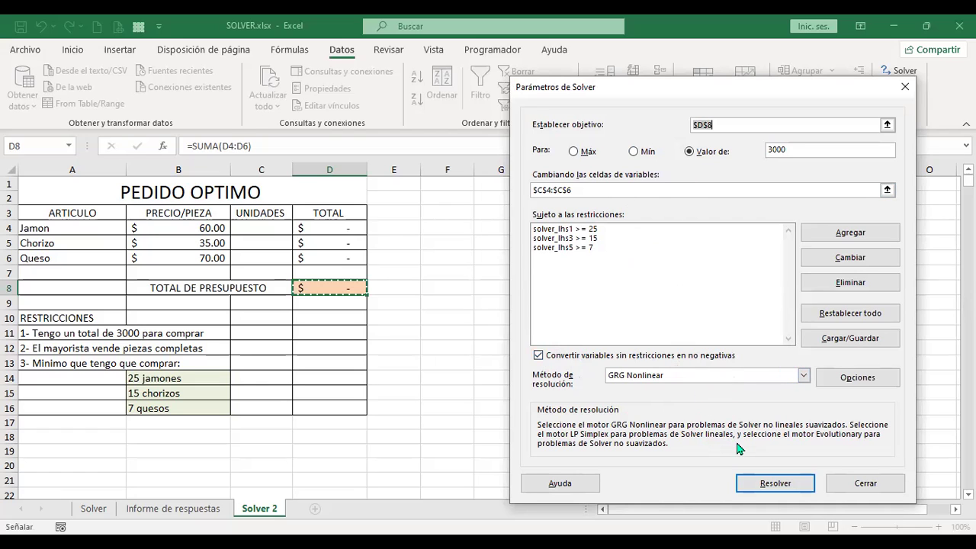
- Solve the order model, keeping the Solver solution and choosing to return to the Solver parameters dialog
{"action": "left_click", "coordinate": [784, 482]}
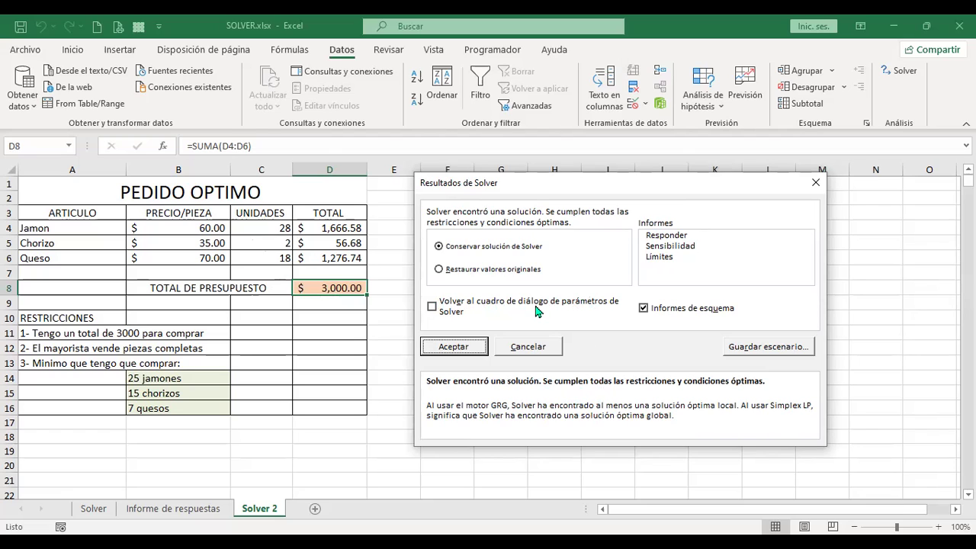
{"action": "left_click", "coordinate": [433, 307]}
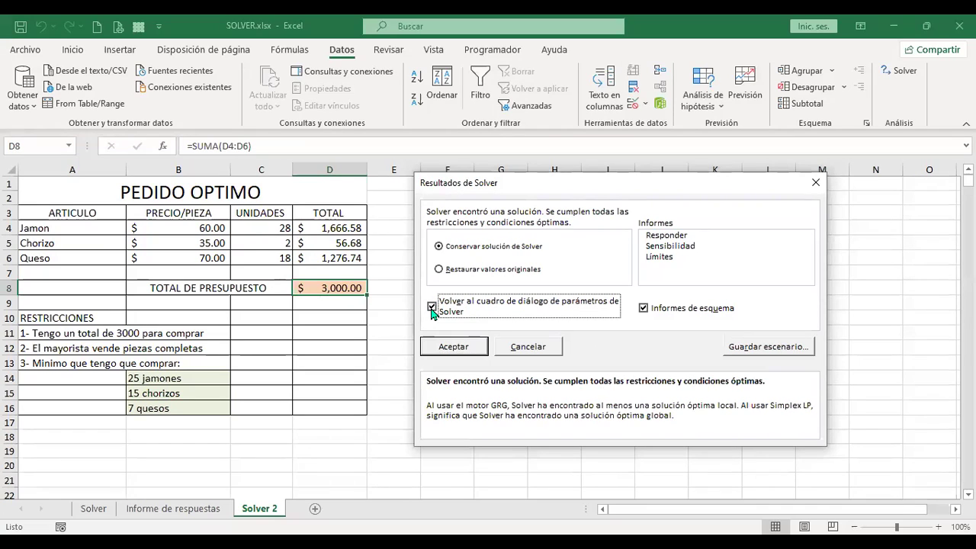
{"action": "left_click", "coordinate": [455, 347]}
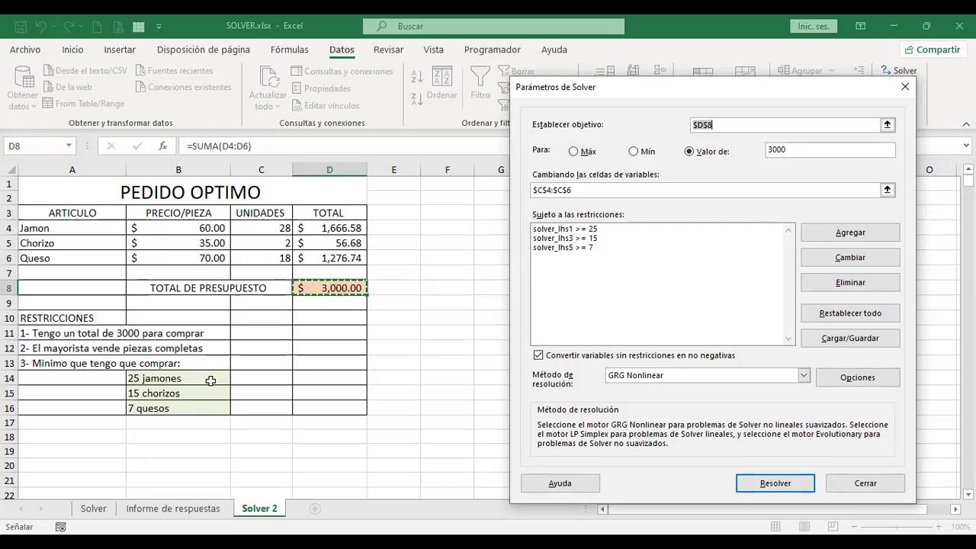
- Change the first Solver constraint so that it references the Jamon units in C4 with >= 25
{"action": "left_click", "coordinate": [598, 231]}
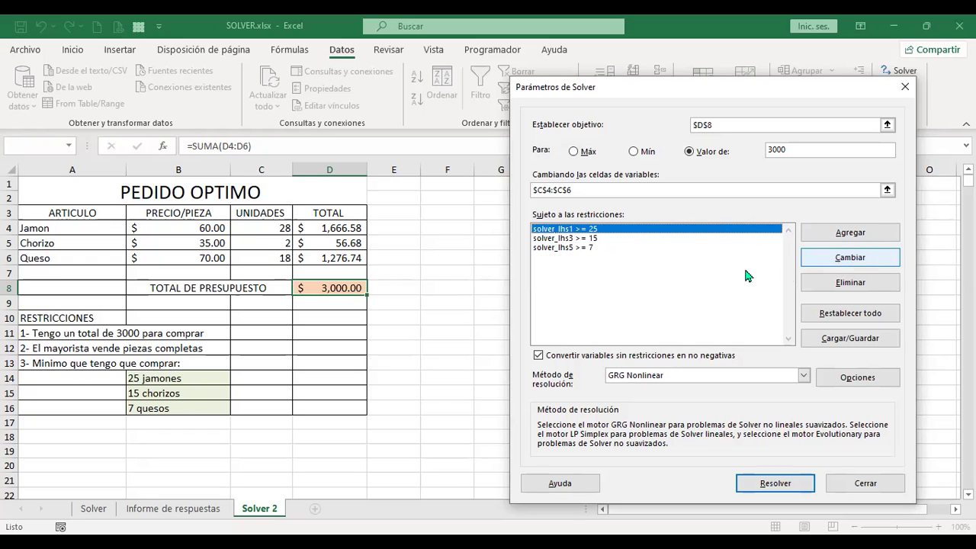
{"action": "left_click", "coordinate": [828, 263]}
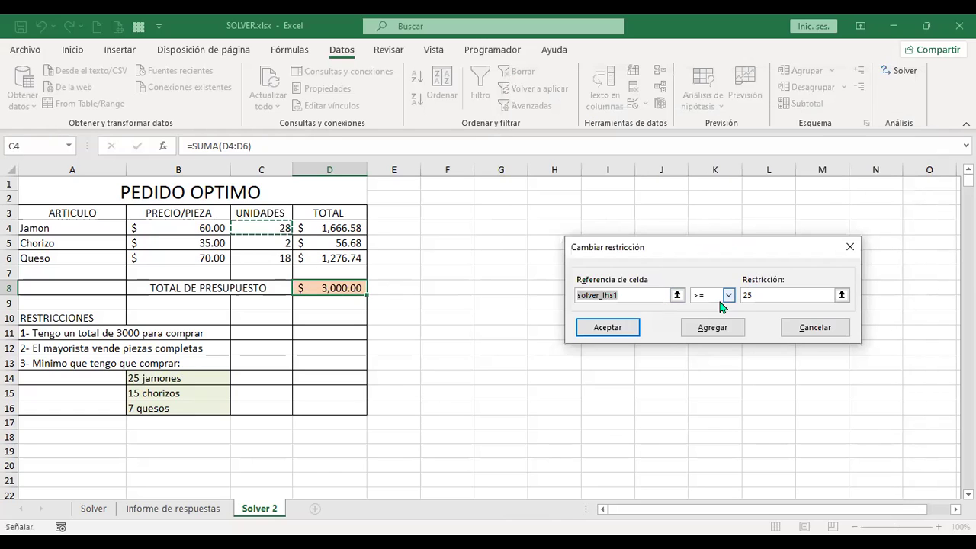
{"action": "left_click", "coordinate": [617, 323]}
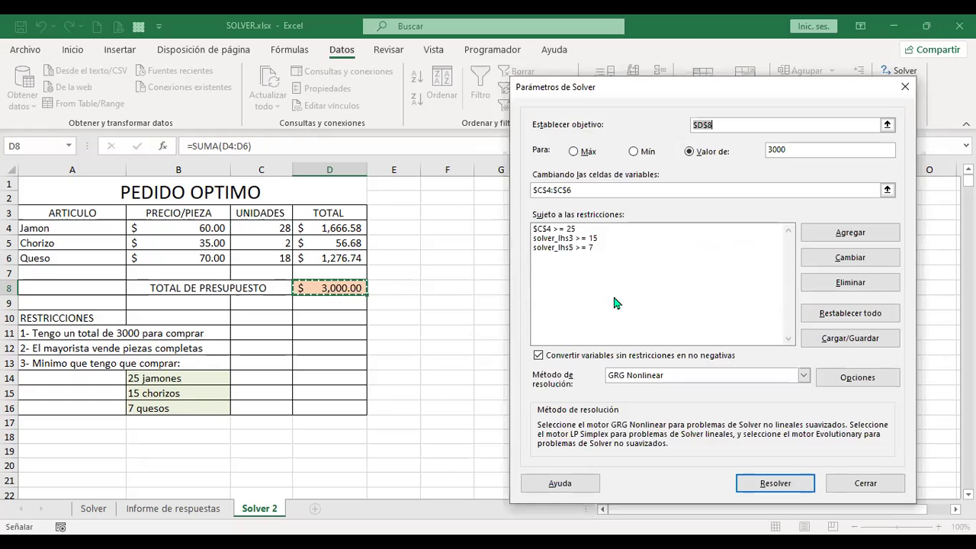
- Change the second Solver constraint so that it references the Chorizo units in C5 with >= 15
{"action": "left_click", "coordinate": [578, 228]}
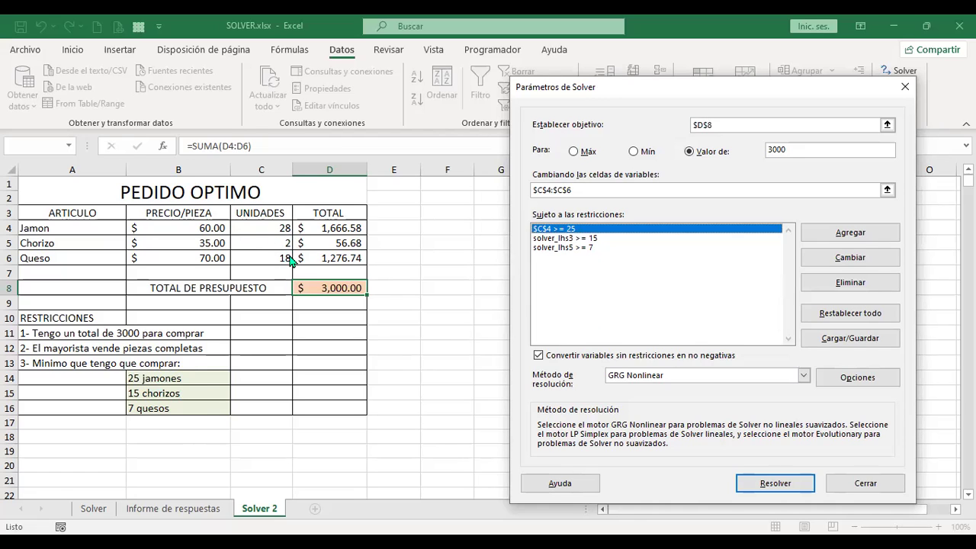
{"action": "left_click", "coordinate": [593, 238]}
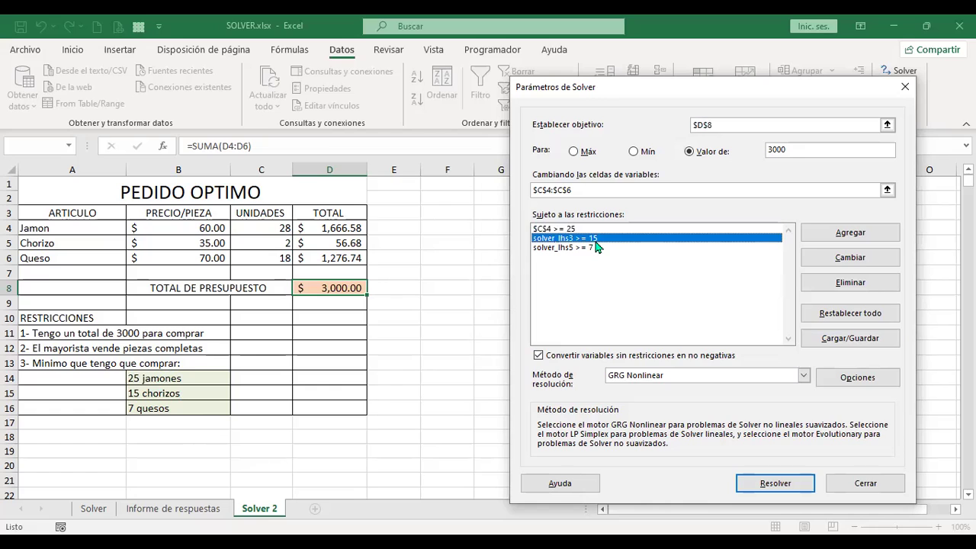
{"action": "left_click", "coordinate": [853, 259]}
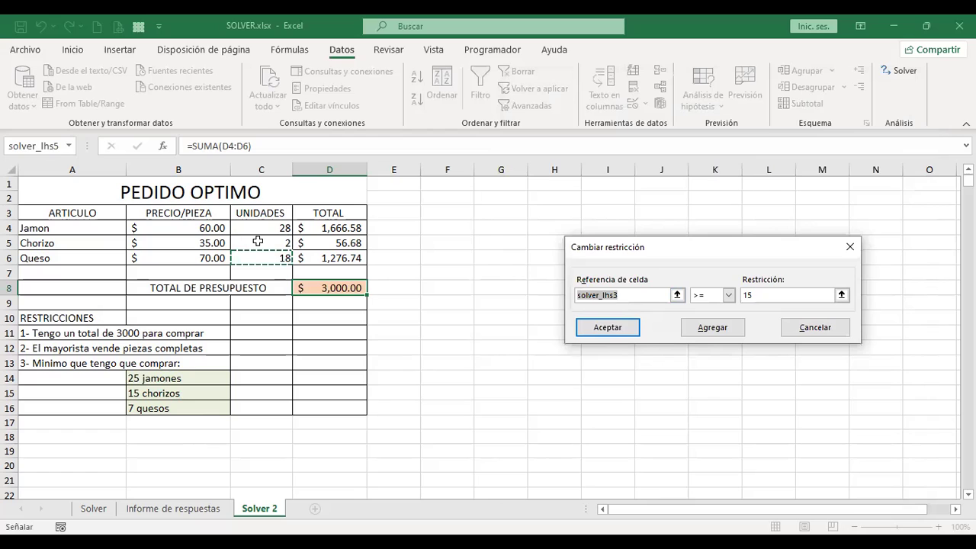
{"action": "left_click", "coordinate": [258, 240]}
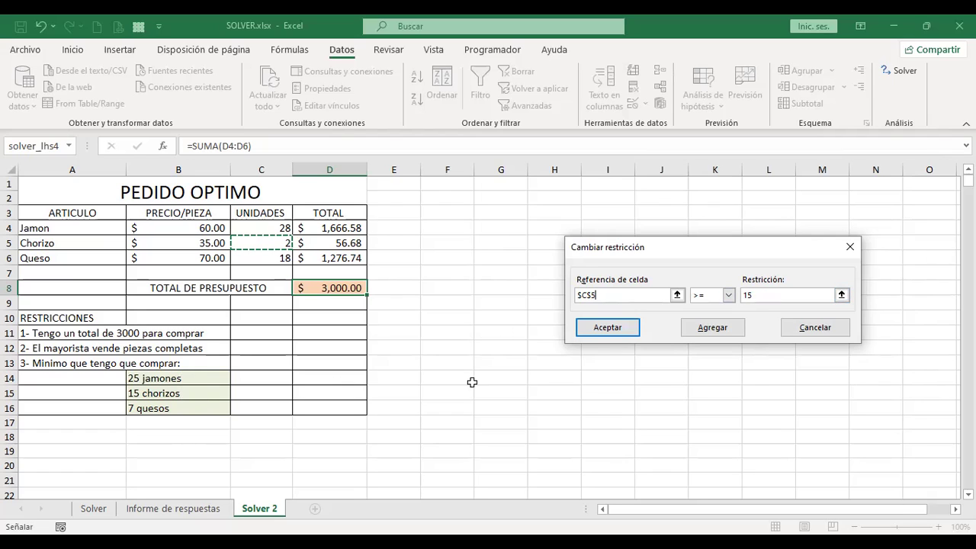
{"action": "left_click", "coordinate": [597, 332]}
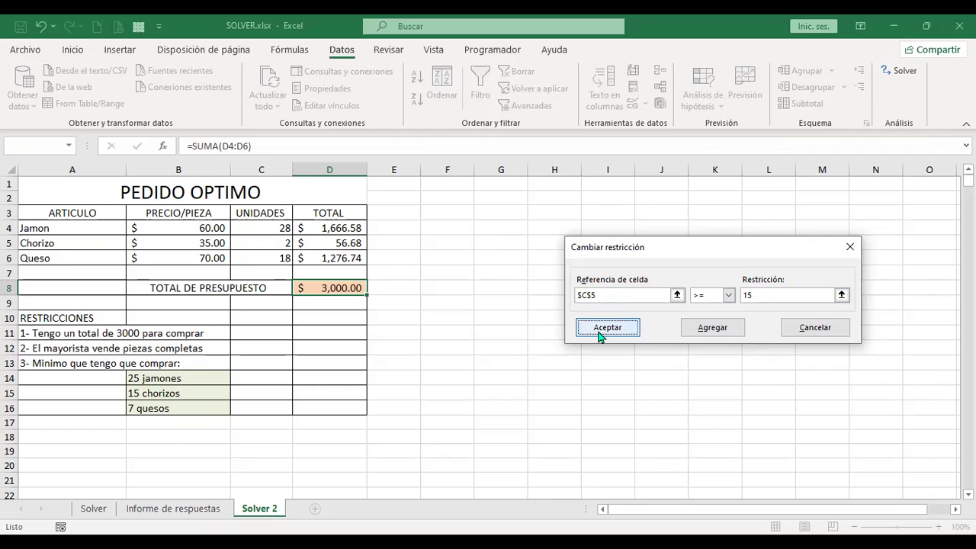
- Change the third Solver constraint so that it references the Queso units in C6 with >= 7
{"action": "left_click", "coordinate": [568, 247]}
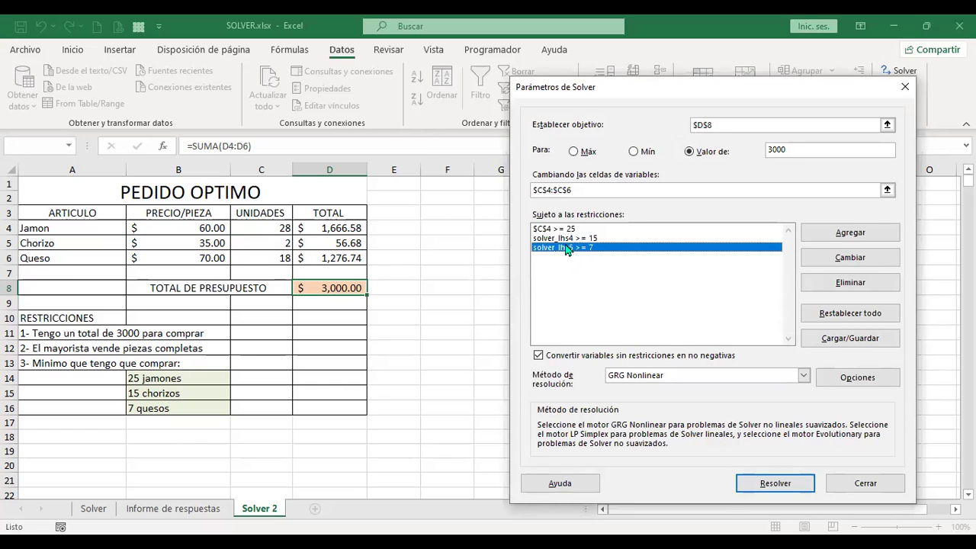
{"action": "left_click", "coordinate": [894, 258]}
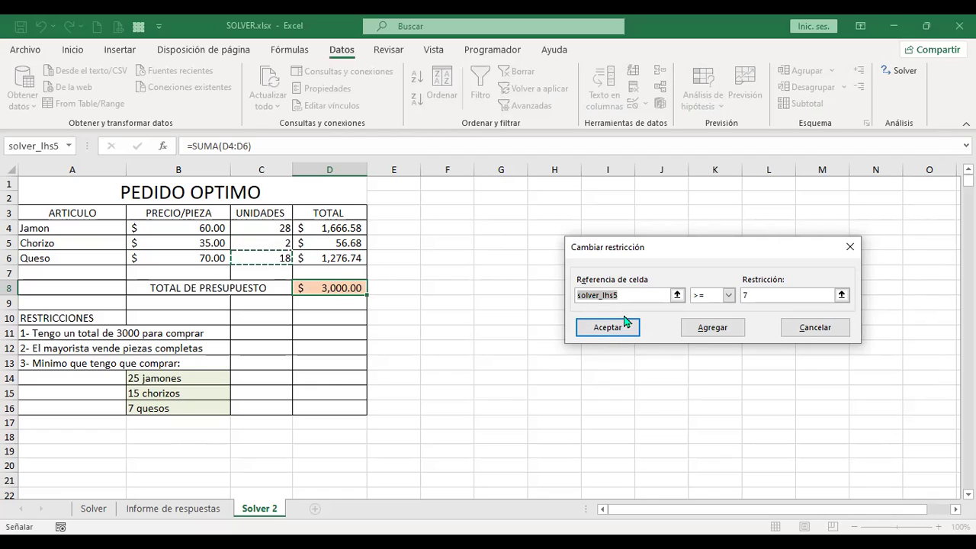
{"action": "left_click", "coordinate": [266, 259]}
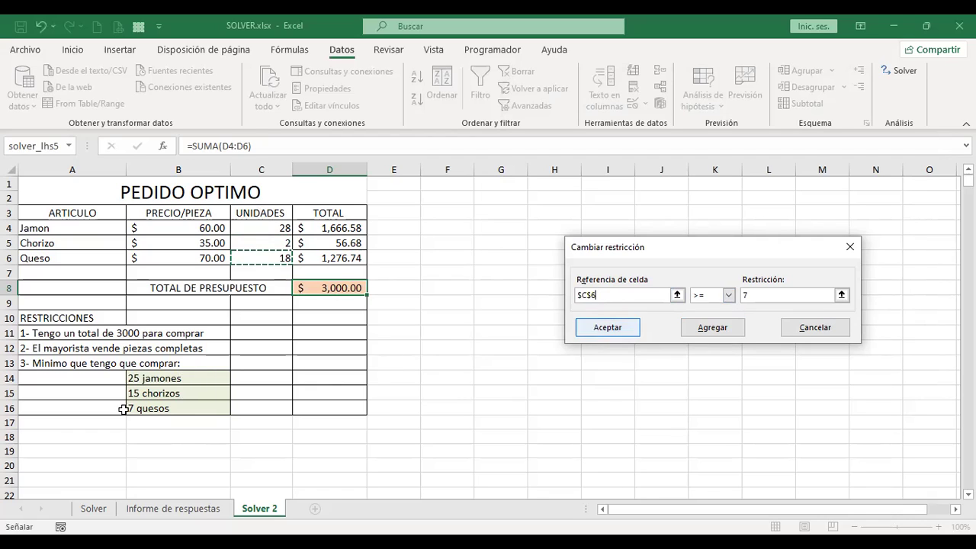
{"action": "left_click", "coordinate": [608, 329]}
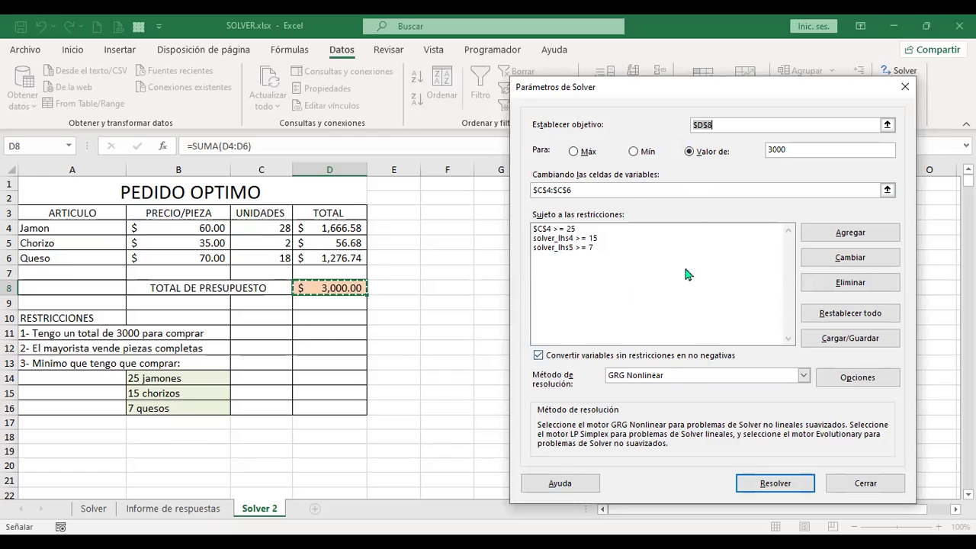
- Solve the order model again, keeping the Solver solution and turning off the return to the Solver parameters dialog
{"action": "left_click", "coordinate": [778, 484]}
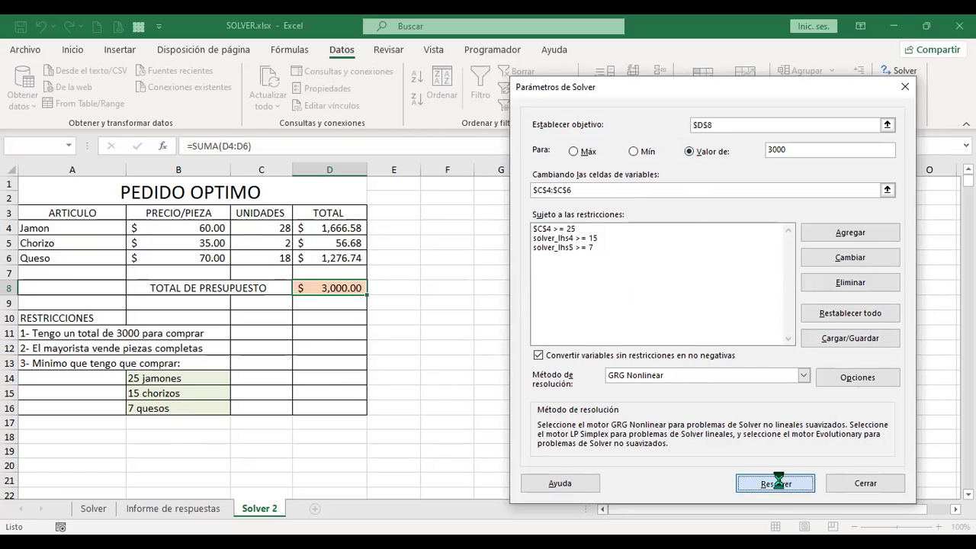
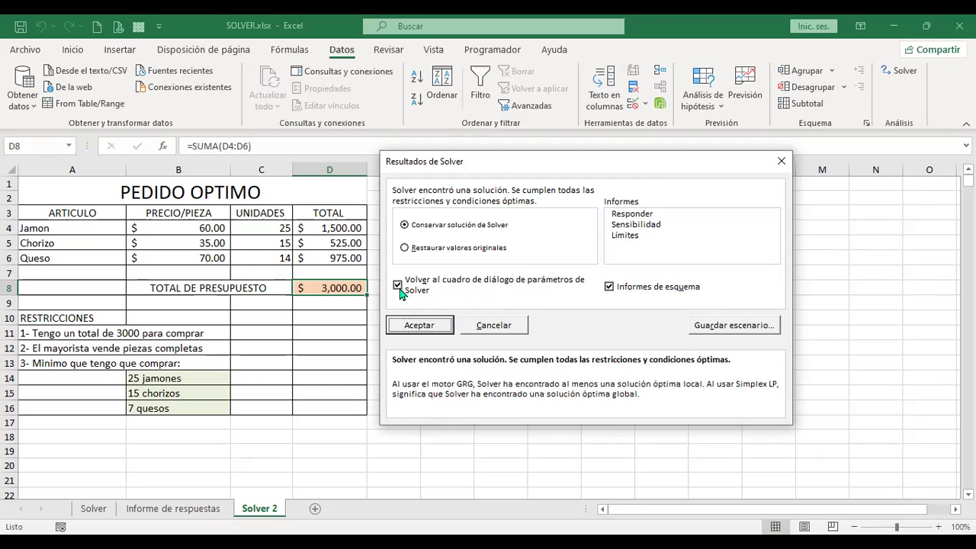
{"action": "left_click", "coordinate": [444, 317]}
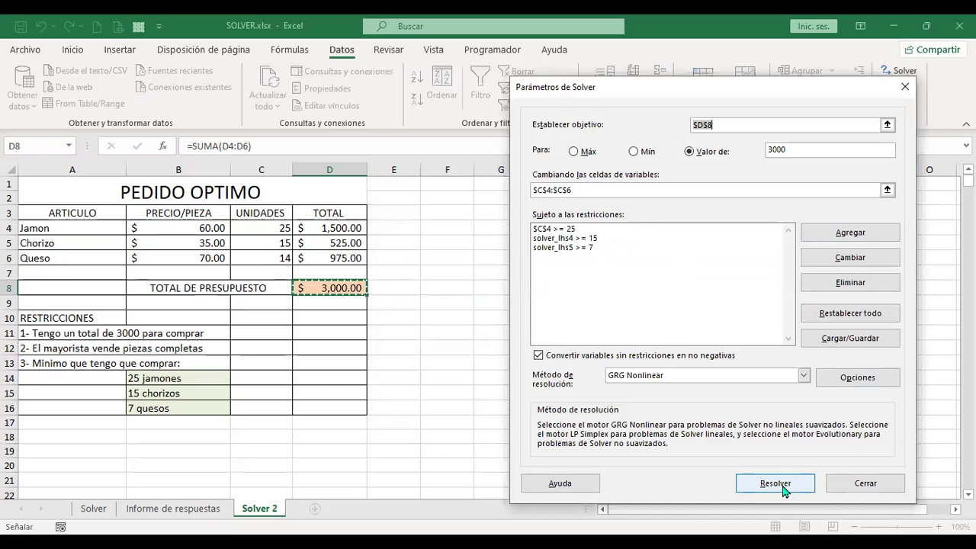
{"action": "left_click", "coordinate": [786, 488]}
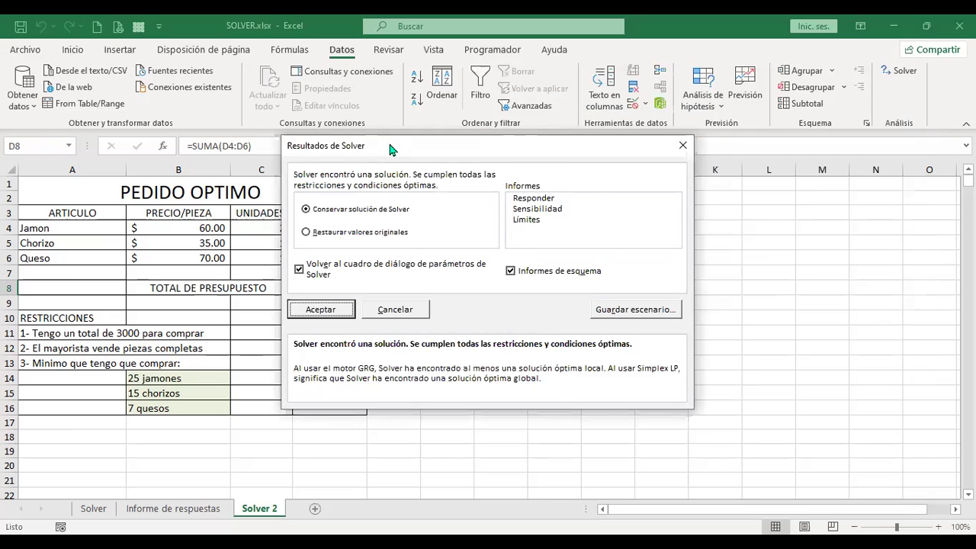
{"action": "left_click_drag", "start_coordinate": [389, 147], "coordinate": [591, 181]}
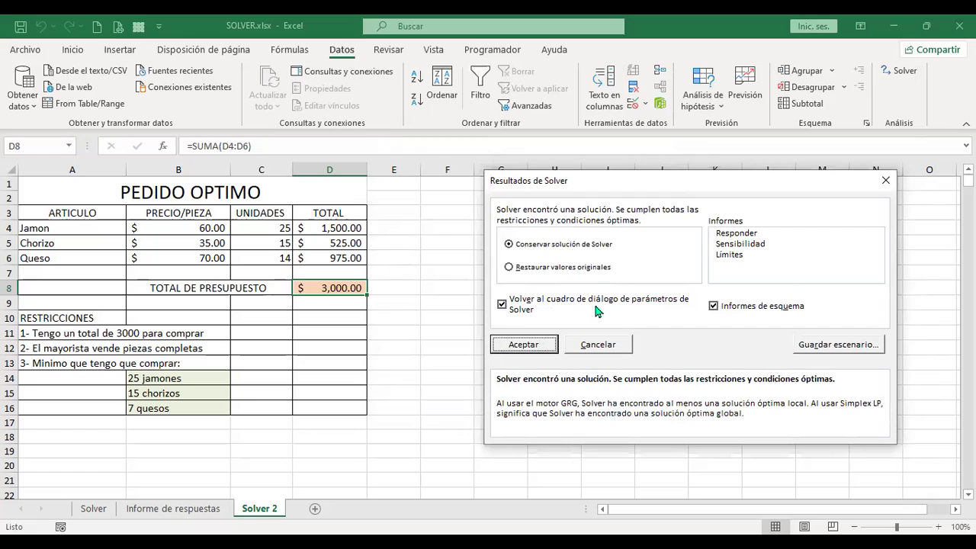
{"action": "left_click", "coordinate": [503, 306]}
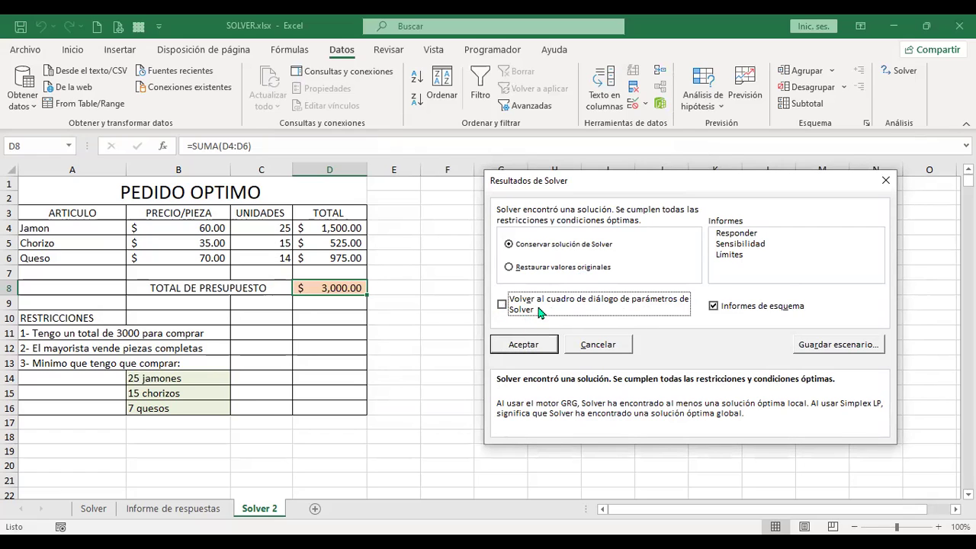
{"action": "left_click", "coordinate": [538, 343]}
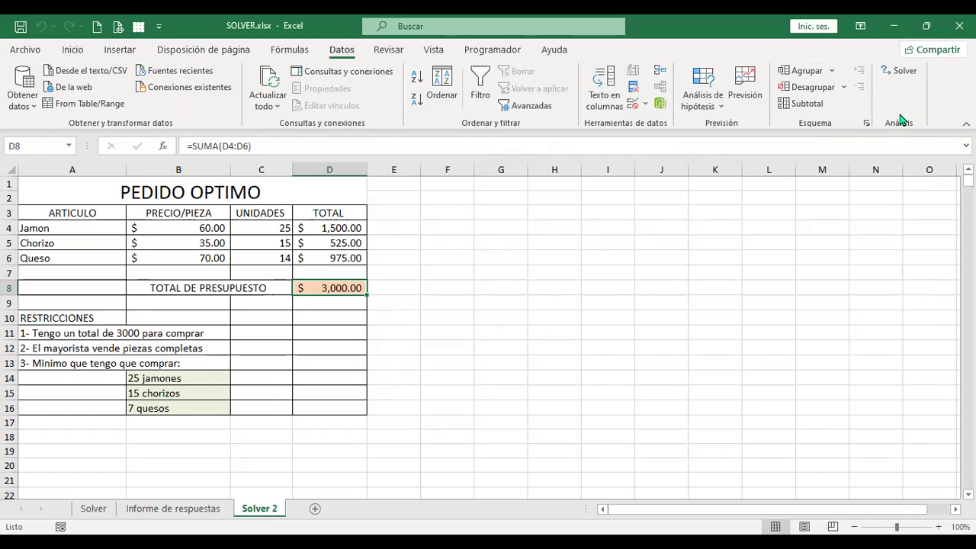
- Examine the Informe de respuestas sheet down to its constraints table, and the solved units in C4:C6 on the Solver 2 sheet
{"action": "left_click", "coordinate": [196, 509]}
{"action": "scroll", "coordinate": [493, 368], "scroll_direction": "down", "scroll_amount": 7}
{"action": "scroll", "coordinate": [493, 368], "scroll_direction": "up", "scroll_amount": 13}
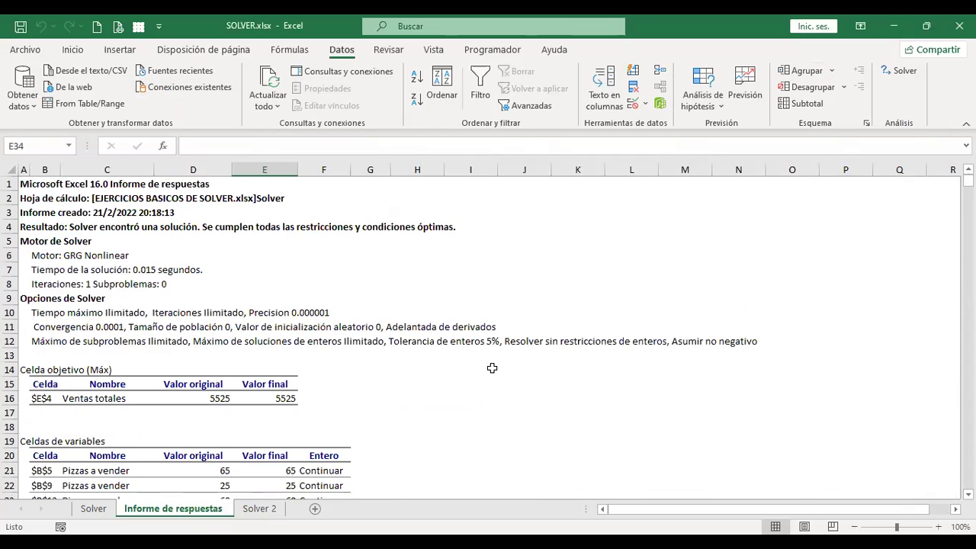
{"action": "scroll", "coordinate": [493, 368], "scroll_direction": "down", "scroll_amount": 7}
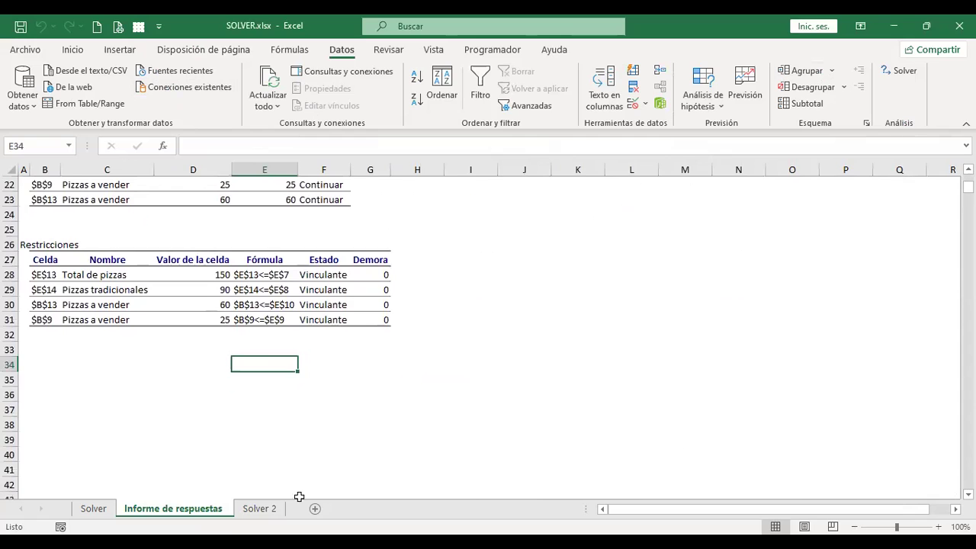
{"action": "left_click", "coordinate": [259, 509]}
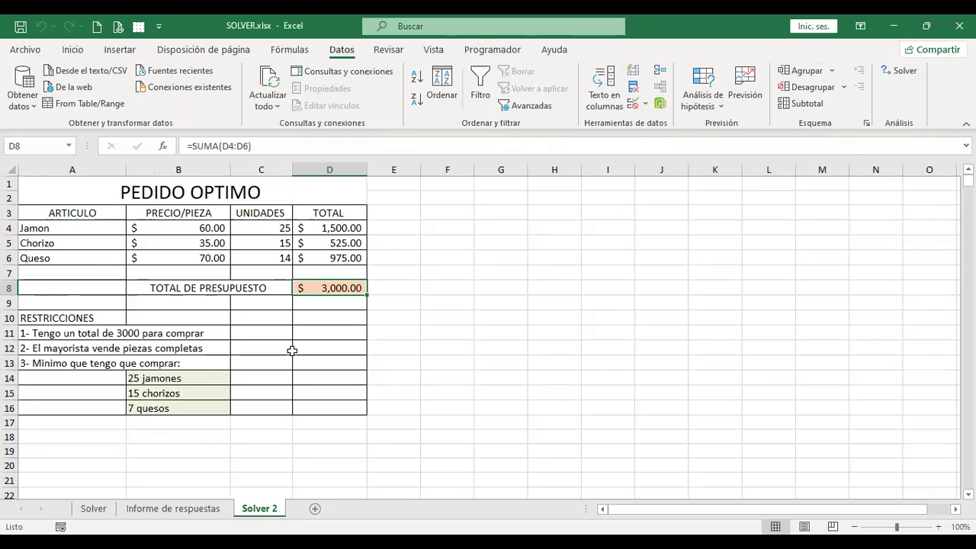
{"action": "left_click", "coordinate": [314, 382]}
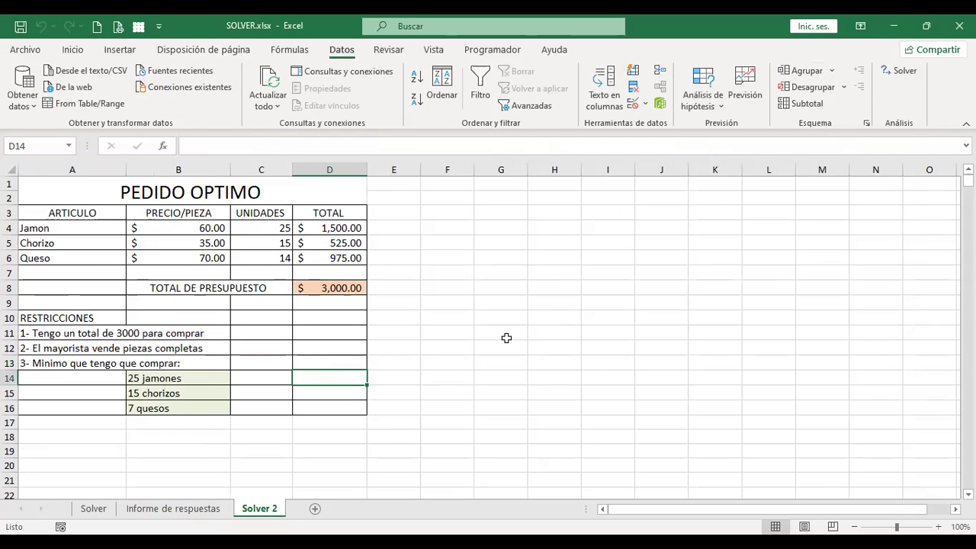
{"action": "left_click", "coordinate": [453, 228]}
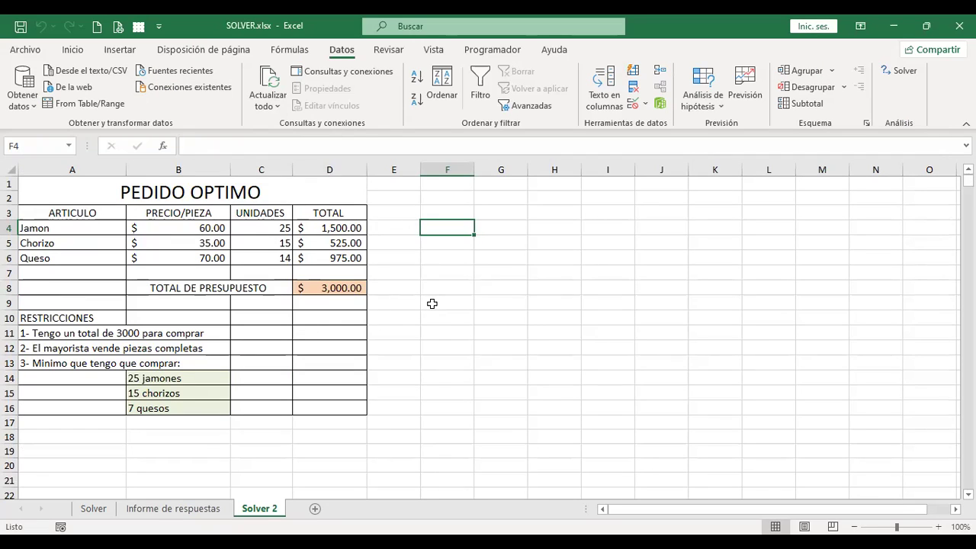
{"action": "left_click_drag", "start_coordinate": [262, 228], "coordinate": [267, 259]}
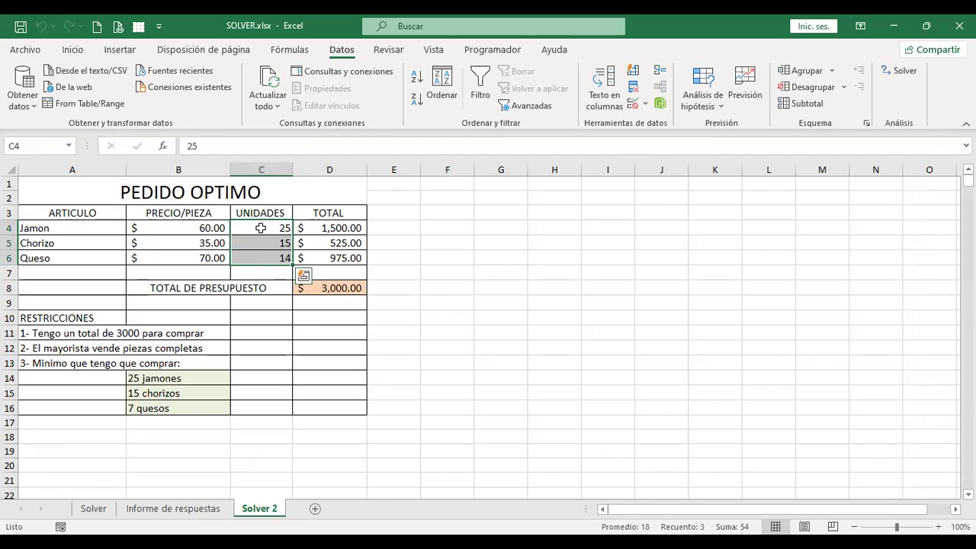
{"action": "left_click", "coordinate": [402, 227]}
{"action": "left_click_drag", "start_coordinate": [252, 227], "coordinate": [252, 257]}
{"action": "left_click", "coordinate": [387, 261]}
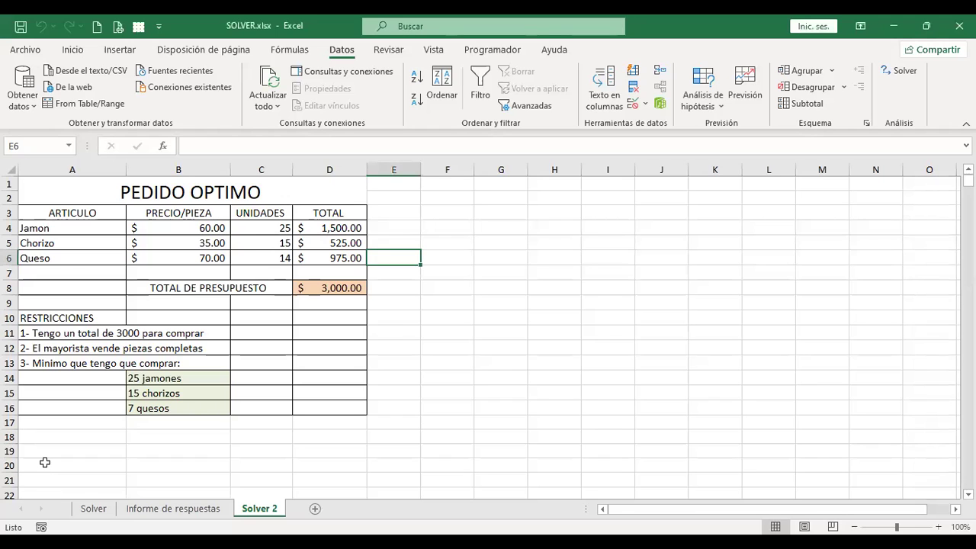
- Review the pizza sales model on the Solver sheet and the order's prices and units on the Solver 2 sheet
{"action": "left_click", "coordinate": [92, 509]}
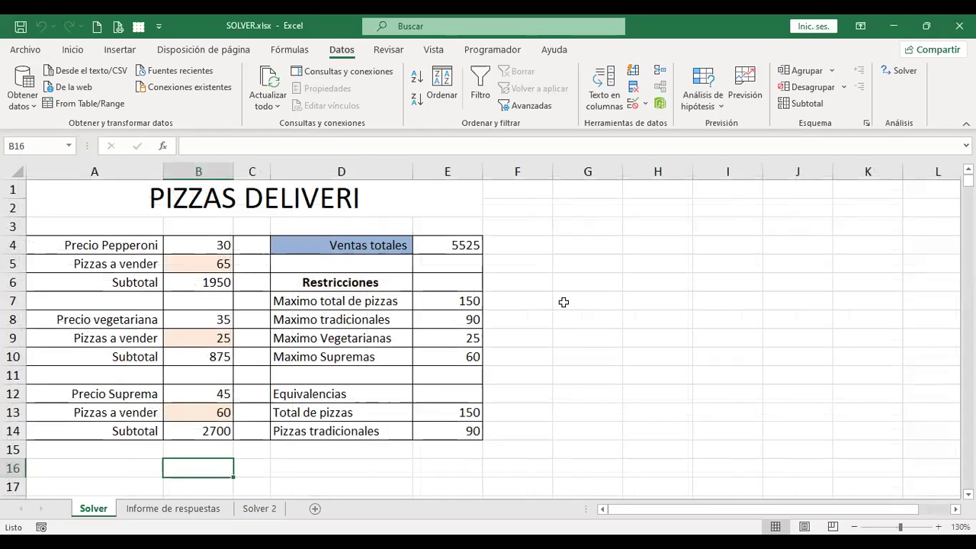
{"action": "left_click", "coordinate": [577, 259]}
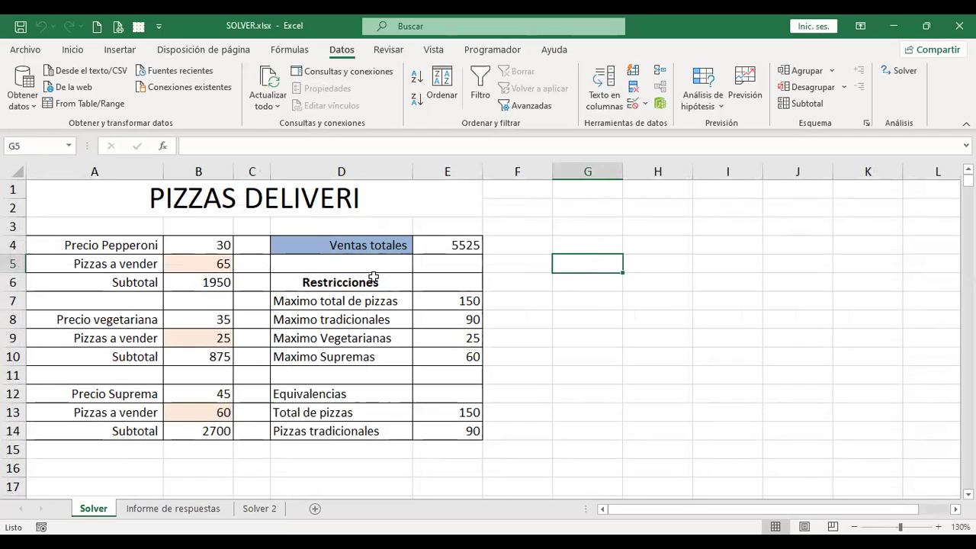
{"action": "left_click", "coordinate": [261, 267]}
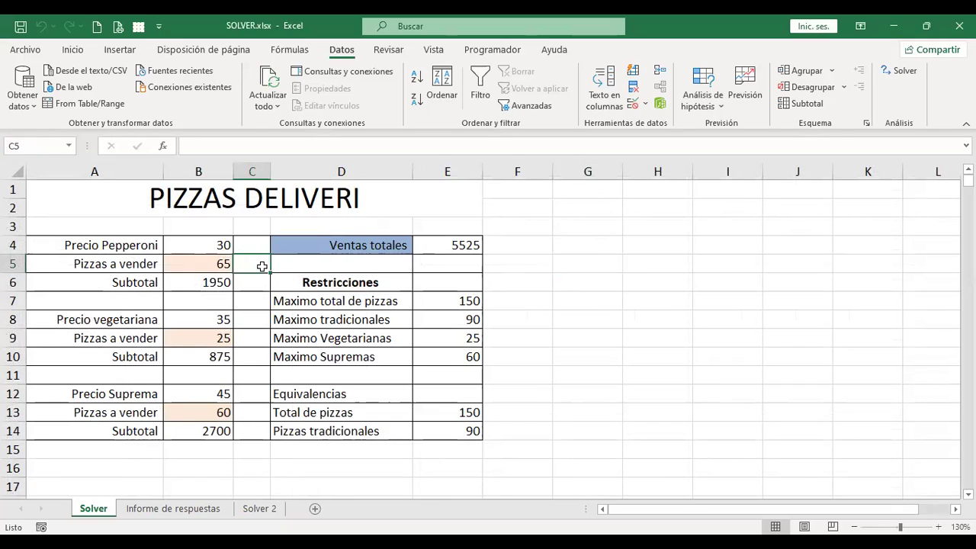
{"action": "left_click", "coordinate": [517, 246]}
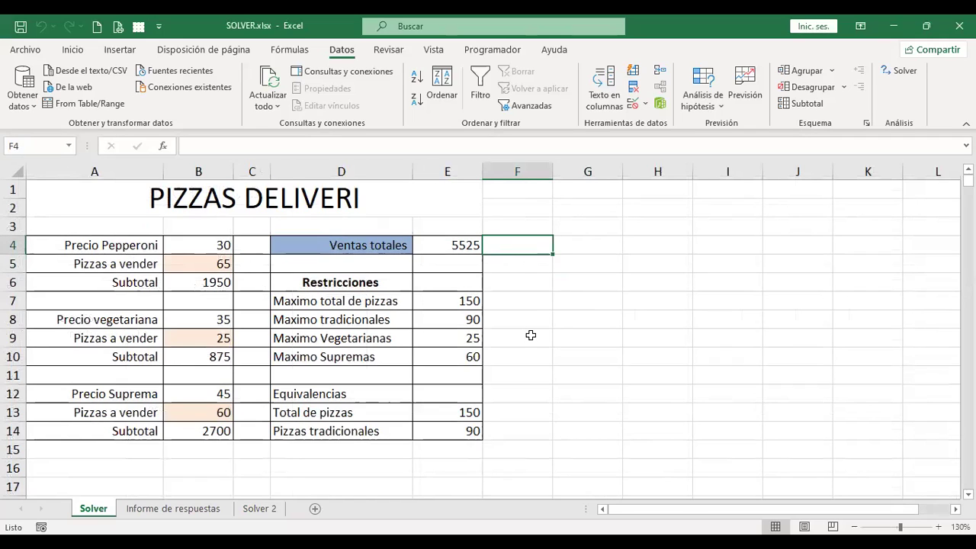
{"action": "left_click", "coordinate": [587, 245]}
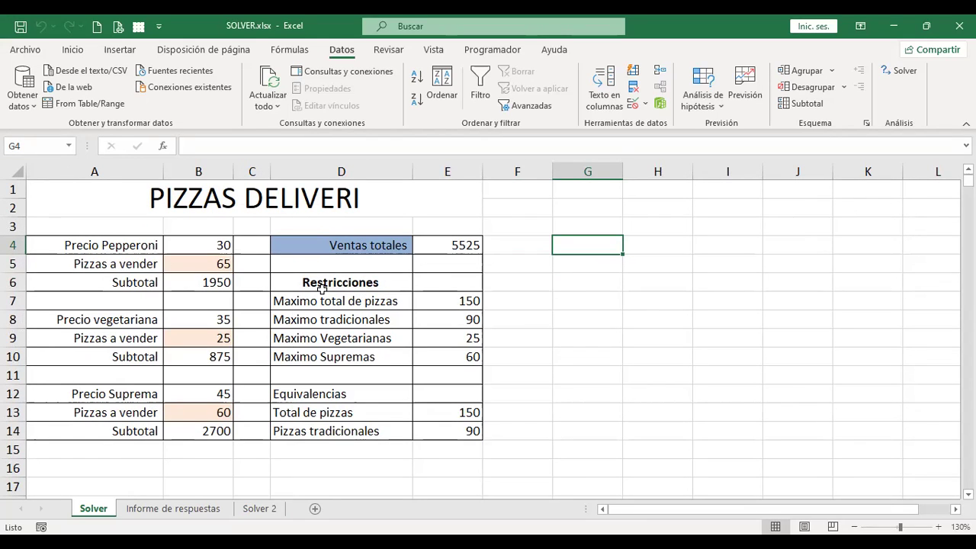
{"action": "left_click", "coordinate": [259, 508]}
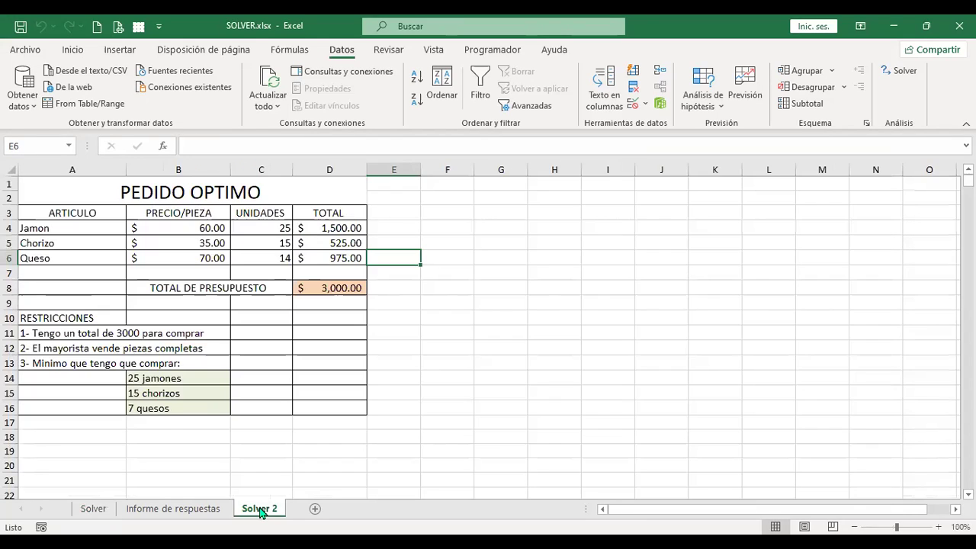
{"action": "left_click", "coordinate": [199, 228]}
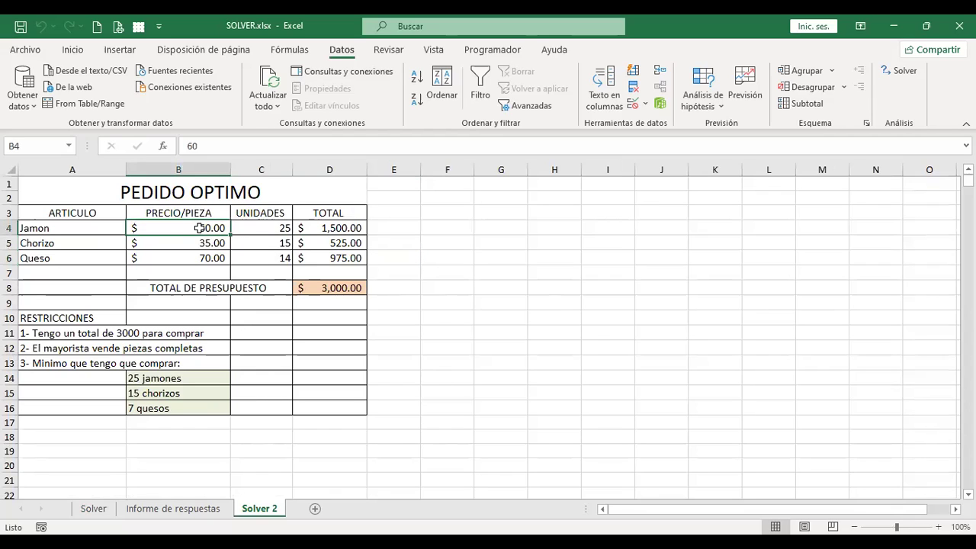
{"action": "left_click", "coordinate": [454, 225]}
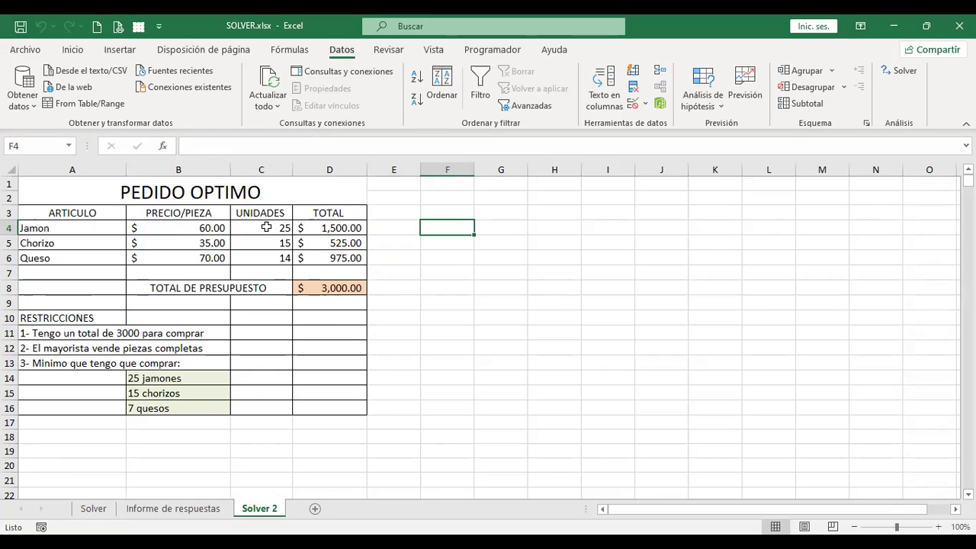
{"action": "left_click_drag", "start_coordinate": [266, 228], "coordinate": [285, 258]}
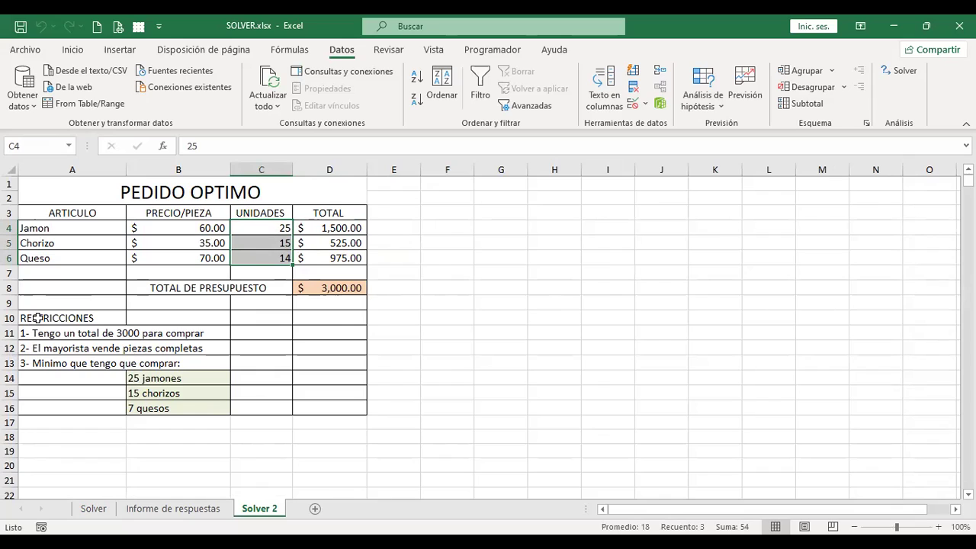
- Review the solved units in C4:C6 against the whole-piece restriction in row 12 and the minimum quantities in B14:B16
{"action": "left_click", "coordinate": [55, 350]}
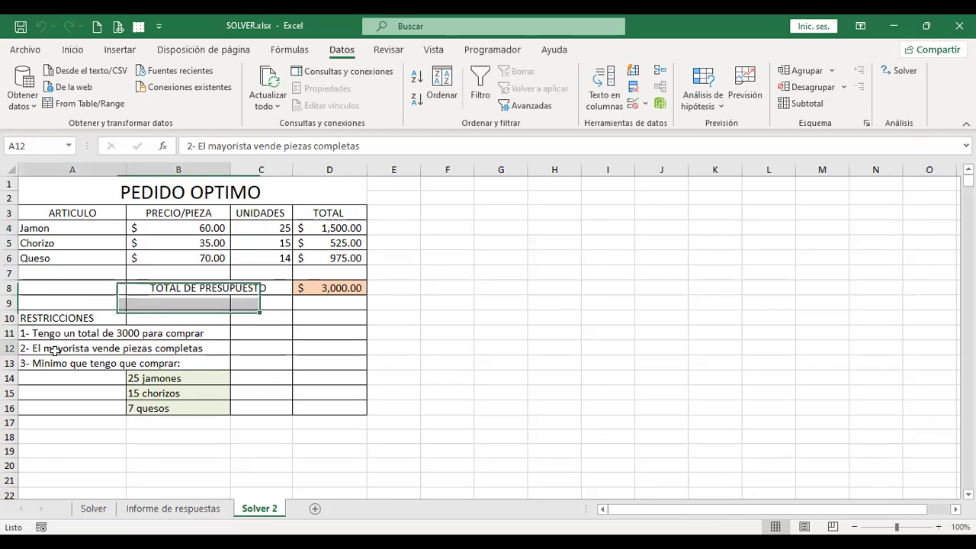
{"action": "left_click", "coordinate": [263, 228]}
{"action": "left_click_drag", "start_coordinate": [263, 228], "coordinate": [260, 258]}
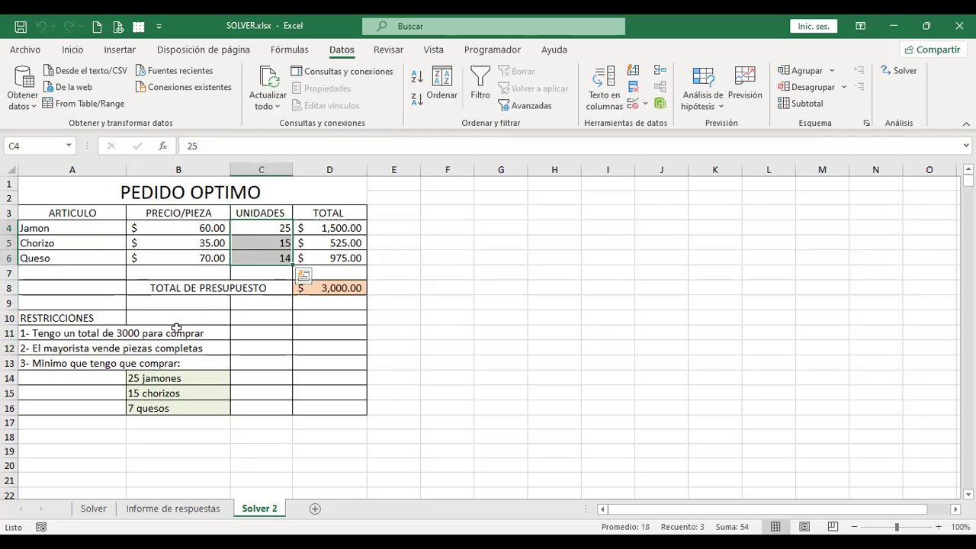
{"action": "left_click", "coordinate": [65, 350]}
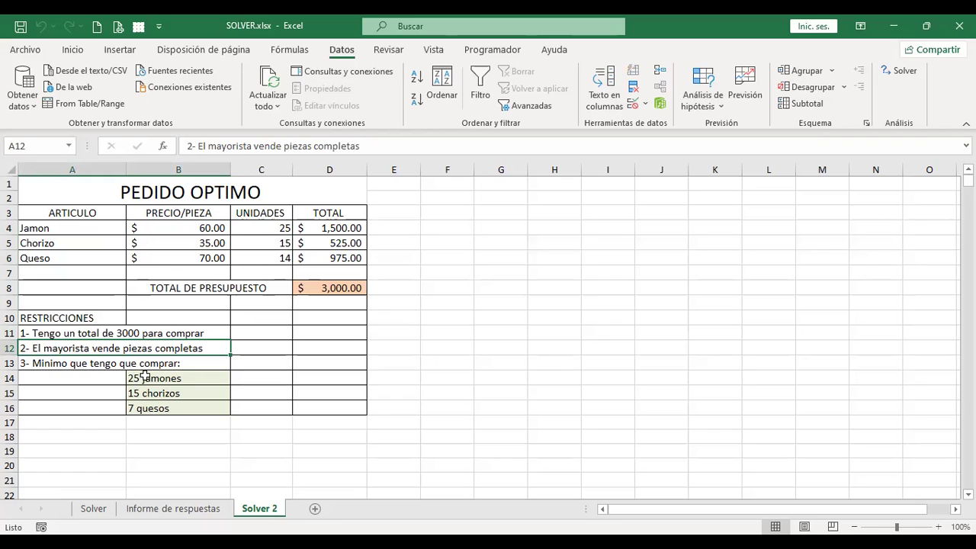
{"action": "left_click", "coordinate": [208, 394]}
{"action": "left_click", "coordinate": [208, 409]}
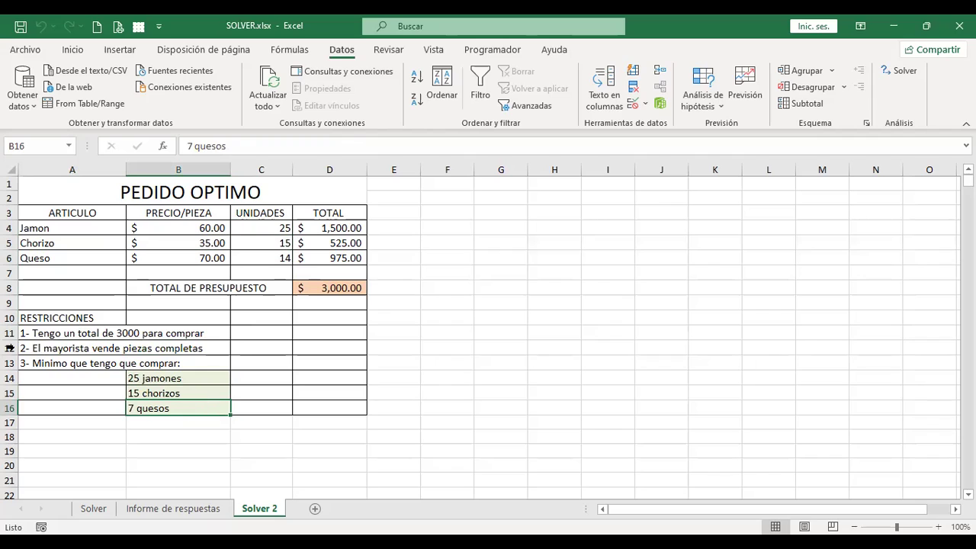
{"action": "left_click", "coordinate": [9, 347]}
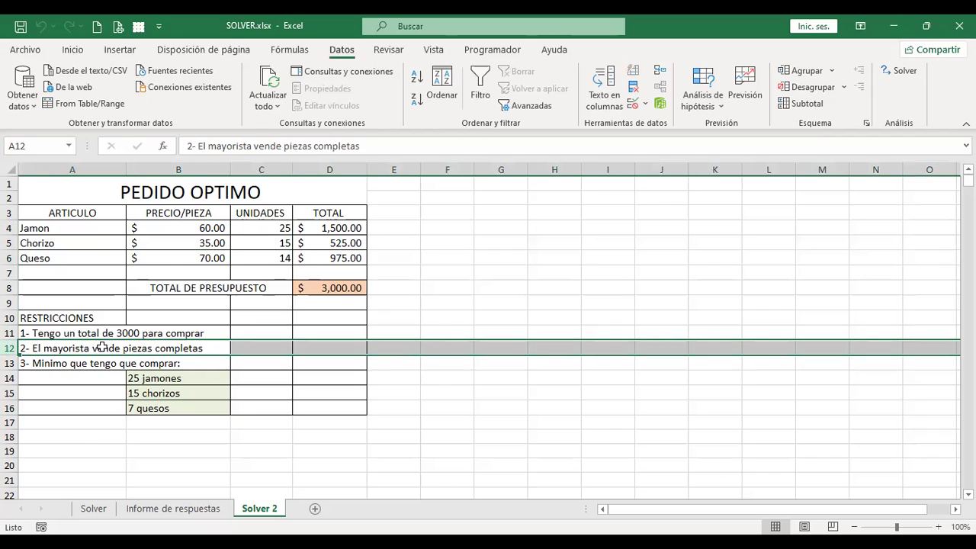
{"action": "left_click", "coordinate": [267, 243]}
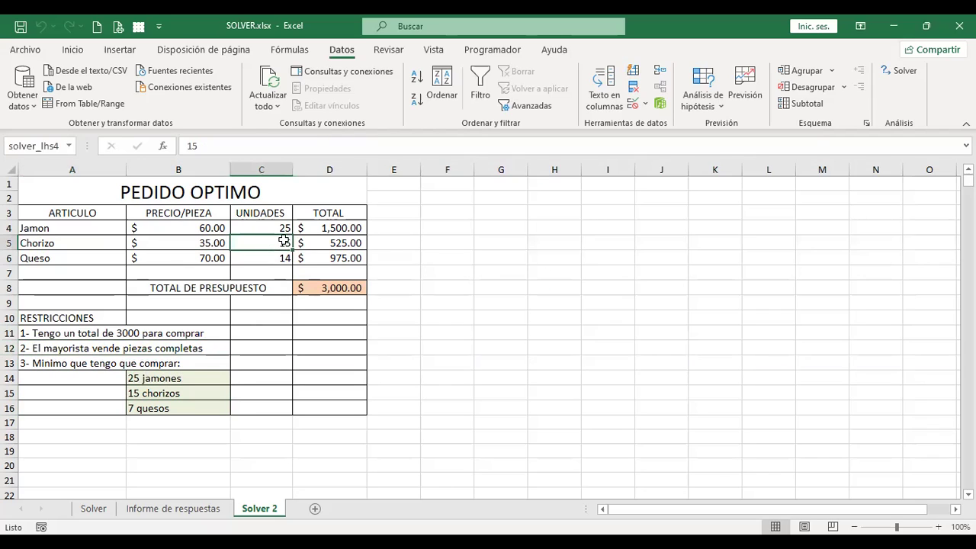
- Add a Solver constraint that requires the order units in C4:C6 to be integers (int, entero)
{"action": "left_click", "coordinate": [905, 73]}
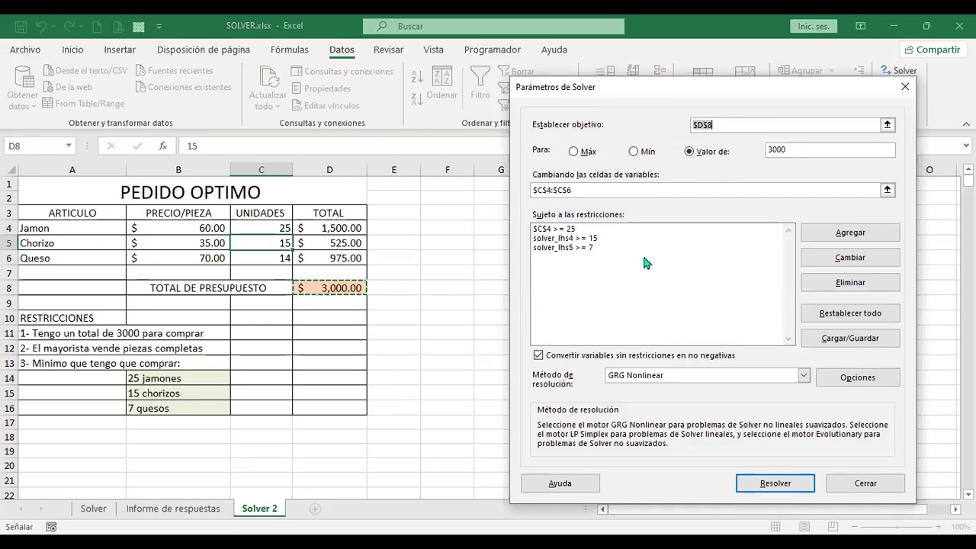
{"action": "left_click", "coordinate": [874, 232]}
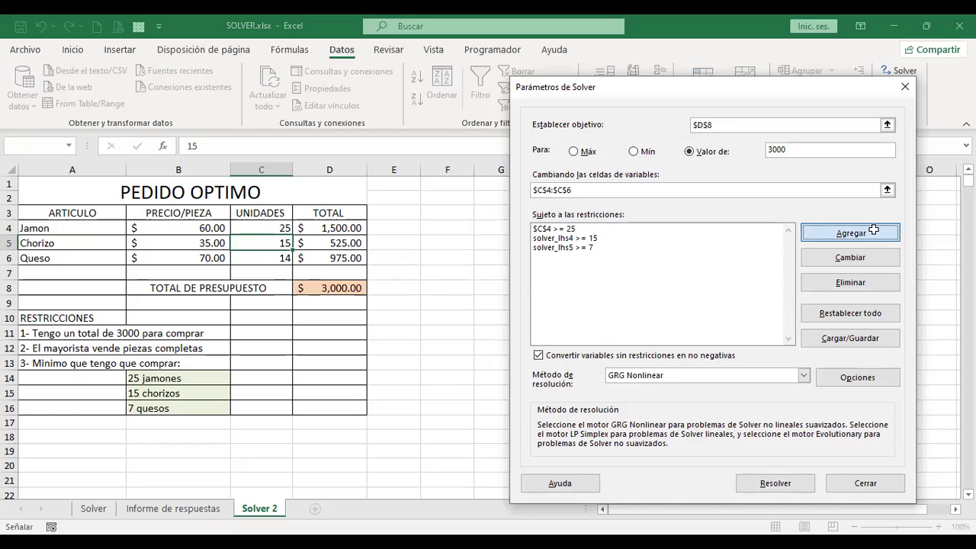
{"action": "left_click", "coordinate": [268, 224]}
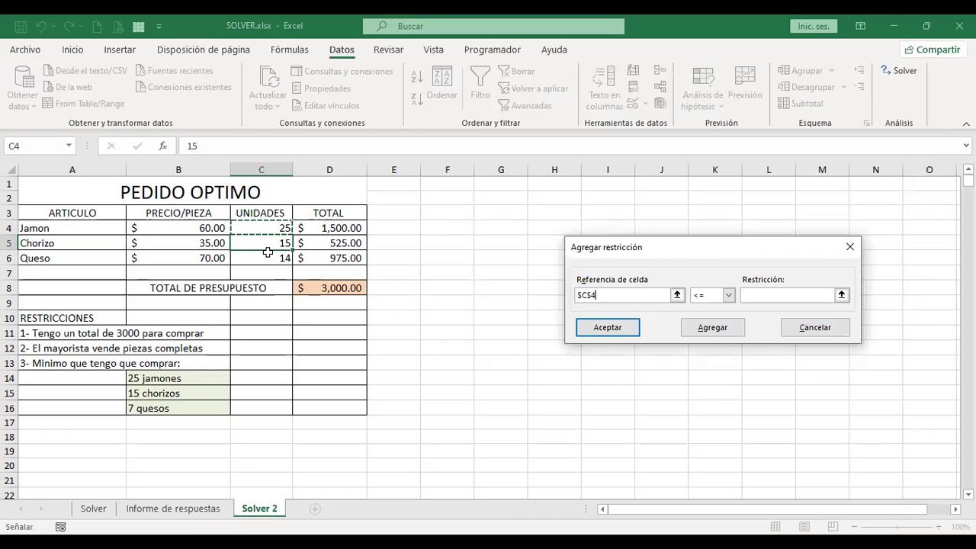
{"action": "left_click_drag", "start_coordinate": [268, 252], "coordinate": [271, 257]}
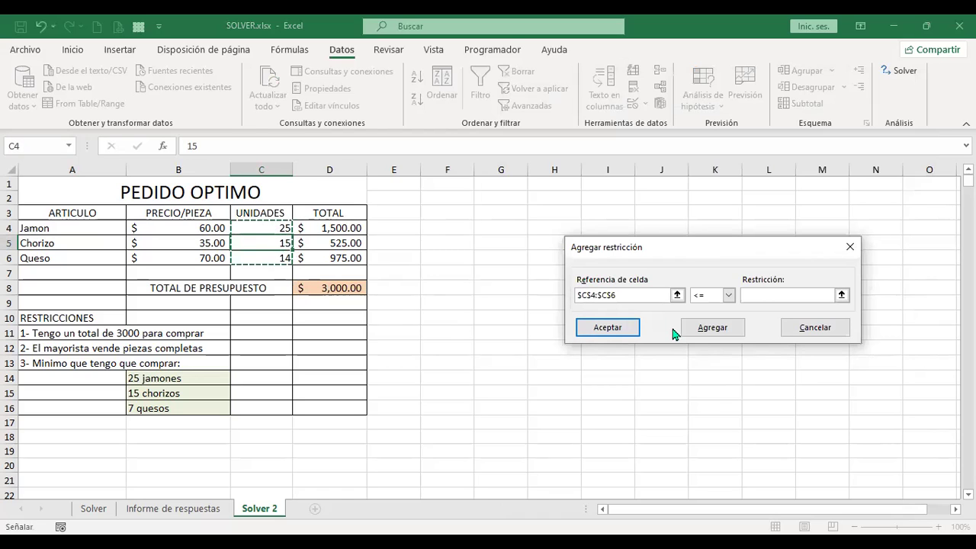
{"action": "left_click", "coordinate": [729, 295]}
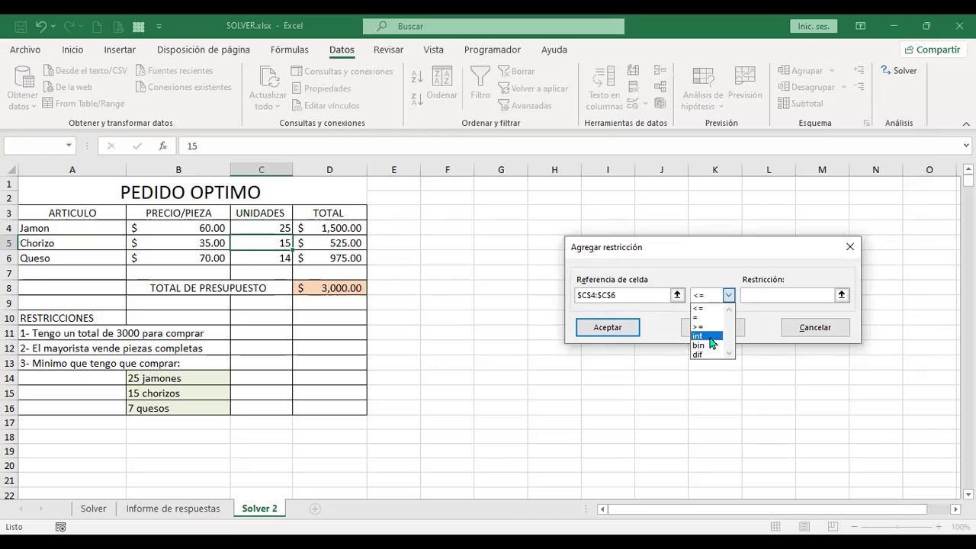
{"action": "left_click", "coordinate": [706, 336]}
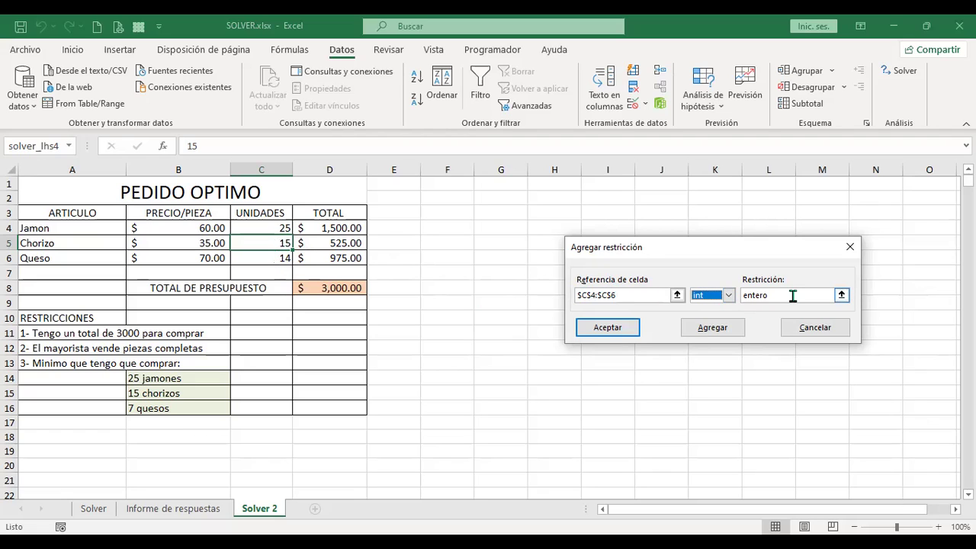
{"action": "left_click", "coordinate": [614, 330]}
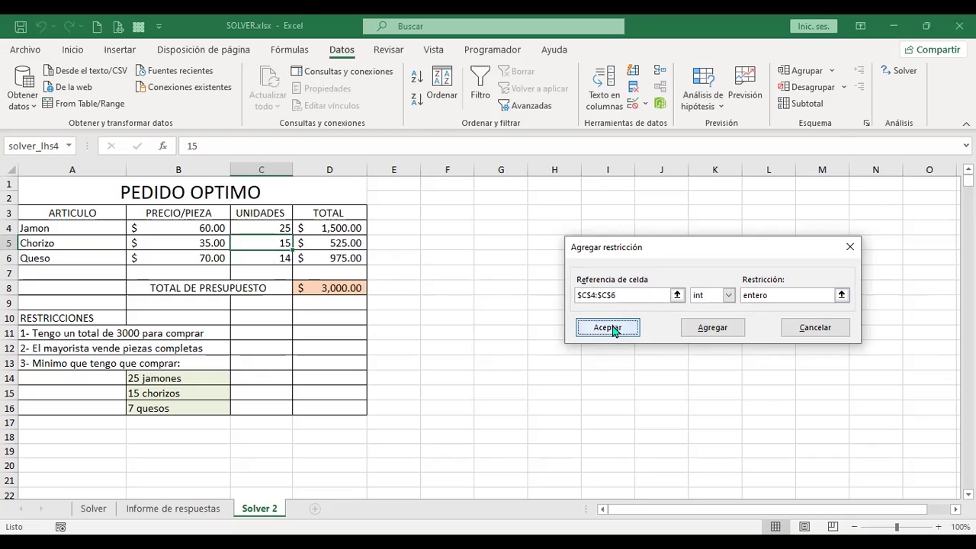
{"action": "left_click", "coordinate": [614, 328]}
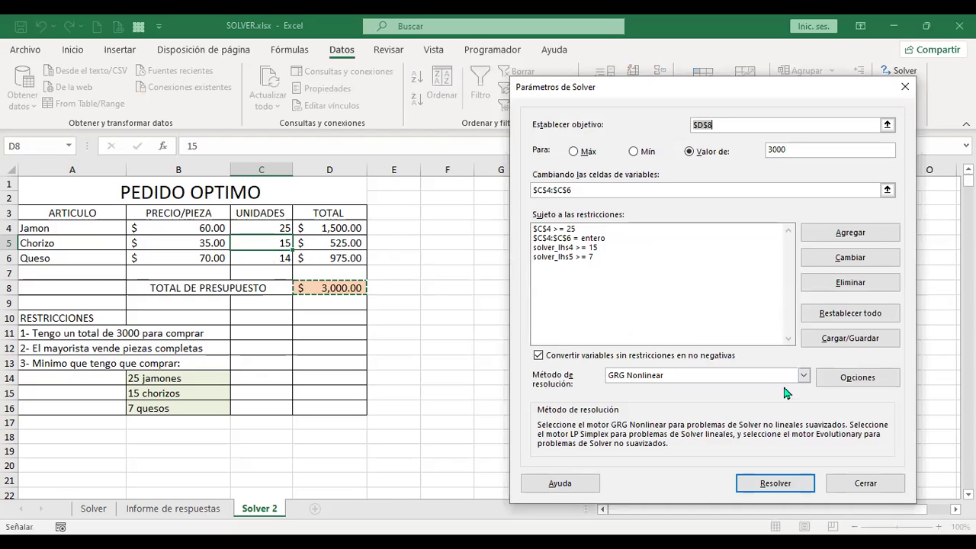
- Solve the order model with the integer constraint, keep the Solver solution and check the units in C4:C6
{"action": "left_click", "coordinate": [784, 488]}
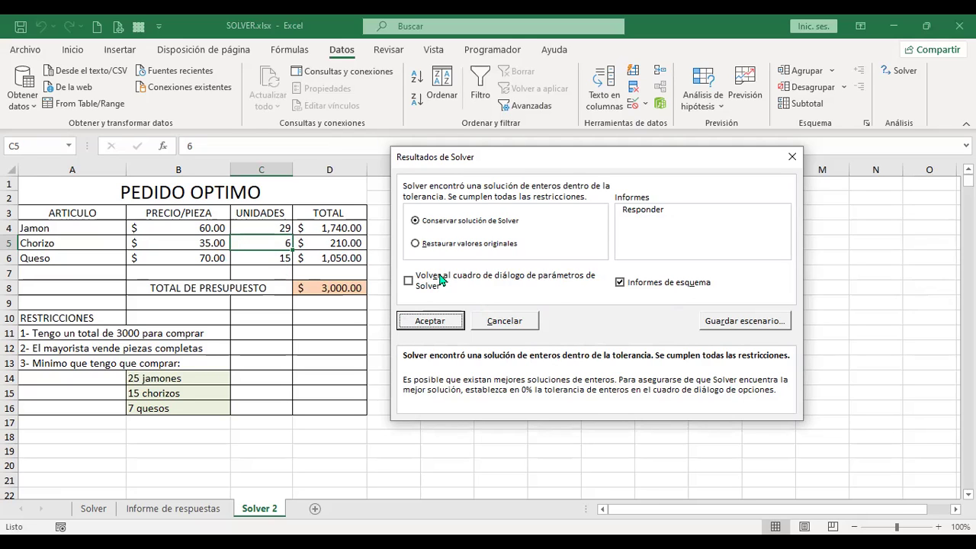
{"action": "left_click", "coordinate": [430, 321]}
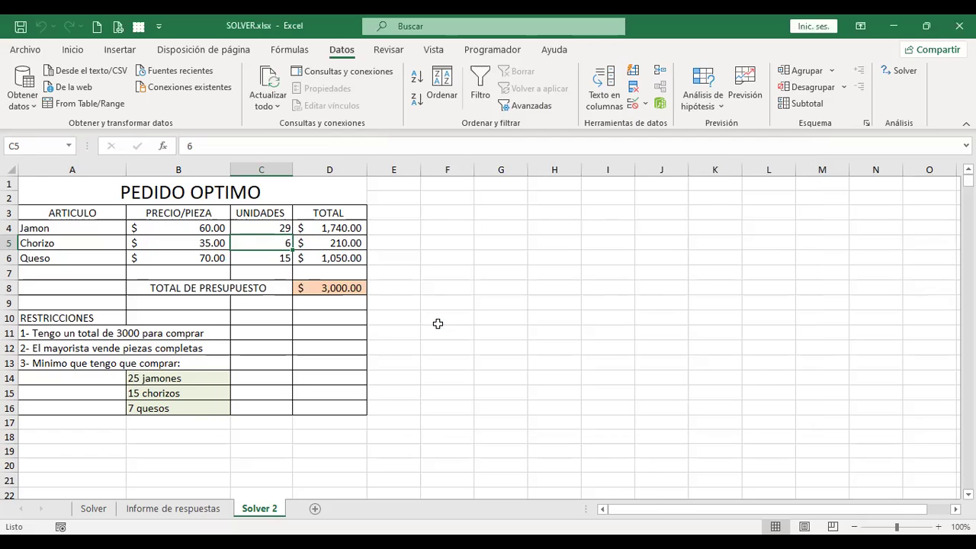
{"action": "left_click", "coordinate": [429, 246]}
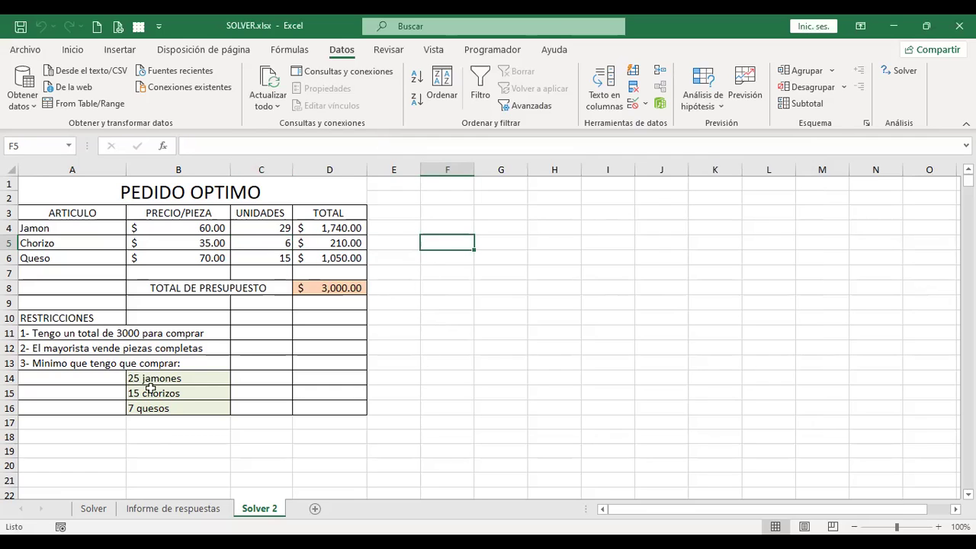
{"action": "left_click_drag", "start_coordinate": [272, 229], "coordinate": [264, 272]}
{"action": "left_click", "coordinate": [401, 241]}
{"action": "left_click", "coordinate": [272, 229]}
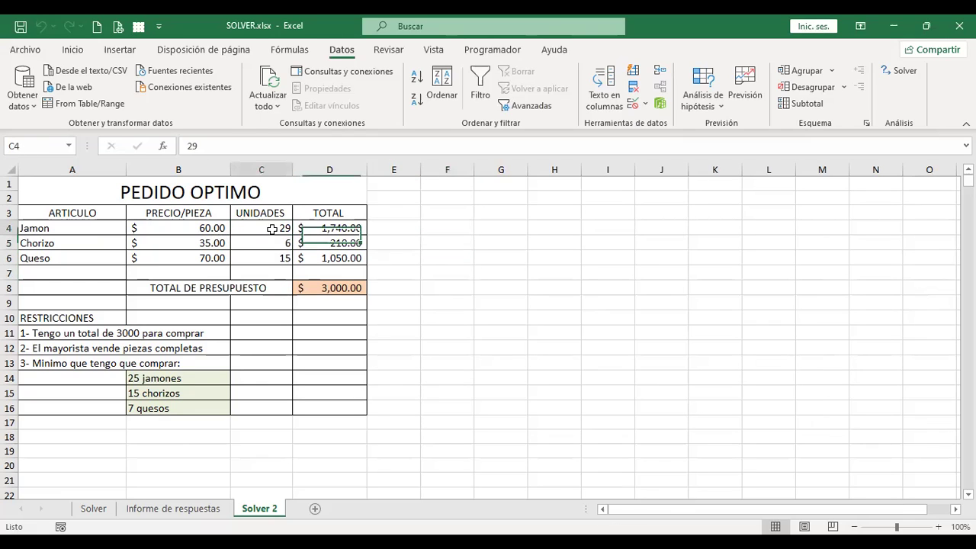
- Rerun Solver on the order model with the same parameters and keep its solution
{"action": "left_click", "coordinate": [900, 71]}
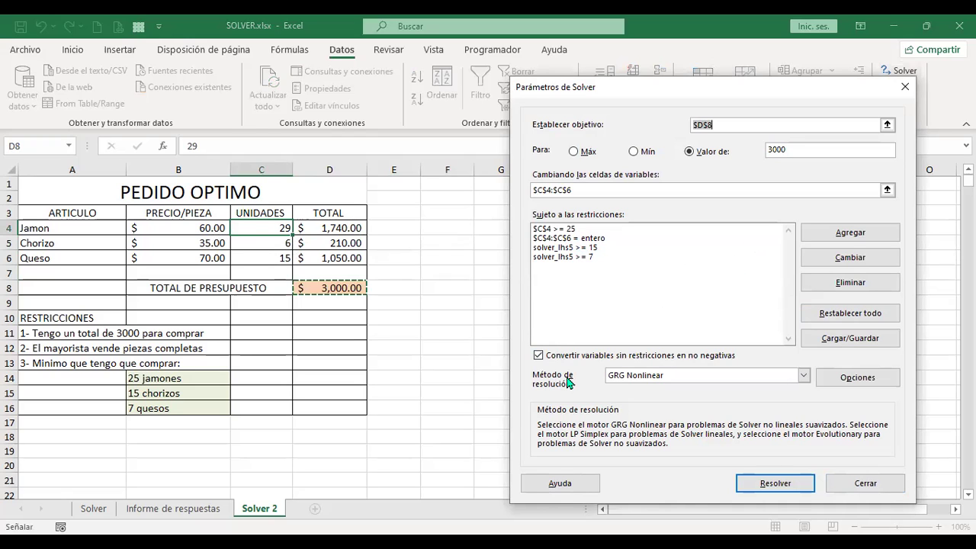
{"action": "left_click", "coordinate": [766, 484]}
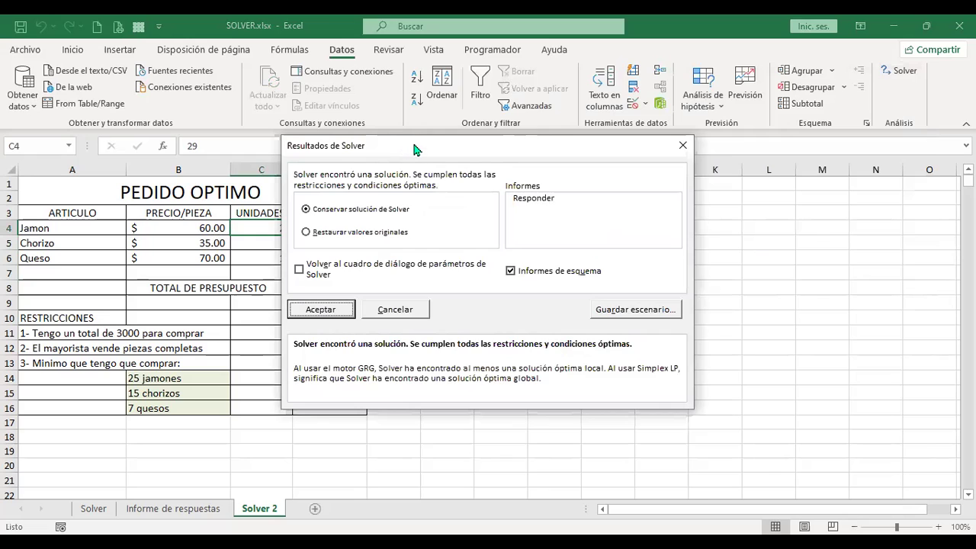
{"action": "left_click_drag", "start_coordinate": [414, 150], "coordinate": [546, 165]}
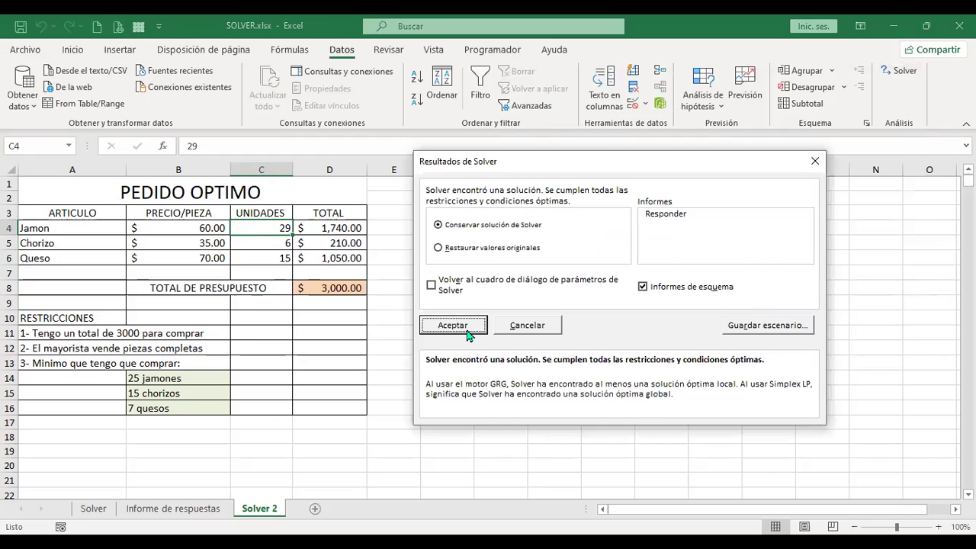
{"action": "left_click", "coordinate": [460, 325]}
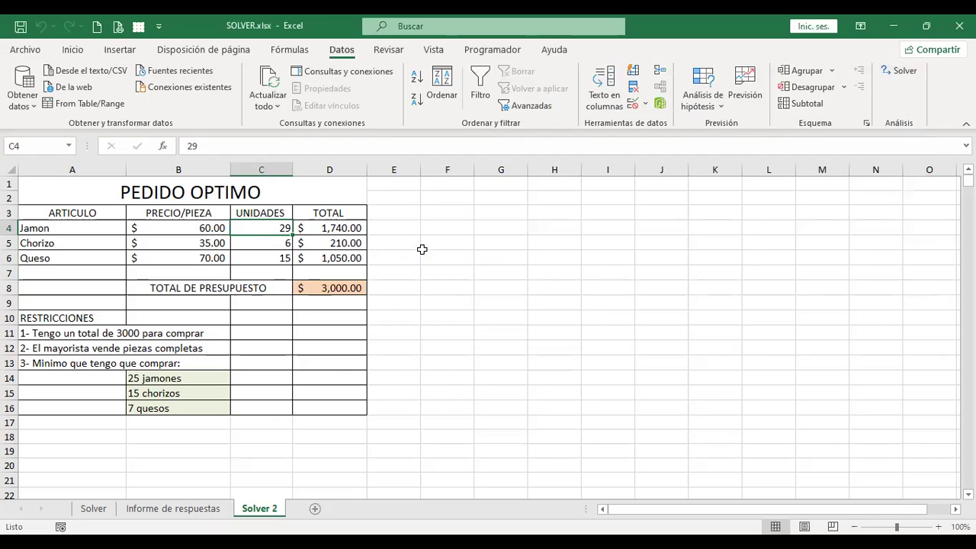
{"action": "left_click", "coordinate": [465, 244]}
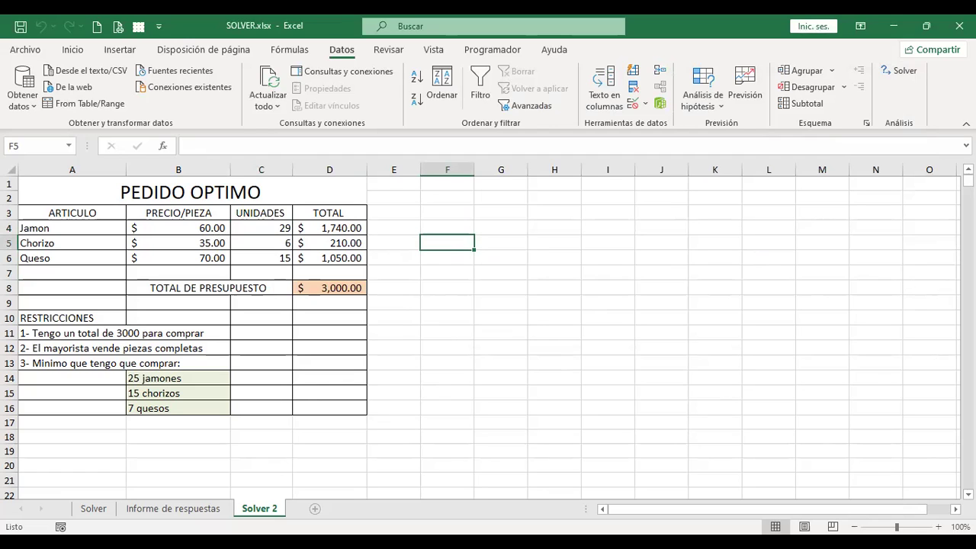
- Add a new worksheet after Solver 2 and set the font size of all its cells to 14
{"action": "left_click", "coordinate": [314, 508]}
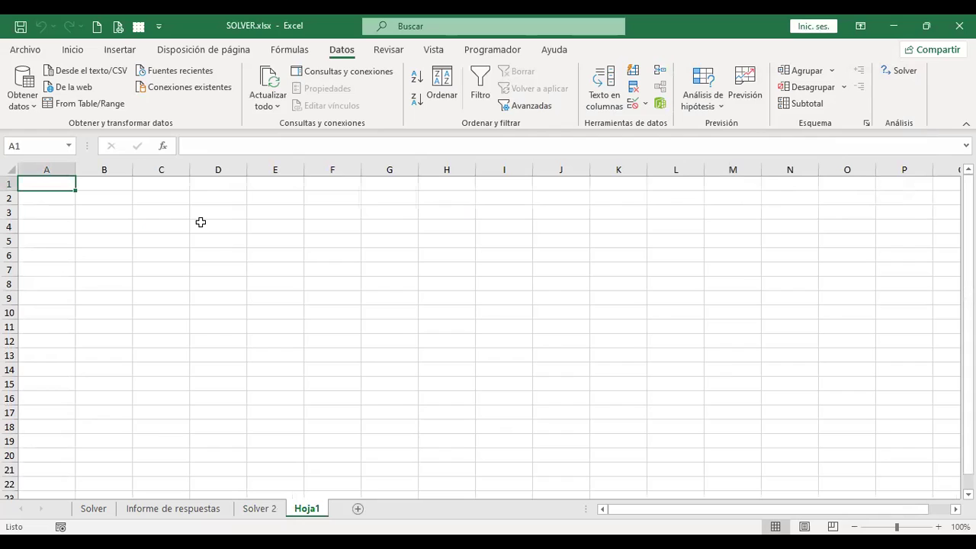
{"action": "left_click", "coordinate": [9, 169]}
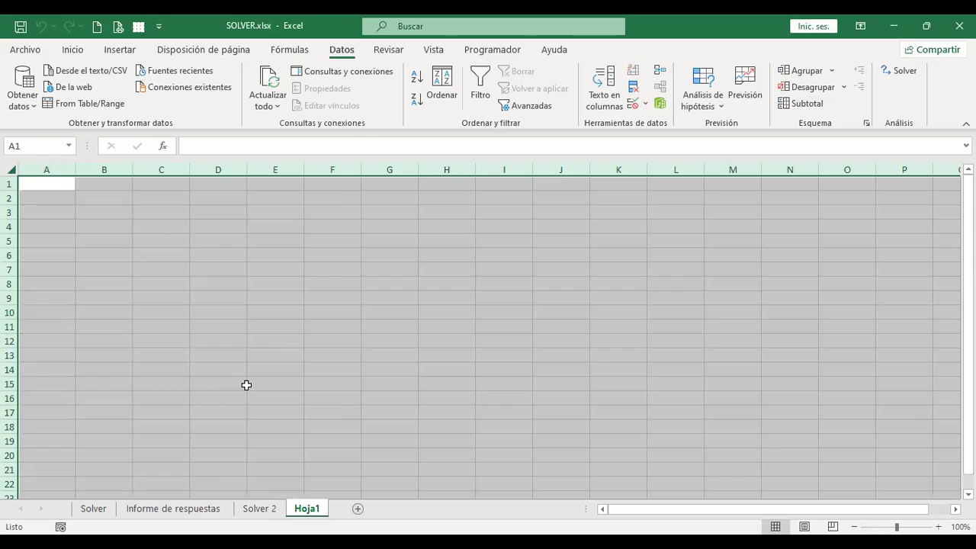
{"action": "scroll", "coordinate": [246, 385], "scroll_direction": "up", "scroll_amount": 2, "text": "ctrl"}
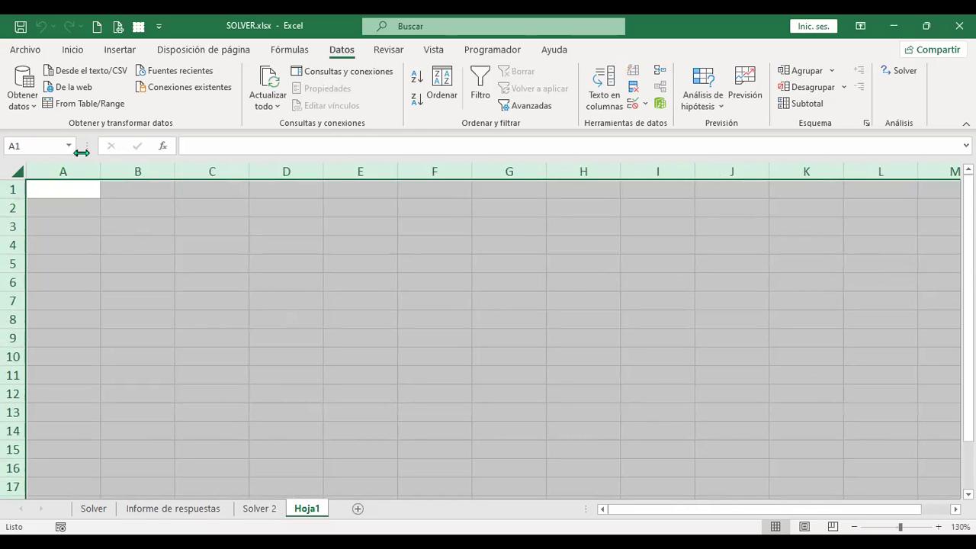
{"action": "left_click", "coordinate": [75, 51]}
{"action": "left_click", "coordinate": [203, 76]}
{"action": "left_click", "coordinate": [203, 76]}
{"action": "left_click", "coordinate": [68, 201]}
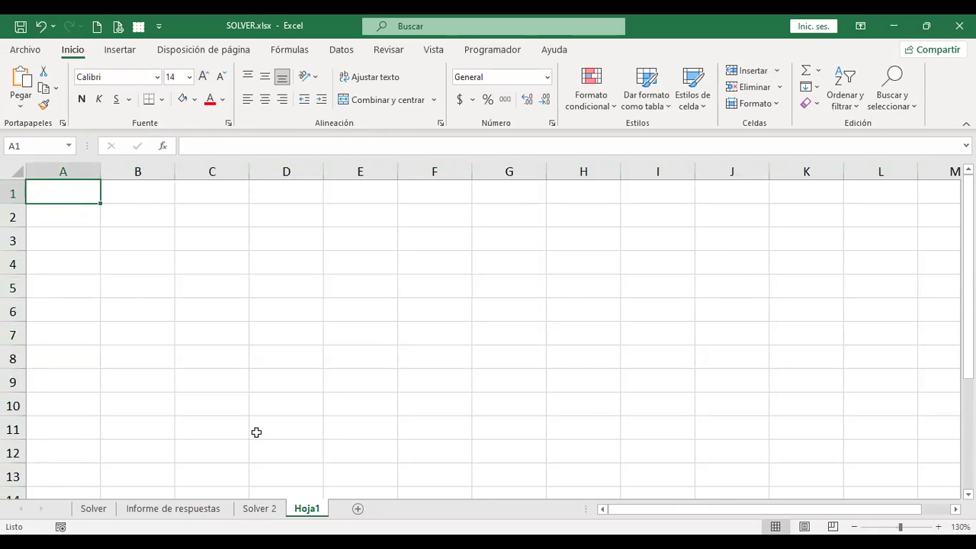
- Consult the pizza sales model on the Solver sheet and enter "Mano de obra" in A1 of Hoja1
{"action": "left_click", "coordinate": [93, 508]}
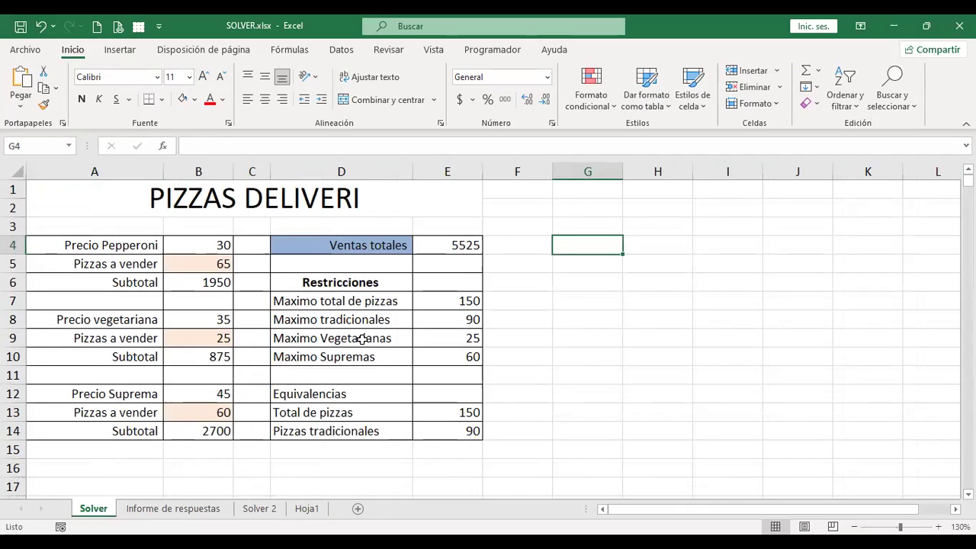
{"action": "left_click", "coordinate": [308, 509]}
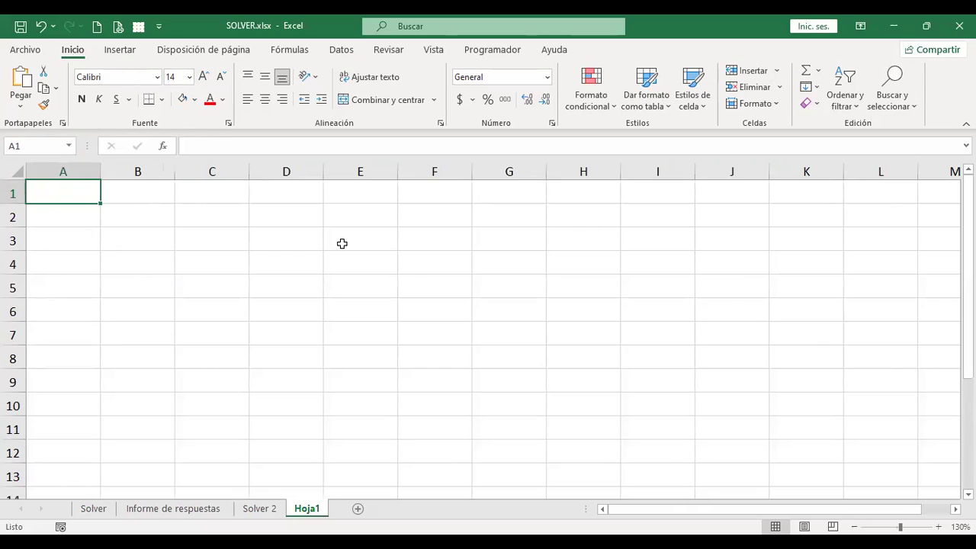
{"action": "type", "text": "Mano de obra"}
{"action": "key", "text": "Return"}
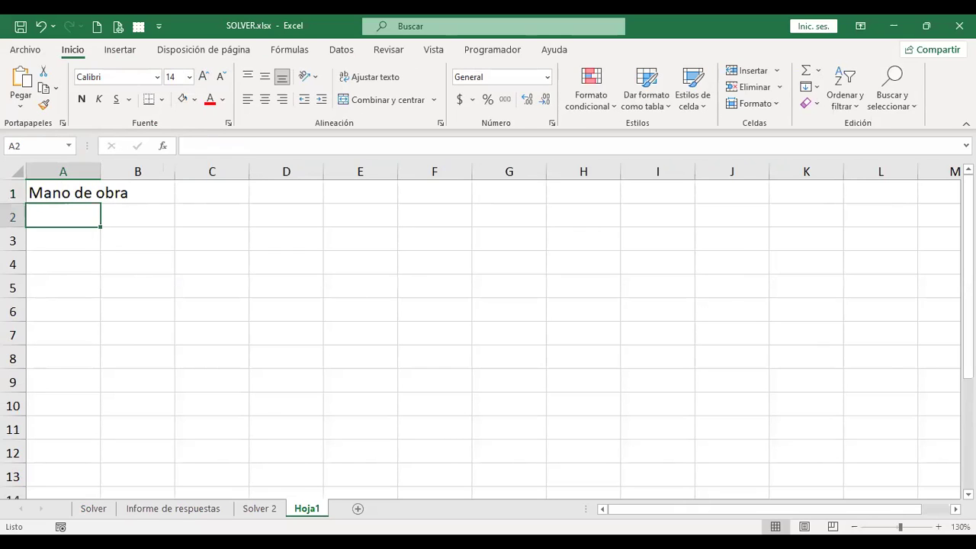
- Fit column A of Hoja1 to the width of its text, consulting the pizza model on the Solver sheet
{"action": "left_click", "coordinate": [105, 511]}
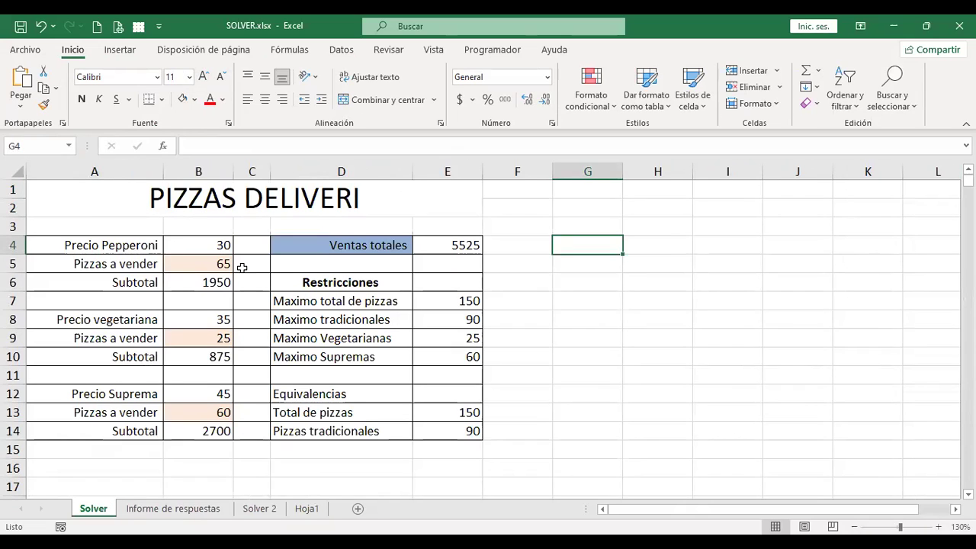
{"action": "left_click", "coordinate": [309, 509]}
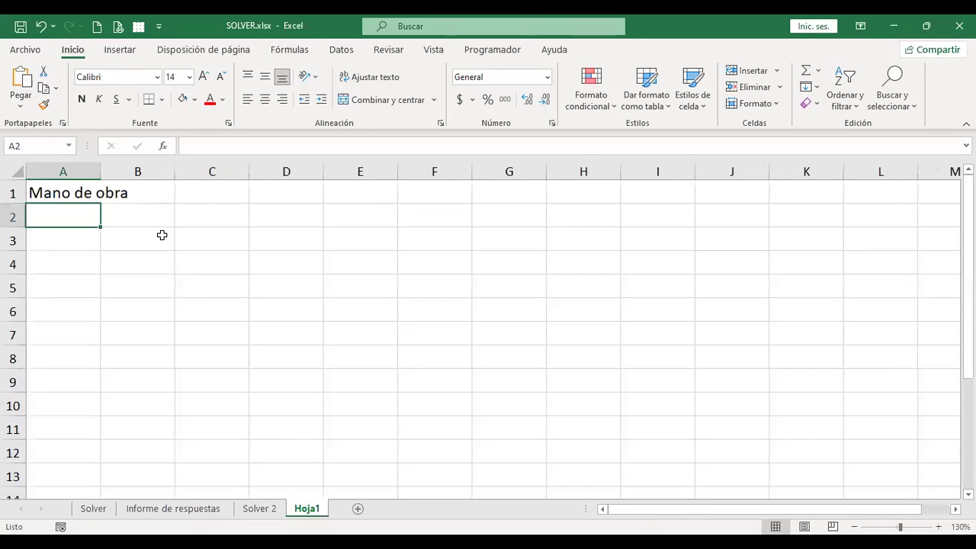
{"action": "double_click", "coordinate": [99, 174]}
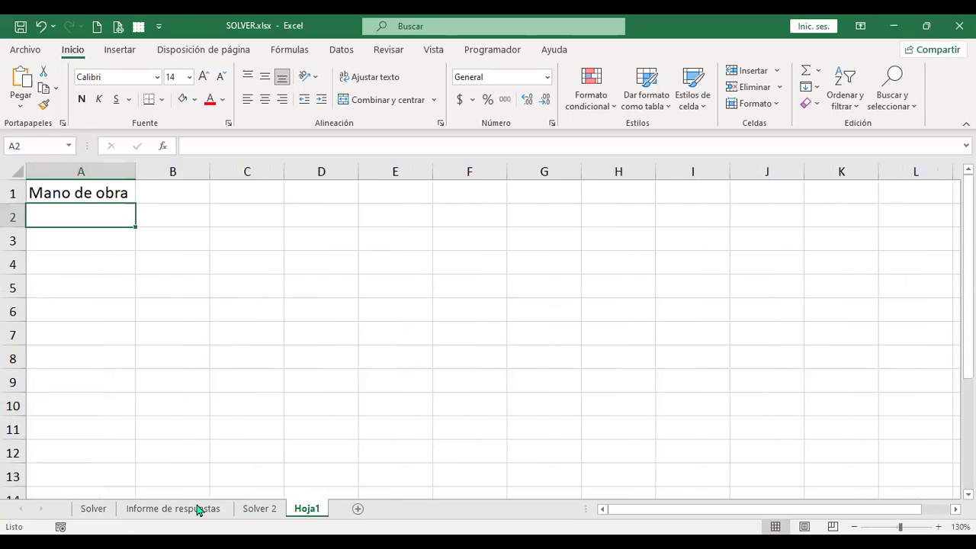
{"action": "left_click", "coordinate": [93, 511]}
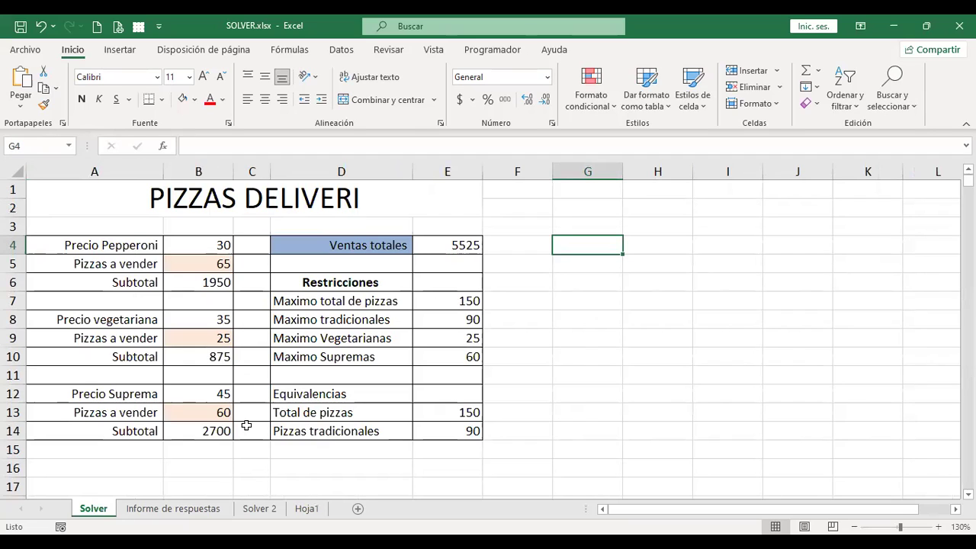
{"action": "left_click", "coordinate": [306, 511]}
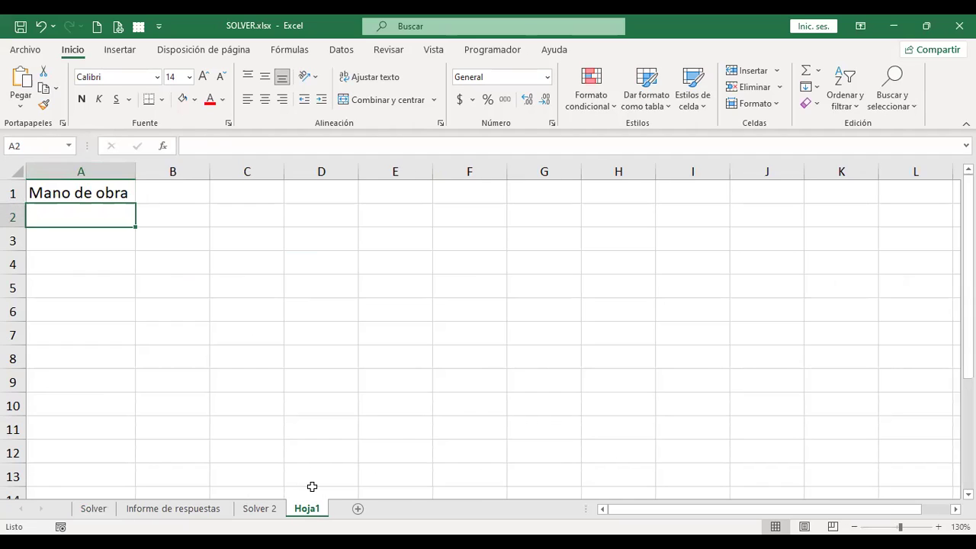
- Enter "Materia prima" in A2 and "Precio unitario" in A3 of Hoja1, consulting the Solver 2 and Solver sheets in between
{"action": "type", "text": "Materia prima"}
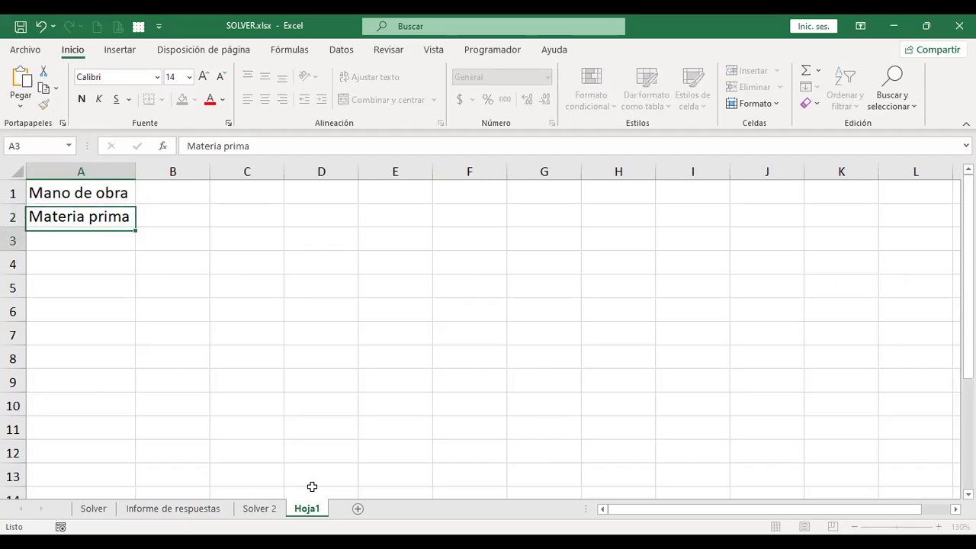
{"action": "key", "text": "Return"}
{"action": "left_click", "coordinate": [260, 509]}
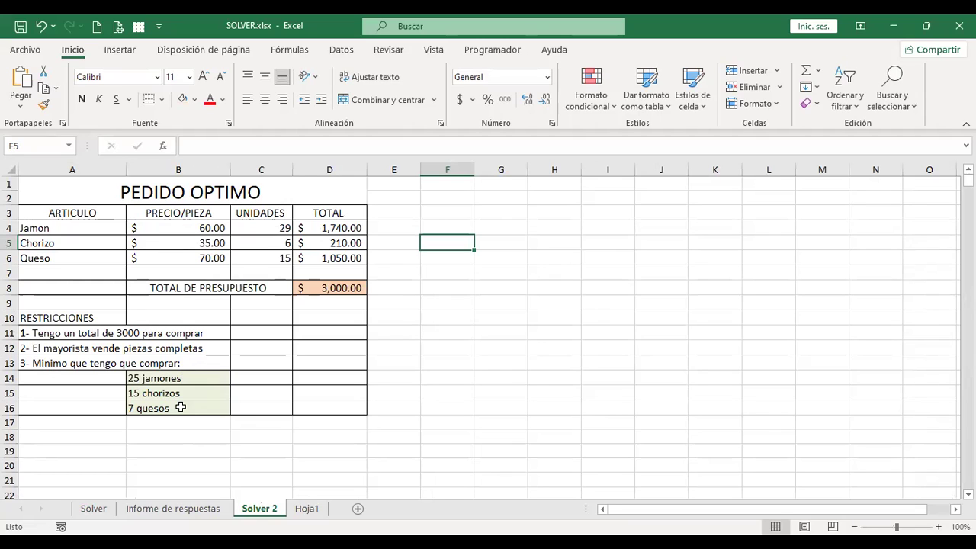
{"action": "left_click", "coordinate": [95, 509]}
{"action": "left_click", "coordinate": [308, 509]}
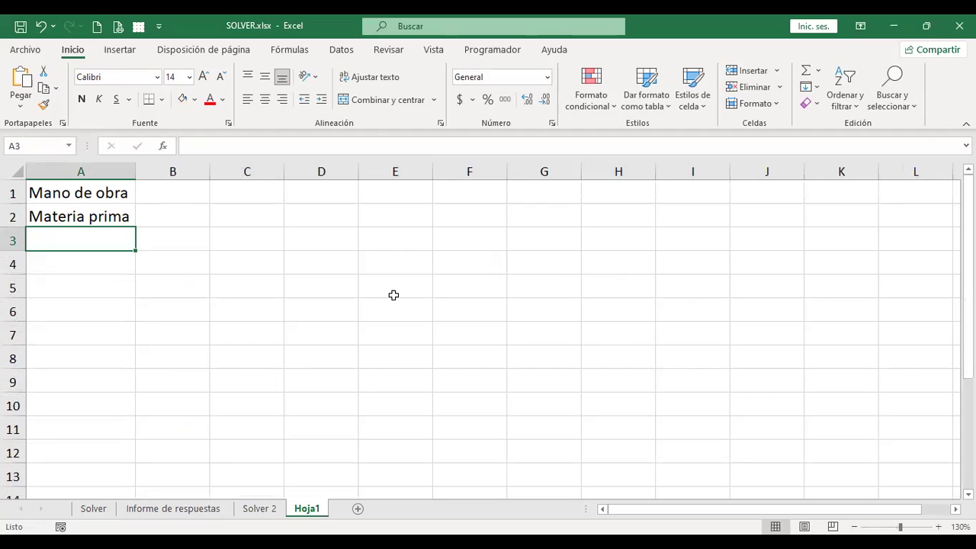
{"action": "type", "text": "Preci"}
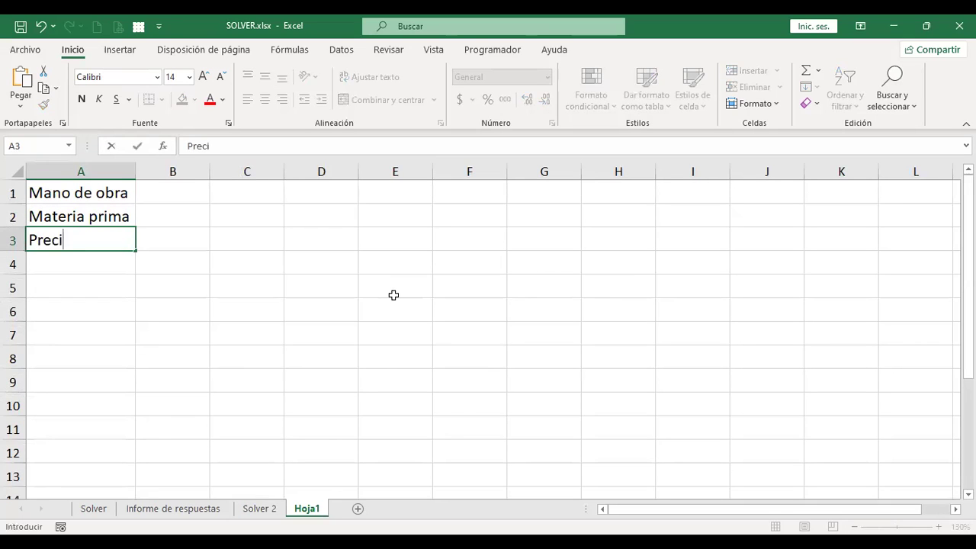
{"action": "type", "text": "o unitario"}
{"action": "key", "text": "Return"}
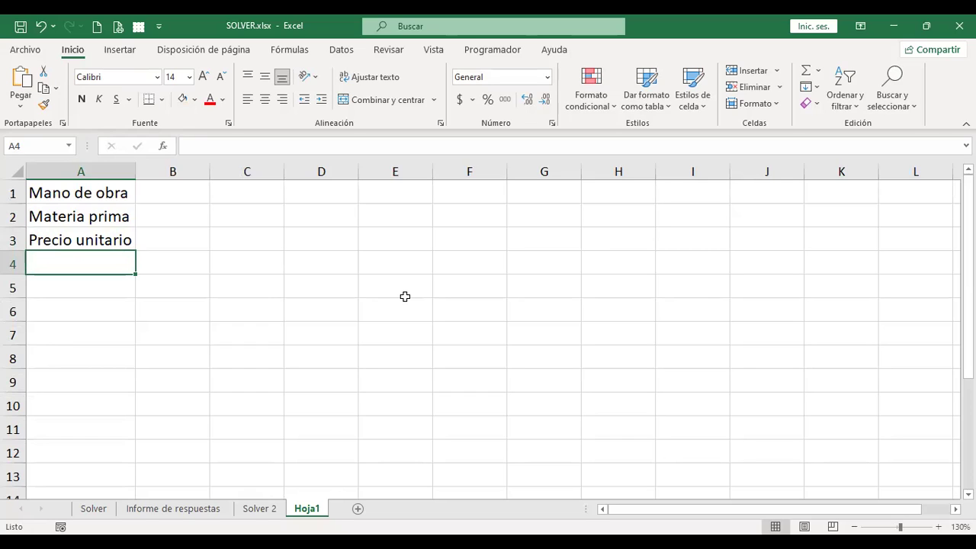
- Enter "Costos variables" in A4 and fit the width of column A to its text
{"action": "type", "text": "Cos"}
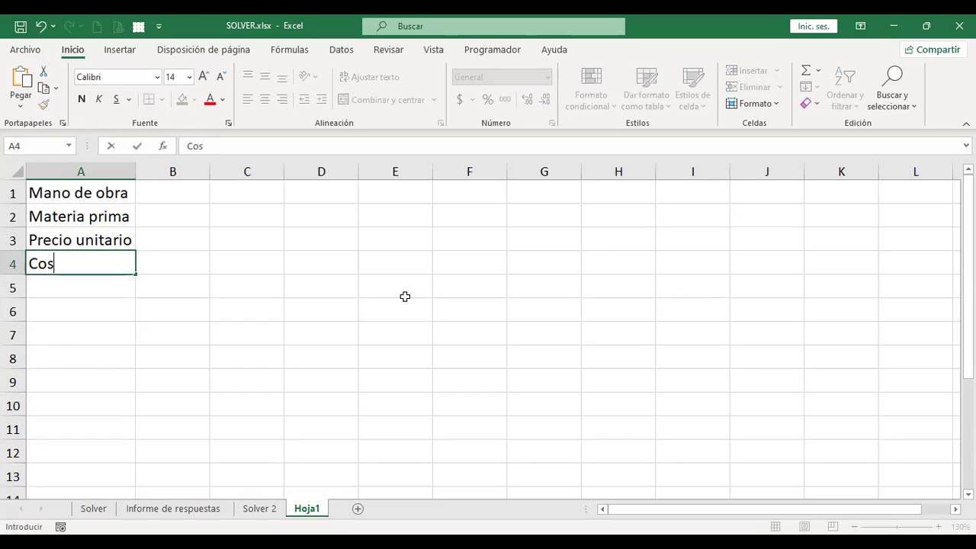
{"action": "type", "text": "tos variables"}
{"action": "key", "text": "Return"}
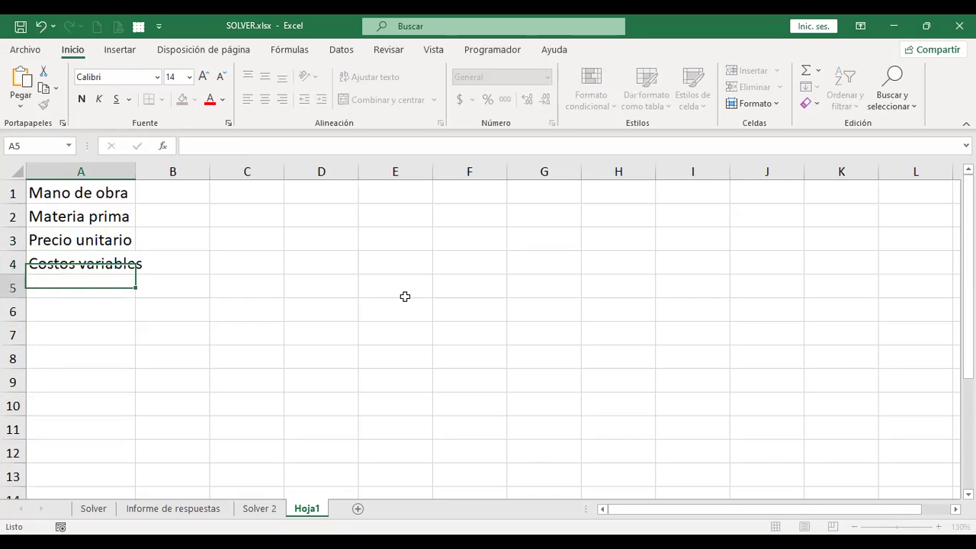
{"action": "double_click", "coordinate": [135, 171]}
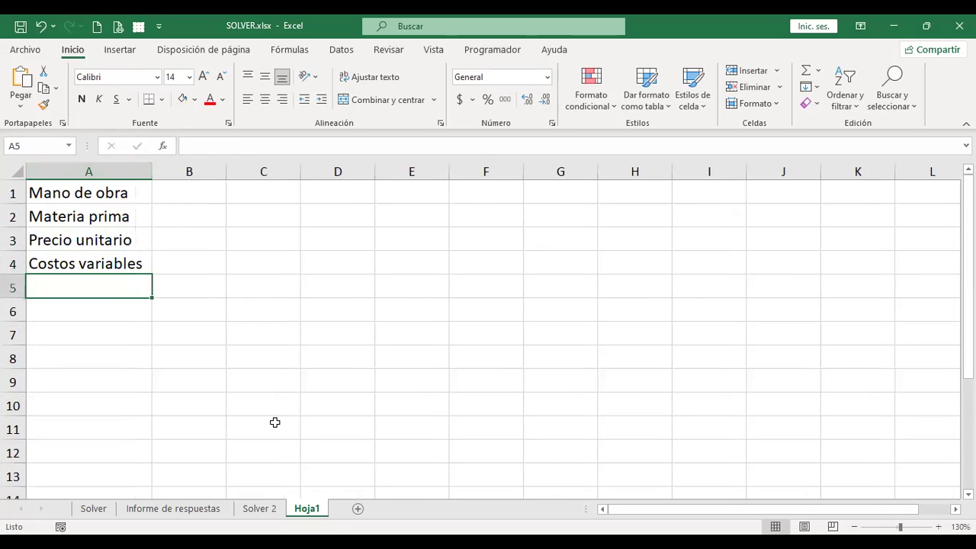
- Consult the piece prices on the Solver 2 sheet and enter "Demanda" in A5 and "Beneficio" in A6 of Hoja1
{"action": "left_click", "coordinate": [252, 512]}
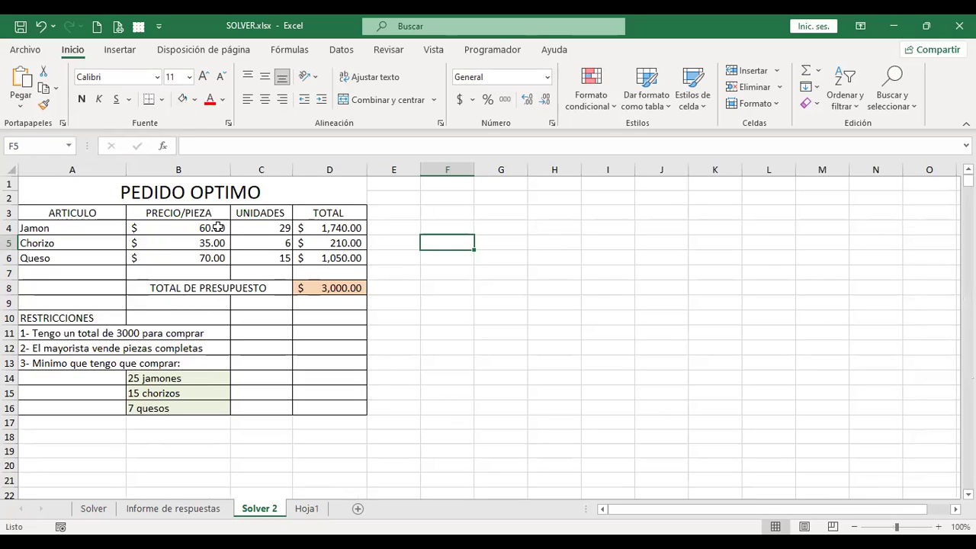
{"action": "left_click_drag", "start_coordinate": [206, 227], "coordinate": [208, 257]}
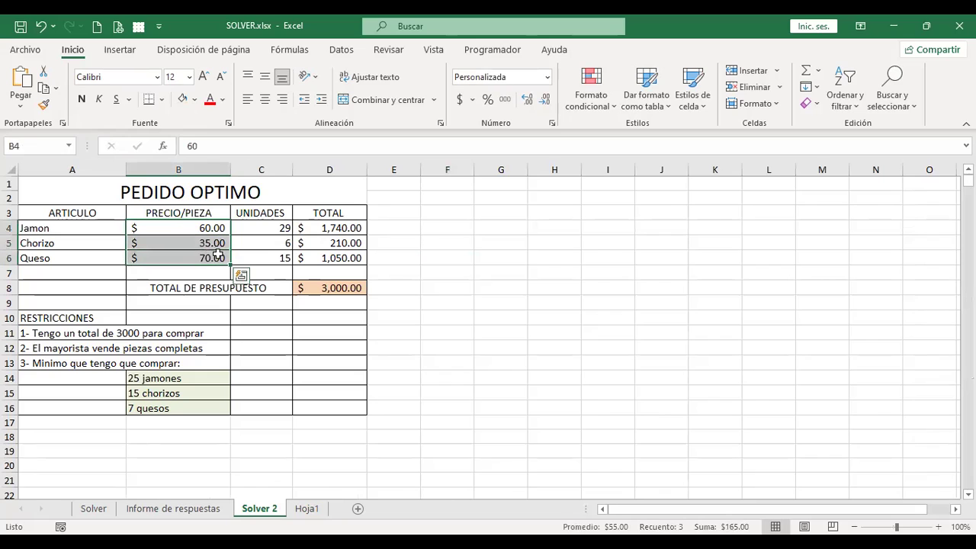
{"action": "left_click", "coordinate": [306, 509]}
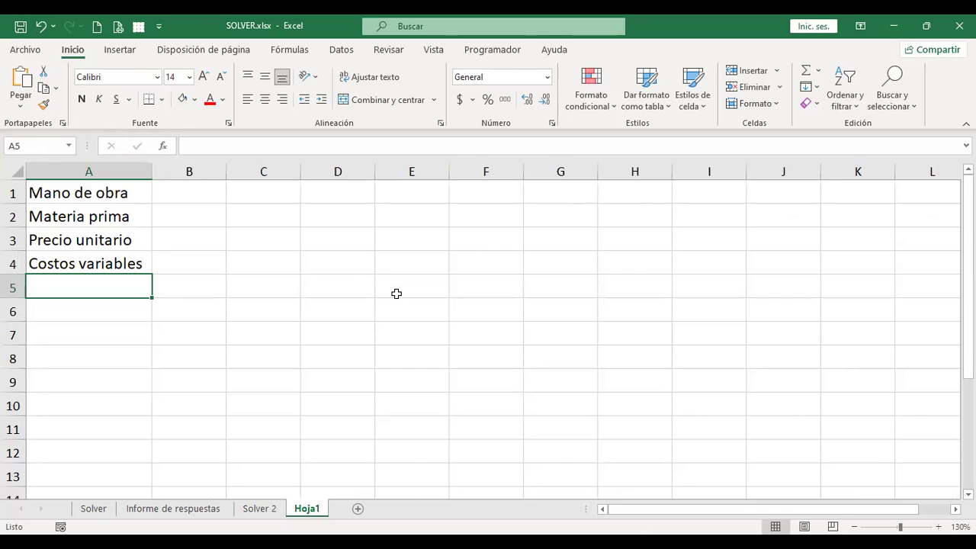
{"action": "type", "text": "Demanda"}
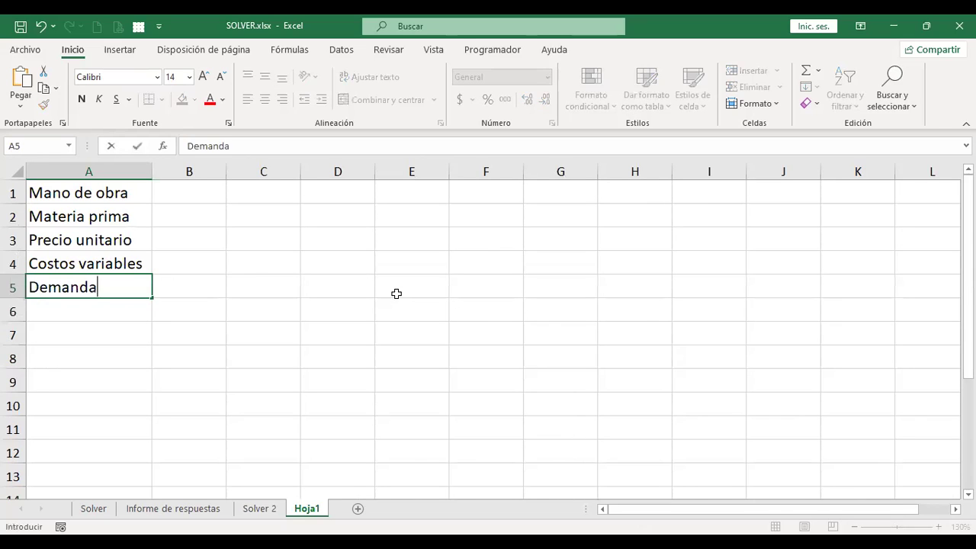
{"action": "key", "text": "Return"}
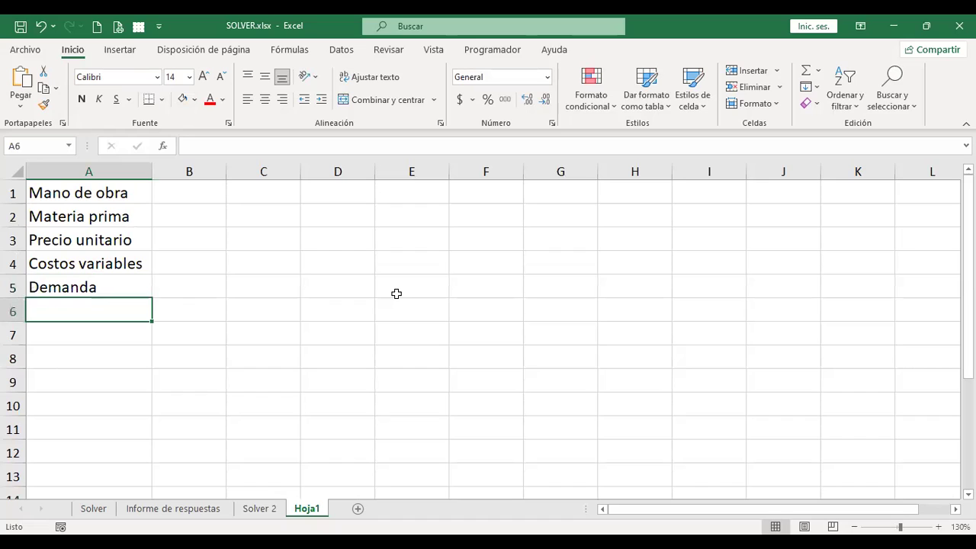
{"action": "type", "text": "Beneficio"}
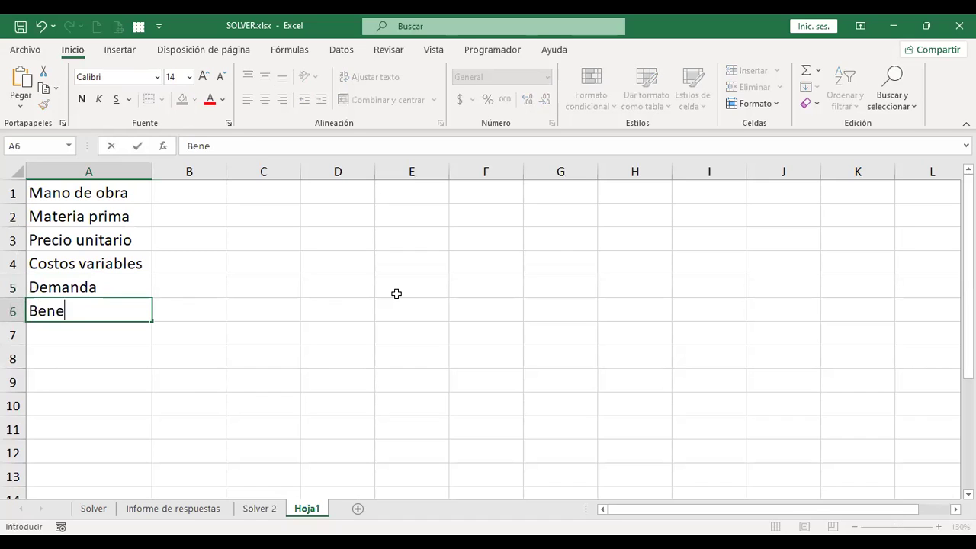
{"action": "key", "text": "Return"}
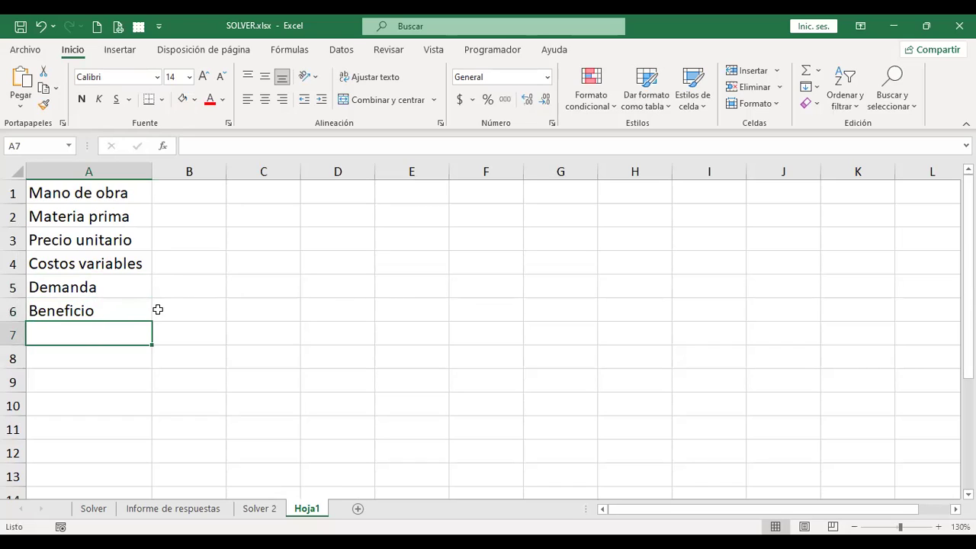
- Enter 450 as the Mano de obra value in B1
{"action": "left_click", "coordinate": [193, 310]}
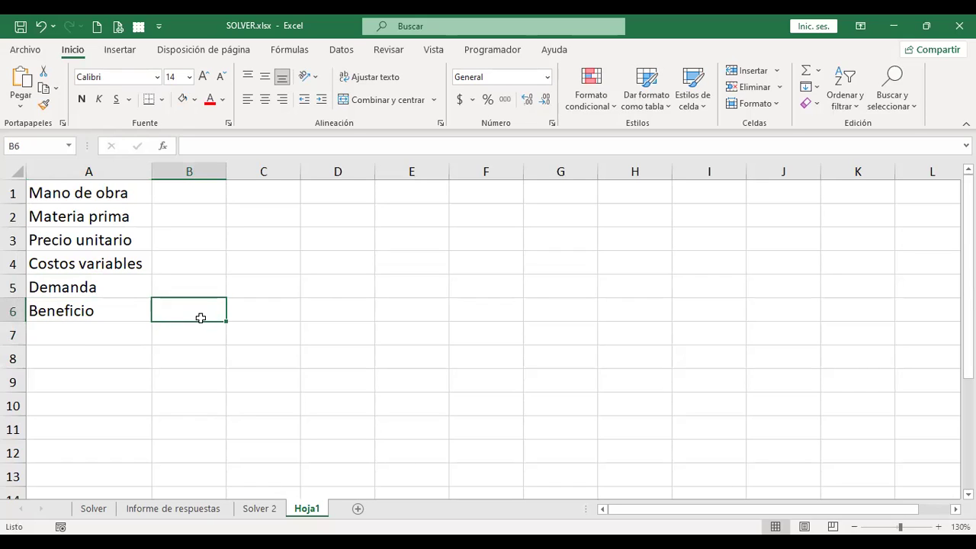
{"action": "left_click", "coordinate": [187, 188]}
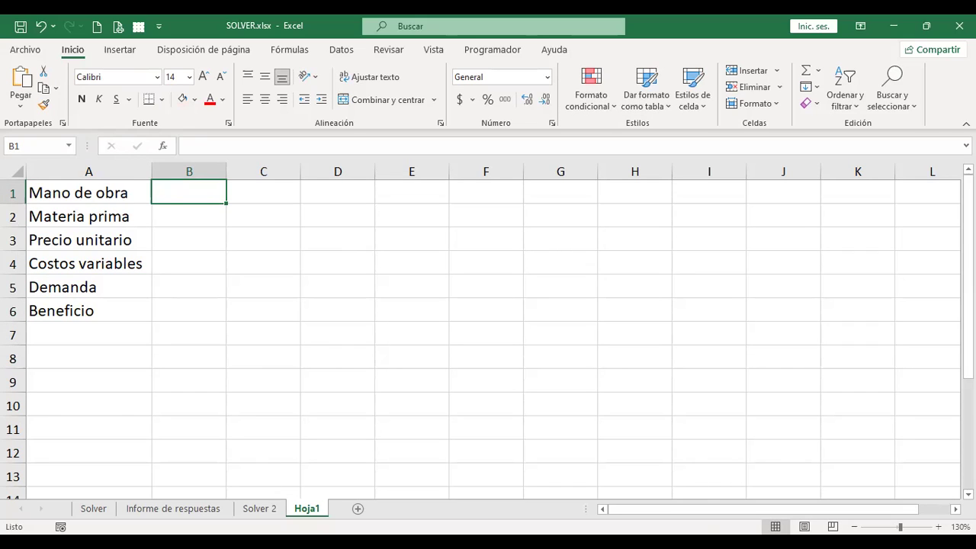
{"action": "type", "text": "450"}
{"action": "key", "text": "Return"}
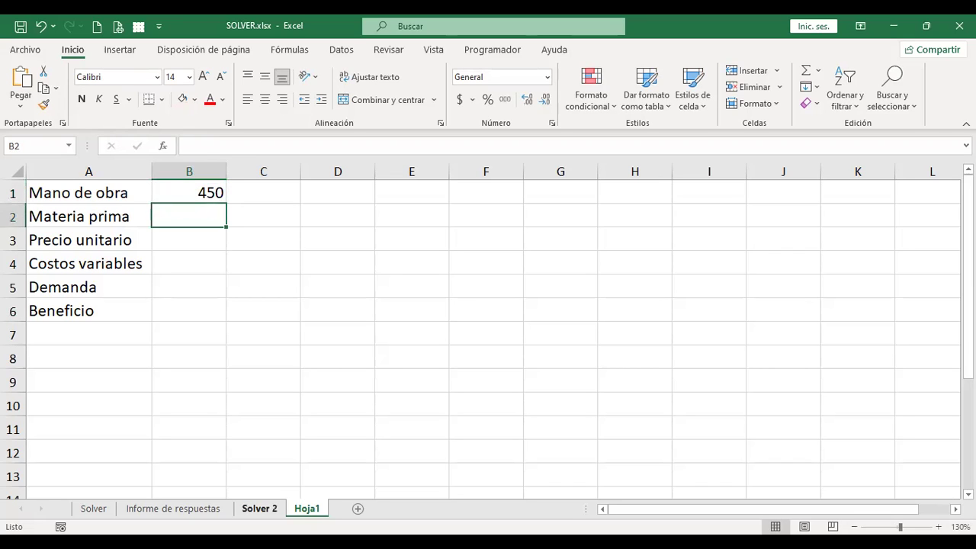
- Consult the budget total on the Solver 2 sheet and enter 6000 as the Materia prima value in B2 of Hoja1
{"action": "left_click", "coordinate": [260, 511]}
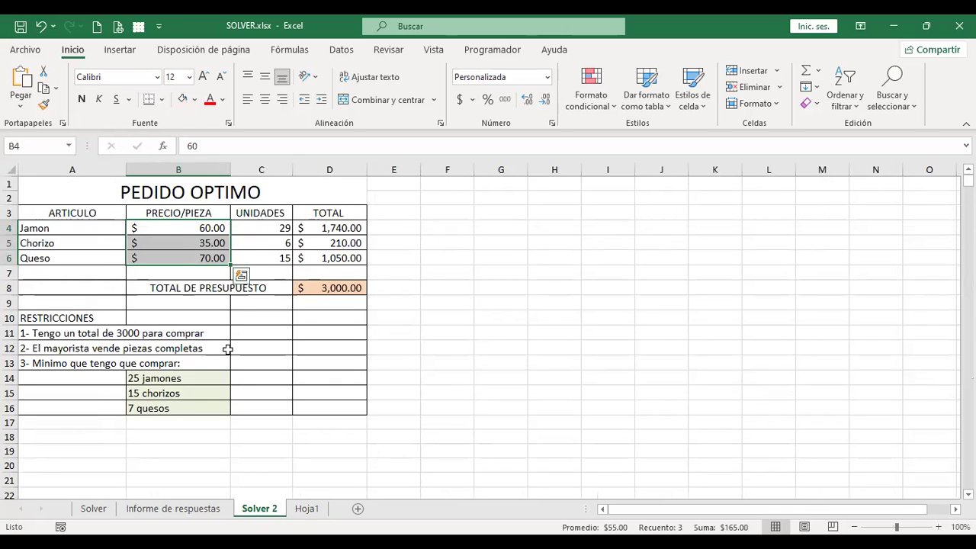
{"action": "left_click", "coordinate": [203, 292]}
{"action": "left_click", "coordinate": [357, 294]}
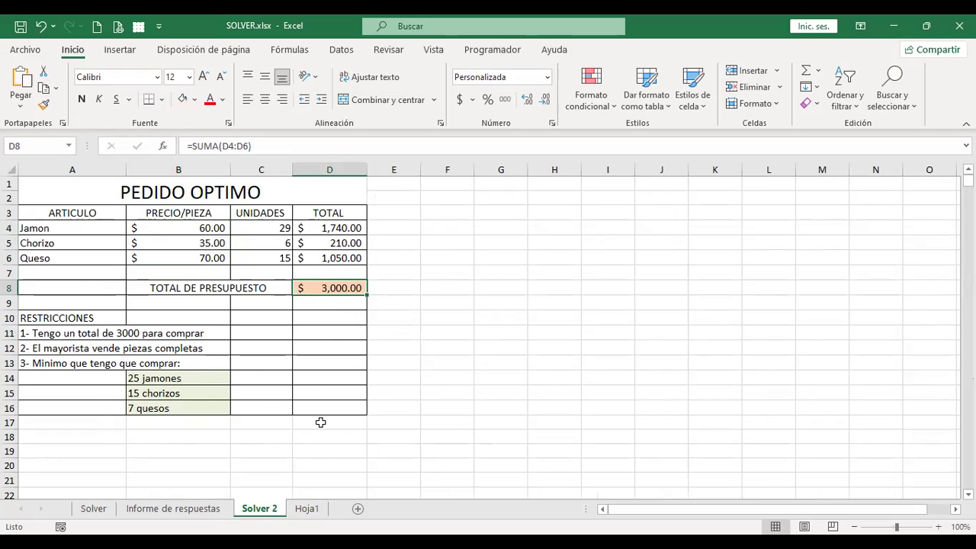
{"action": "left_click", "coordinate": [326, 511]}
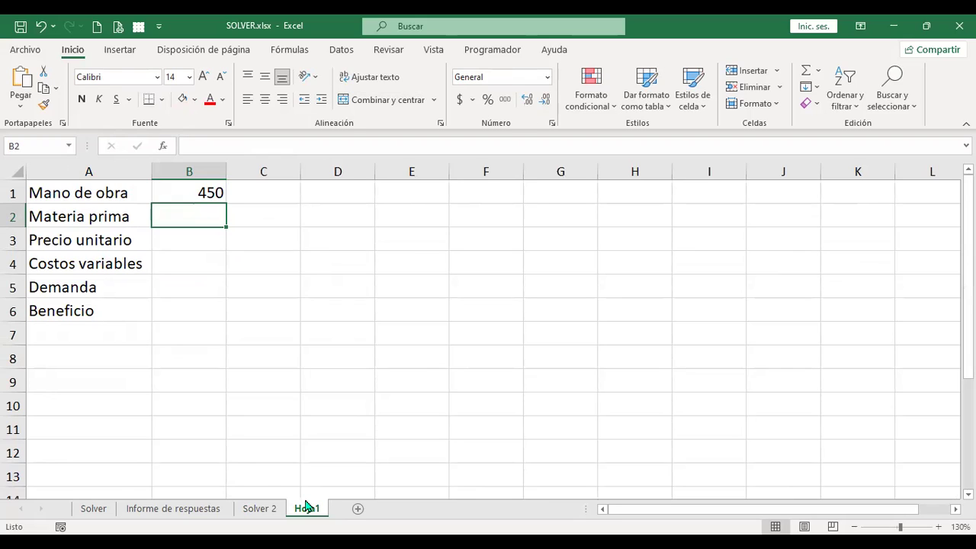
{"action": "type", "text": "6000"}
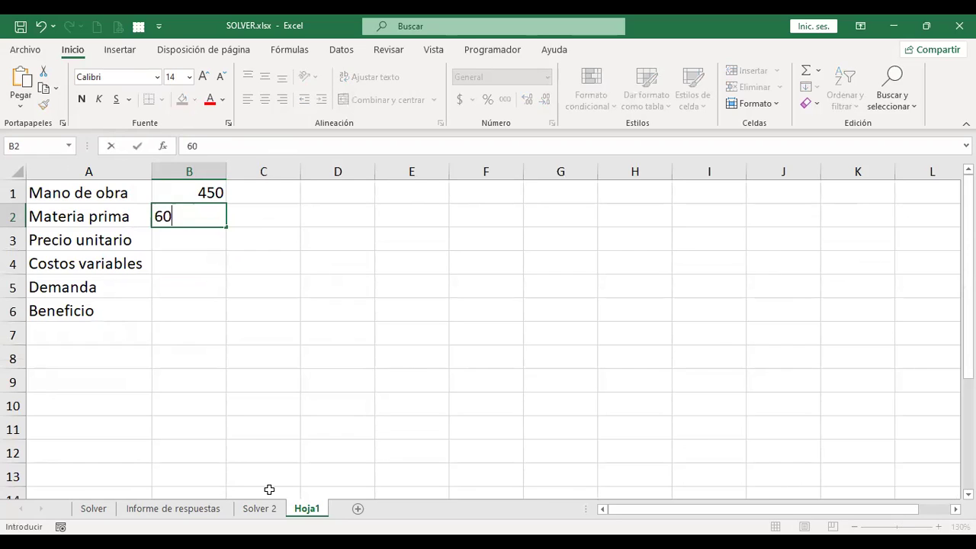
{"action": "key", "text": "Return"}
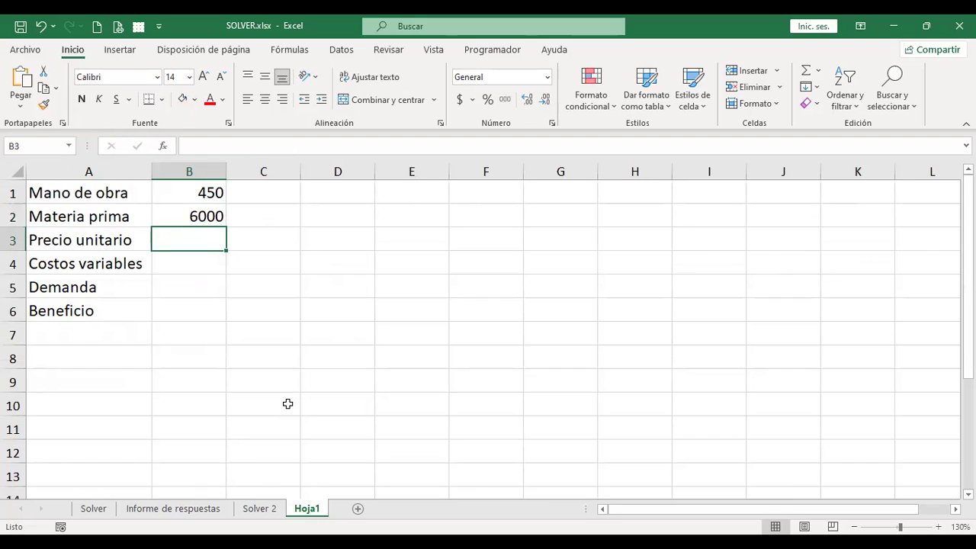
- Consult the pizza prices on the Solver sheet and enter 15 as the Precio unitario value in B3 of Hoja1
{"action": "left_click", "coordinate": [259, 511]}
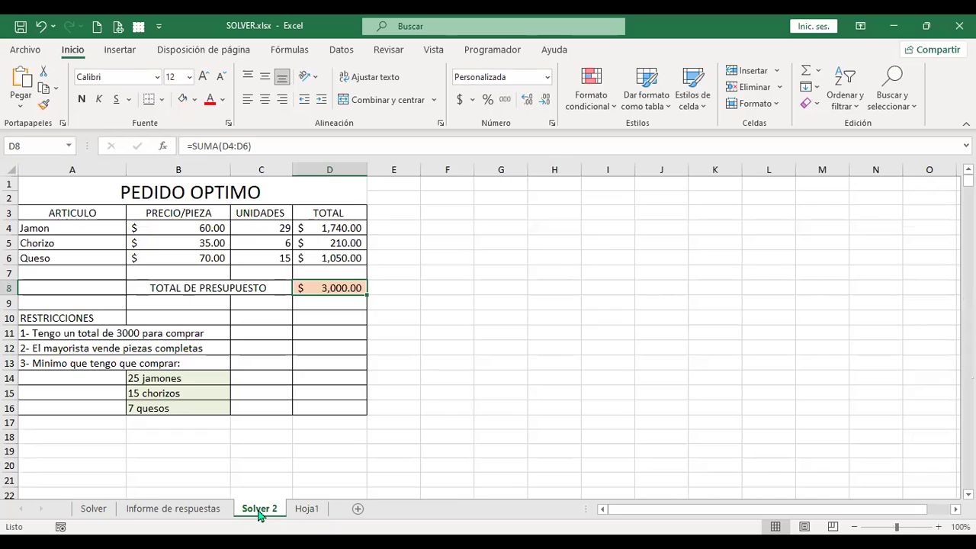
{"action": "left_click", "coordinate": [98, 511]}
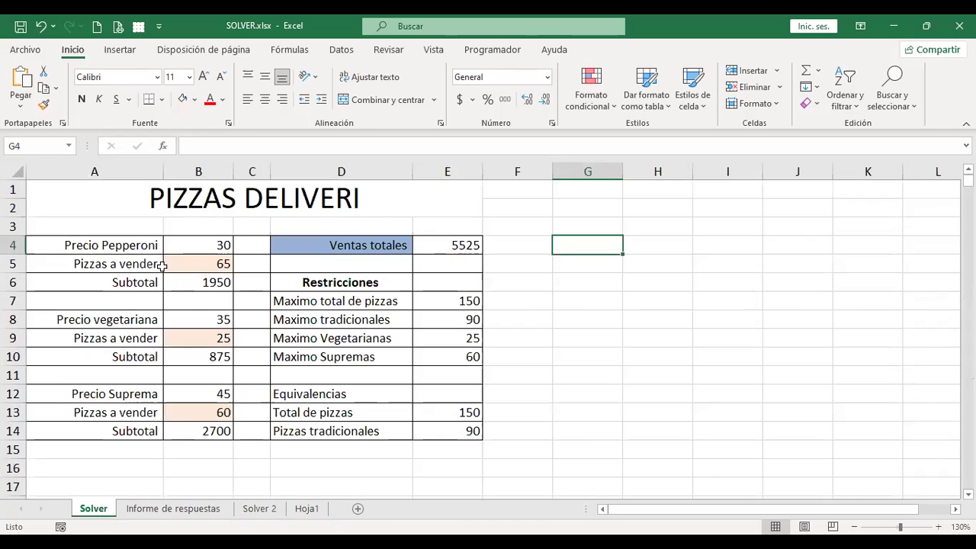
{"action": "left_click", "coordinate": [220, 249]}
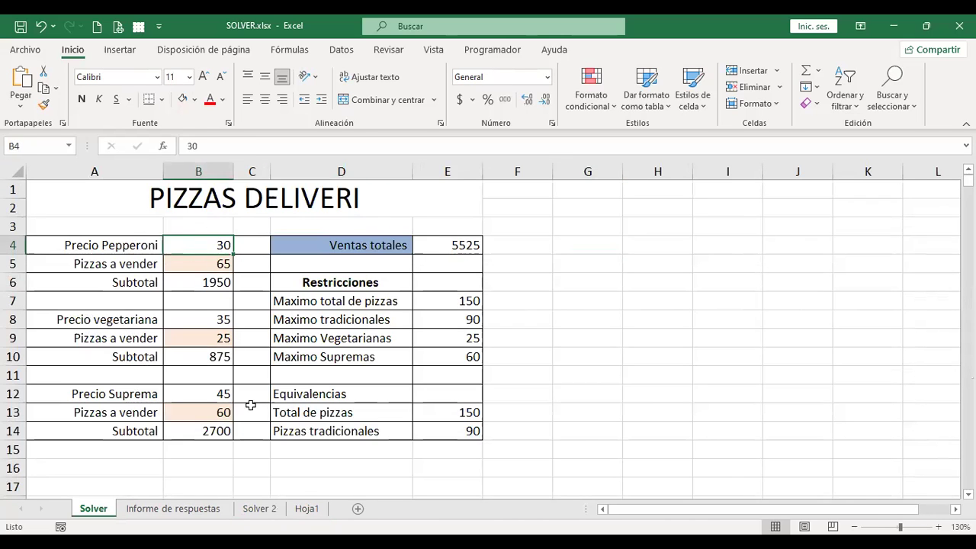
{"action": "left_click", "coordinate": [309, 511]}
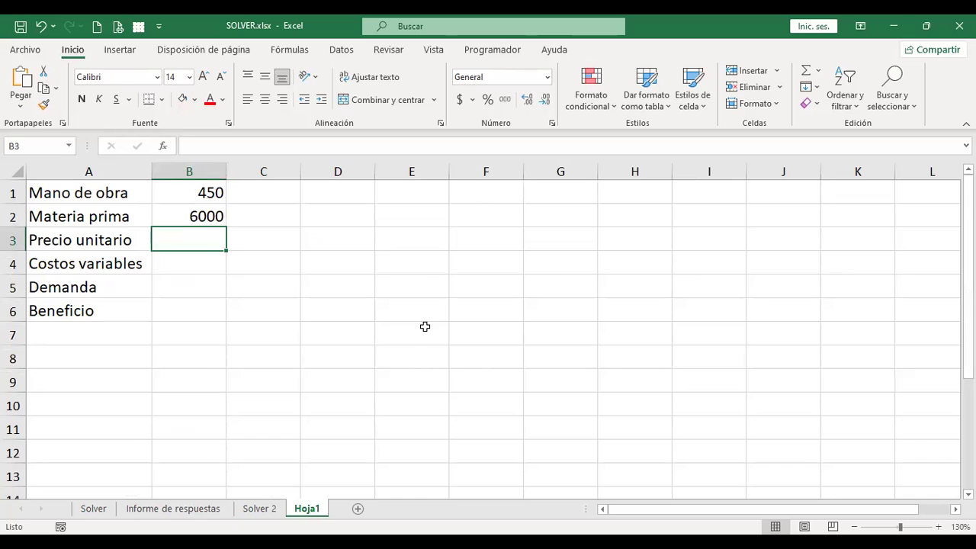
{"action": "left_click", "coordinate": [98, 508]}
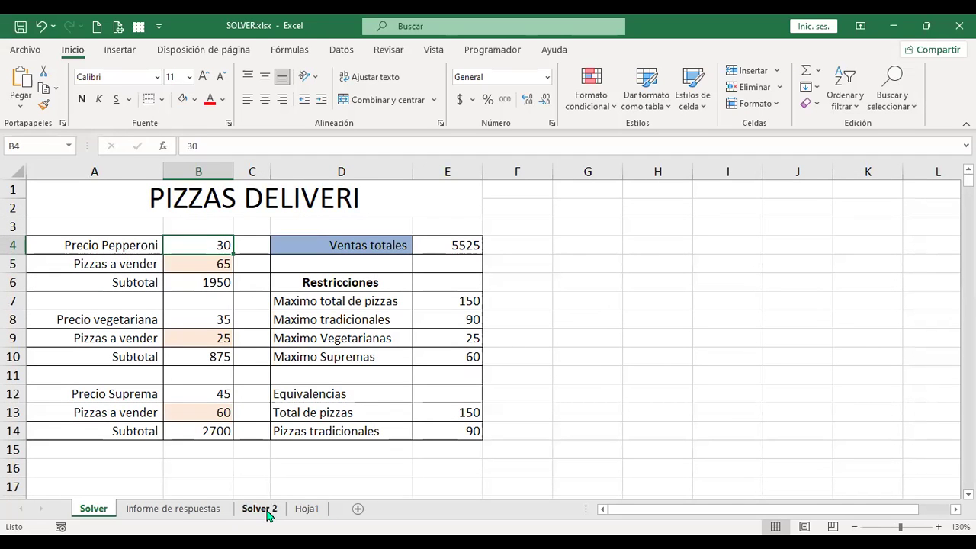
{"action": "left_click", "coordinate": [305, 512]}
{"action": "type", "text": "15"}
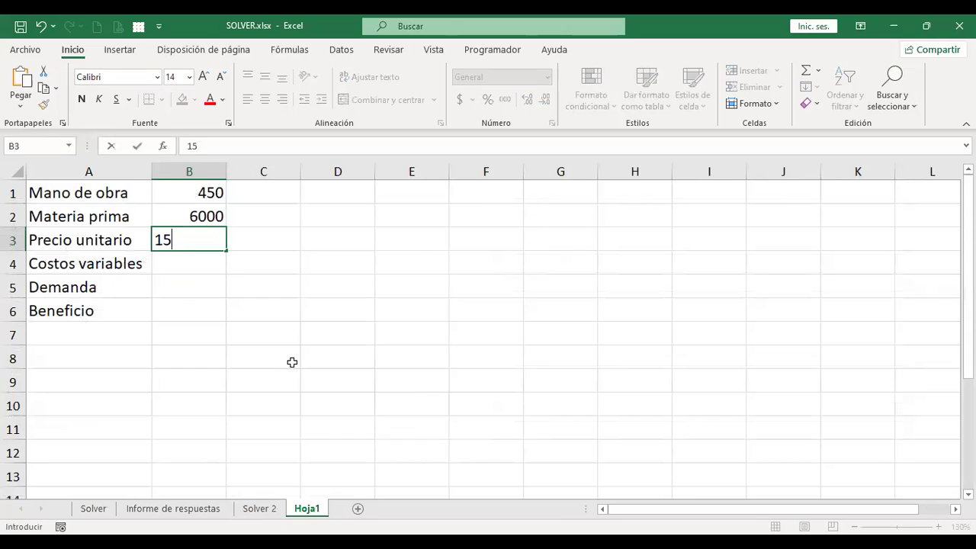
{"action": "key", "text": "Return"}
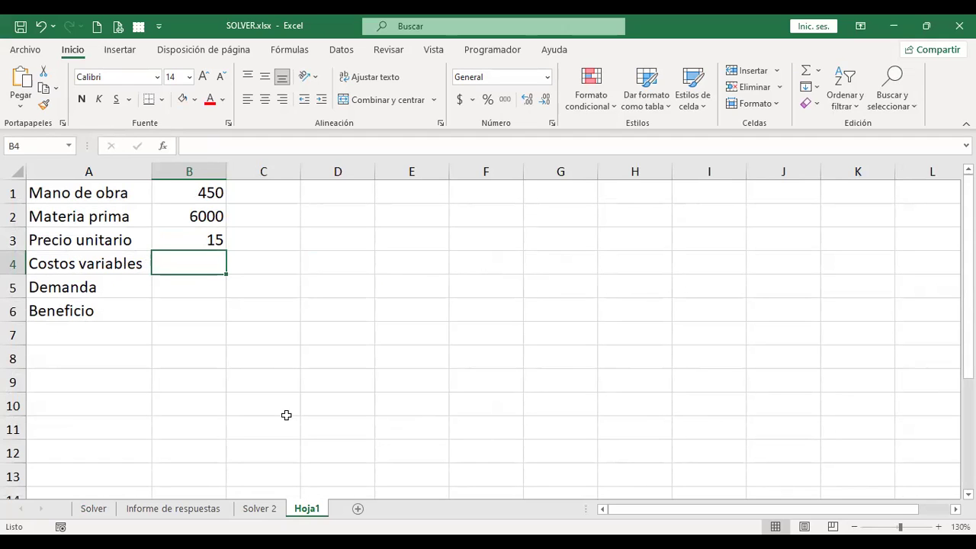
- Consult the order model on the Solver 2 sheet and enter 10 as the Costos variables value in B4 of Hoja1
{"action": "left_click", "coordinate": [260, 509]}
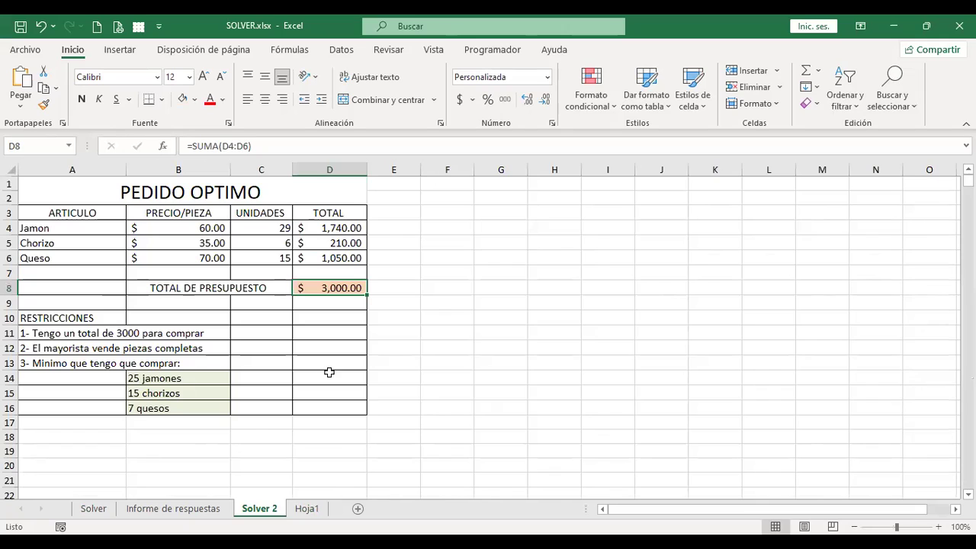
{"action": "left_click", "coordinate": [316, 513]}
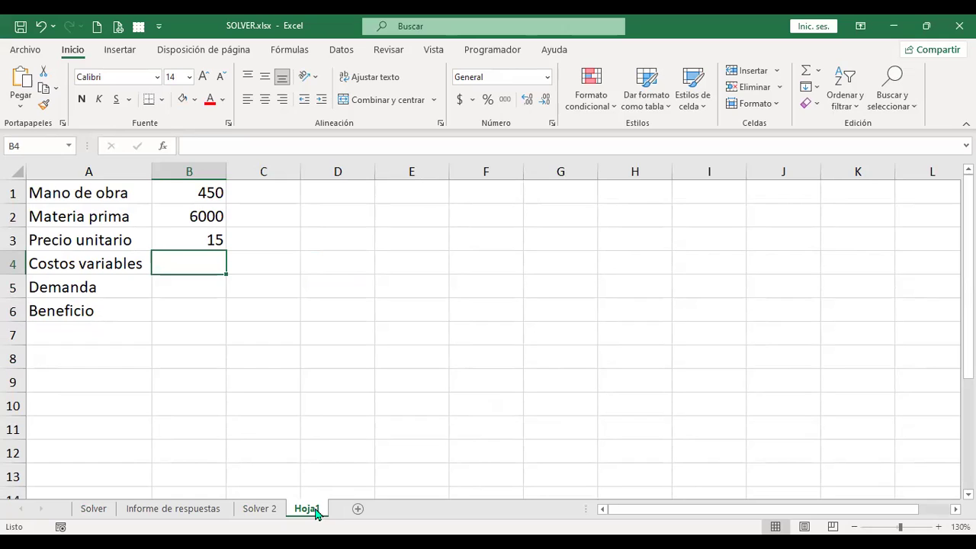
{"action": "type", "text": "10"}
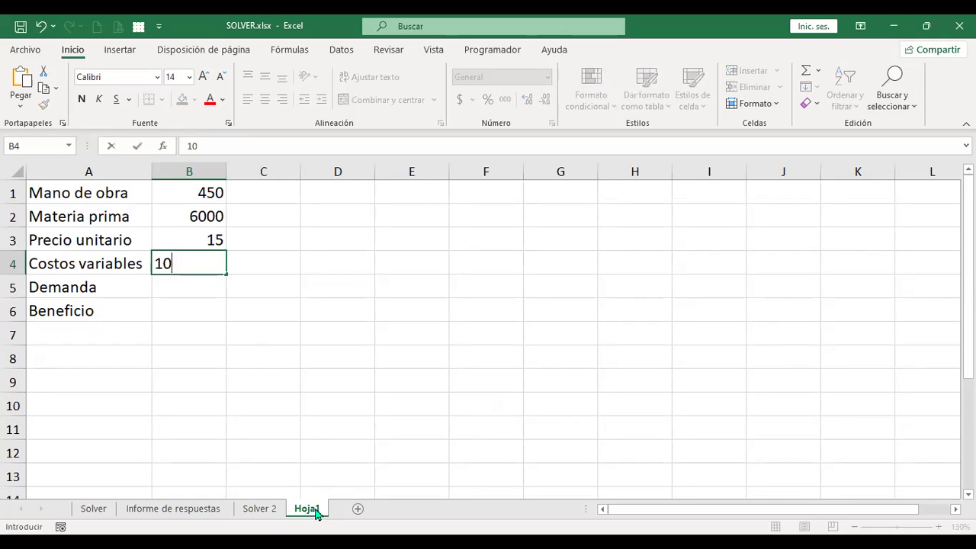
{"action": "key", "text": "Return"}
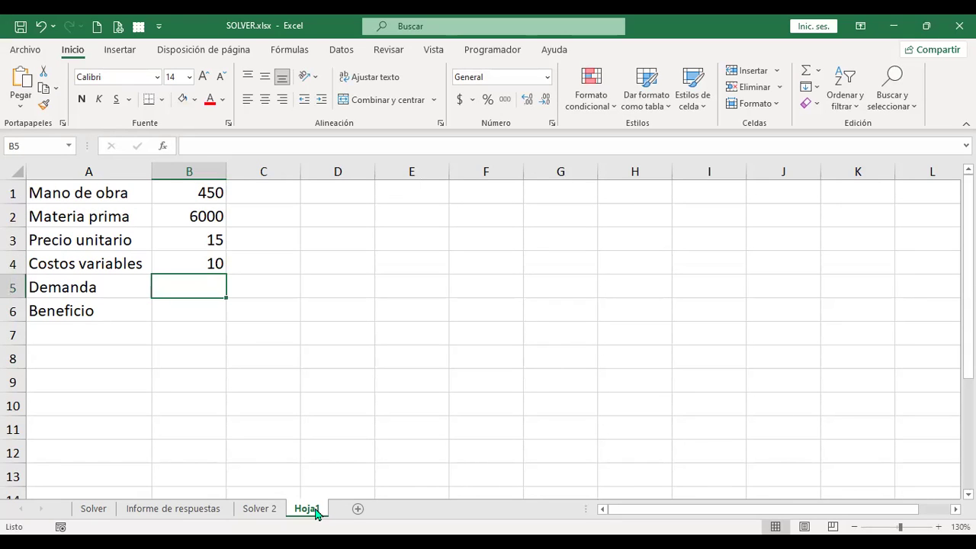
- Consult the maximum pizza limits on the Solver sheet and enter 300 as the Demanda value in B5 of Hoja1
{"action": "left_click", "coordinate": [95, 512]}
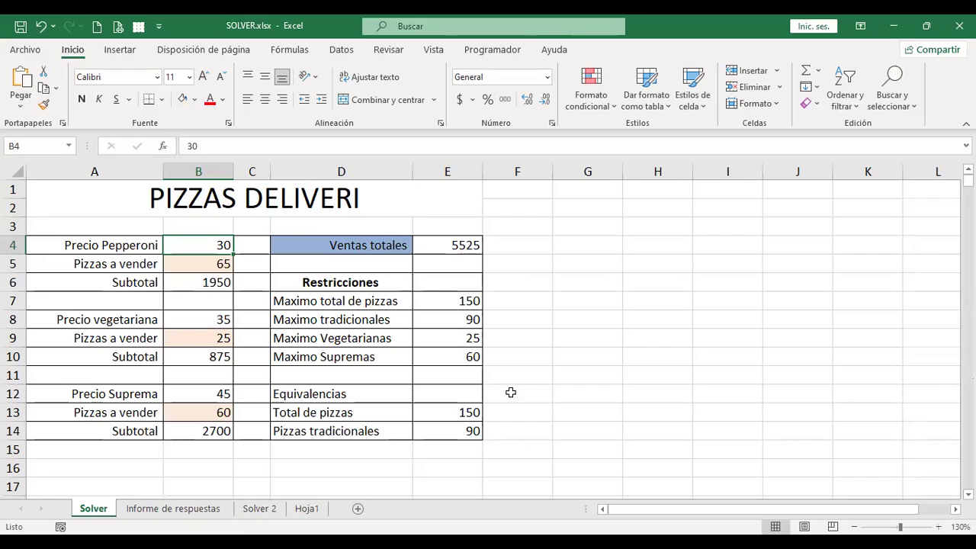
{"action": "left_click", "coordinate": [504, 308]}
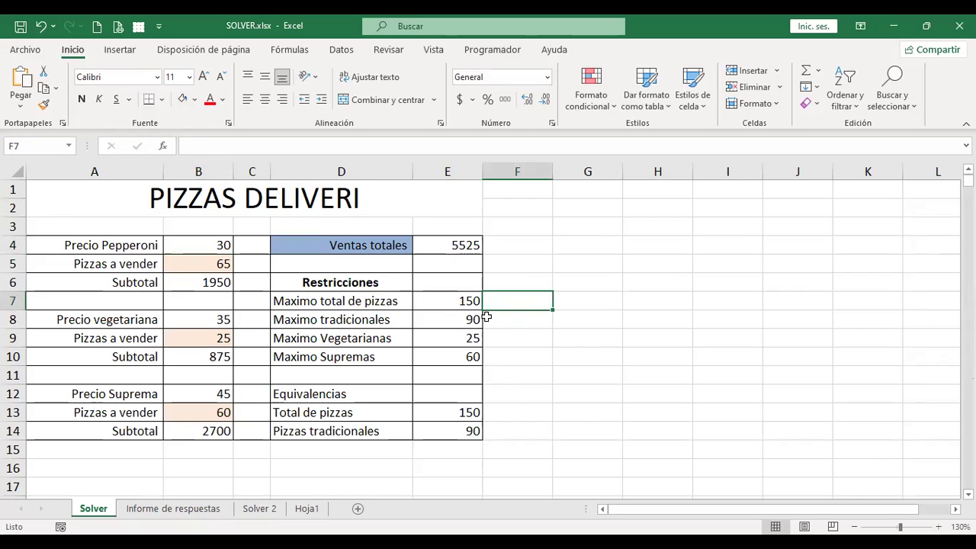
{"action": "left_click", "coordinate": [307, 510]}
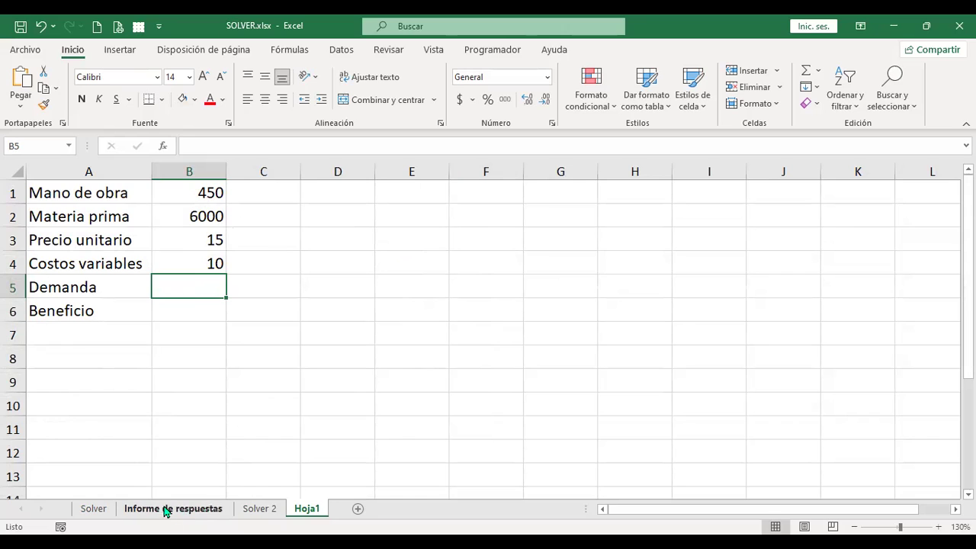
{"action": "left_click", "coordinate": [94, 509]}
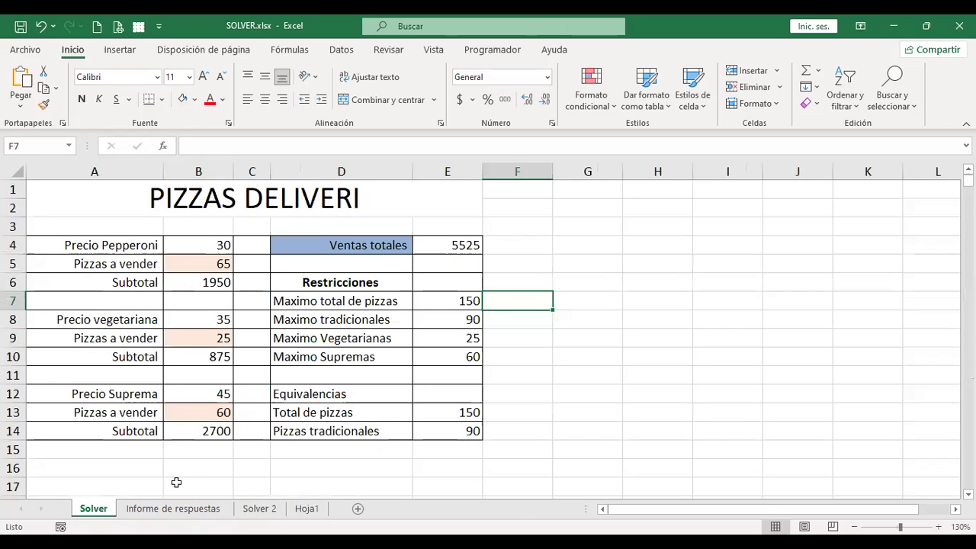
{"action": "left_click", "coordinate": [435, 302]}
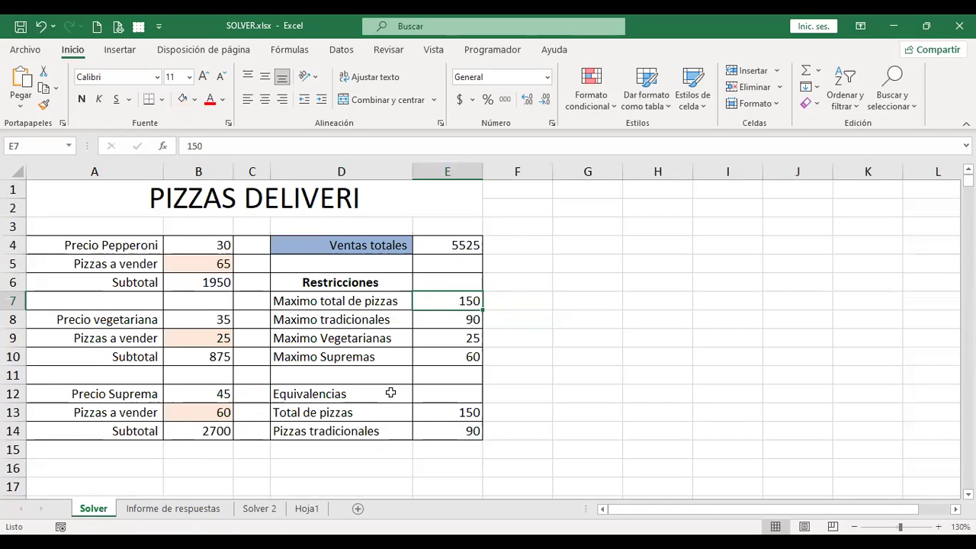
{"action": "left_click", "coordinate": [306, 509]}
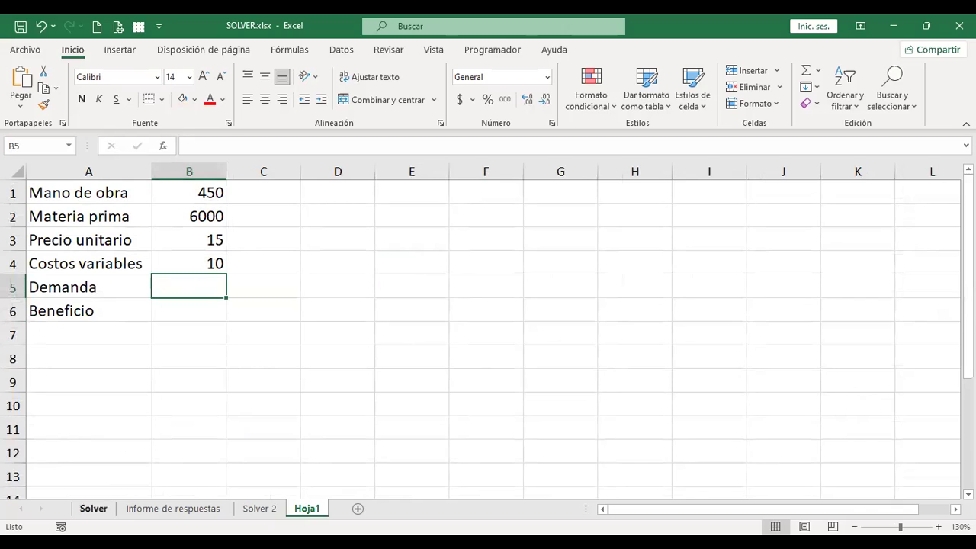
{"action": "left_click", "coordinate": [93, 508]}
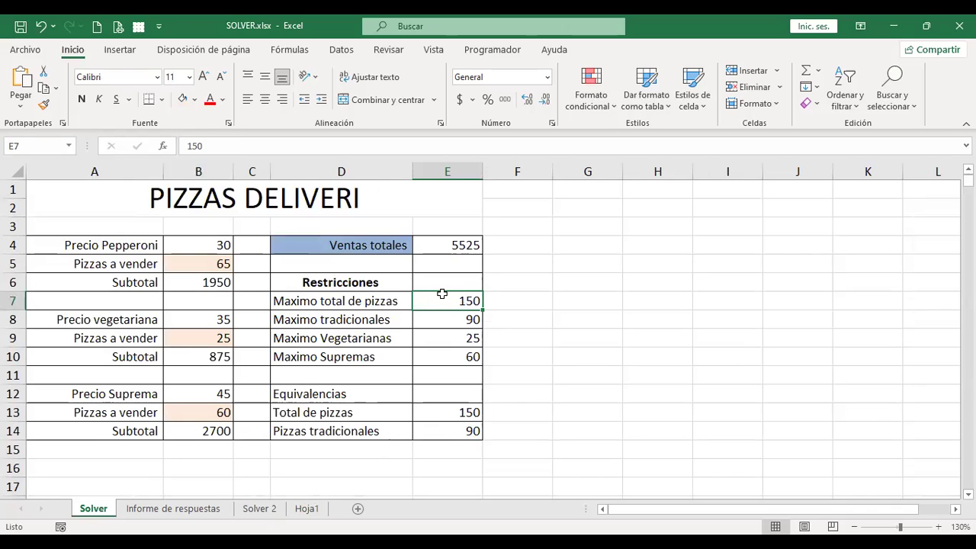
{"action": "left_click", "coordinate": [313, 510]}
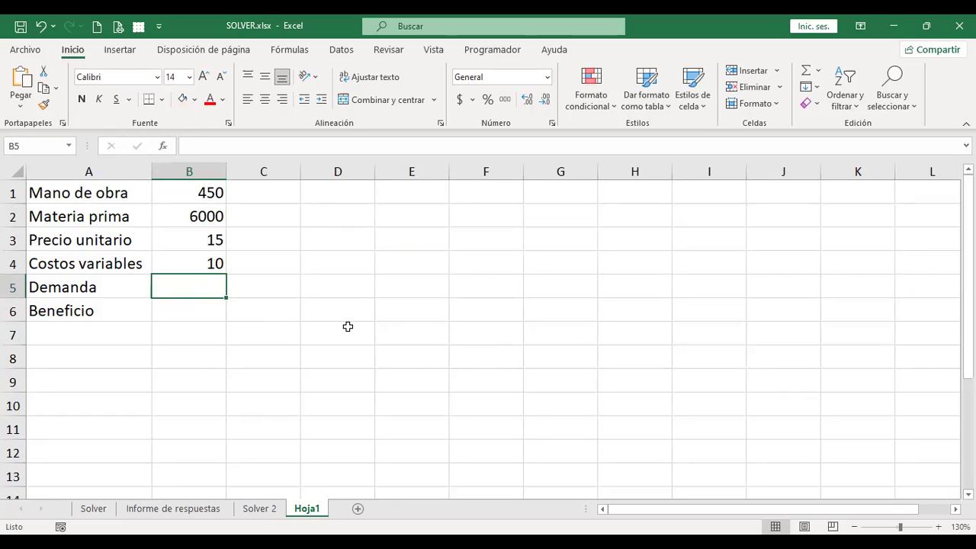
{"action": "left_click", "coordinate": [93, 508]}
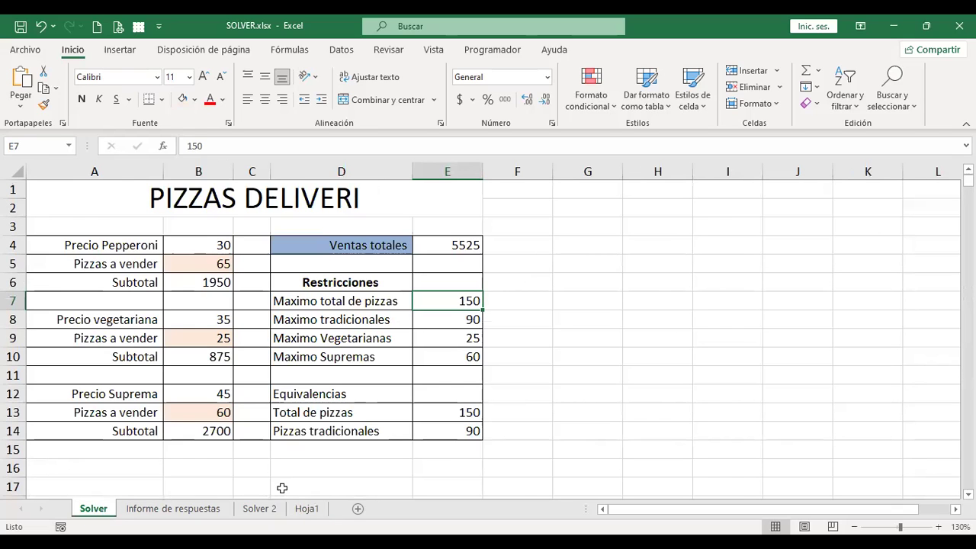
{"action": "left_click", "coordinate": [306, 509]}
{"action": "type", "text": "300"}
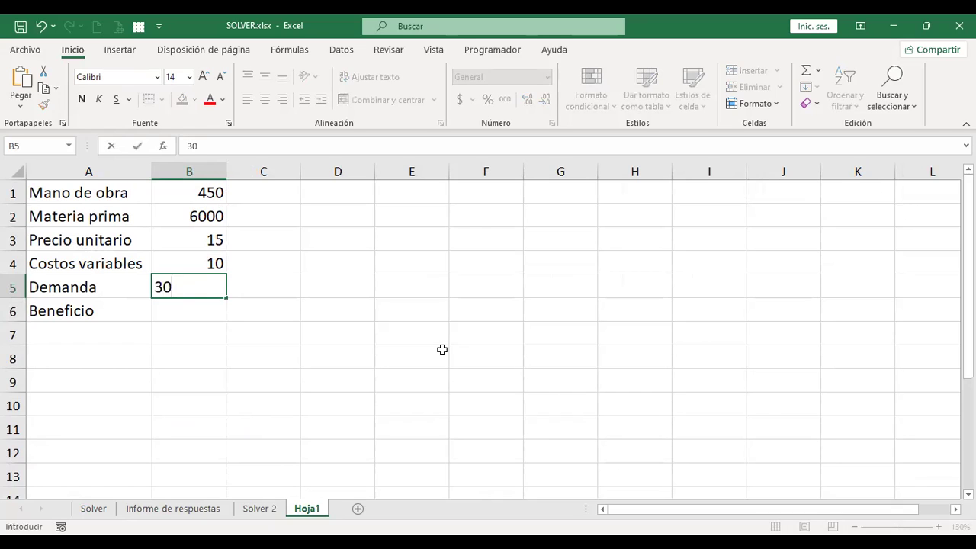
{"action": "key", "text": "Return"}
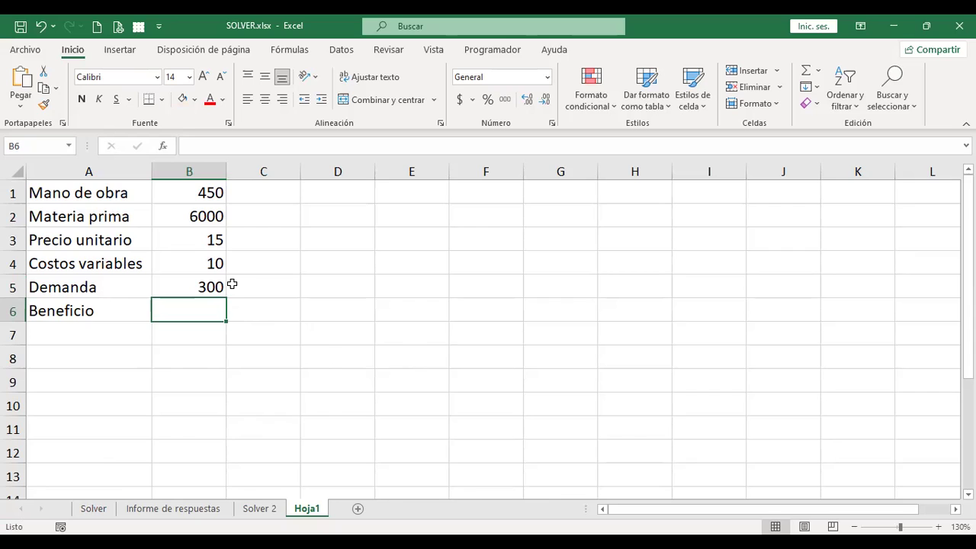
- Examine the Ventas totales formula on the Solver sheet and the labor, material, price and variable cost values in B1:B4 of Hoja1
{"action": "left_click", "coordinate": [94, 509]}
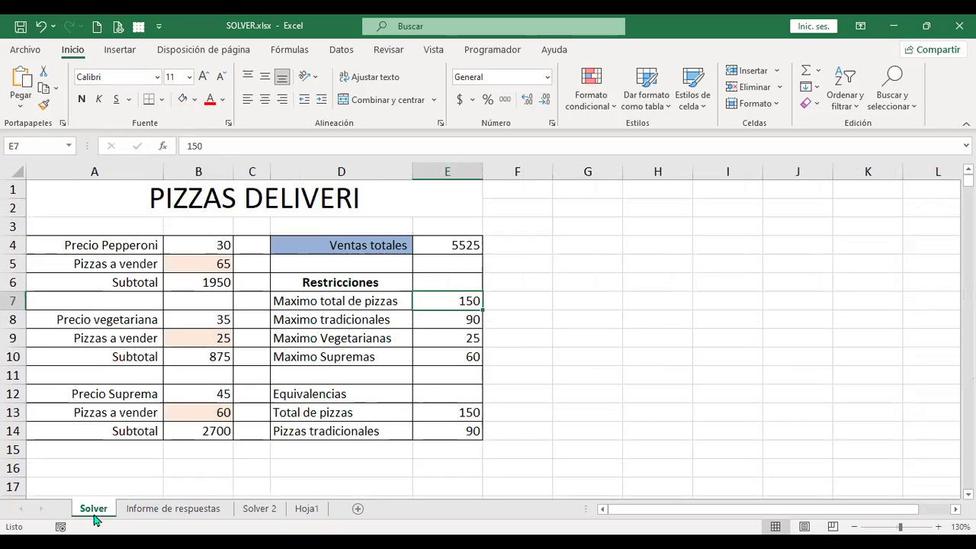
{"action": "left_click", "coordinate": [439, 246]}
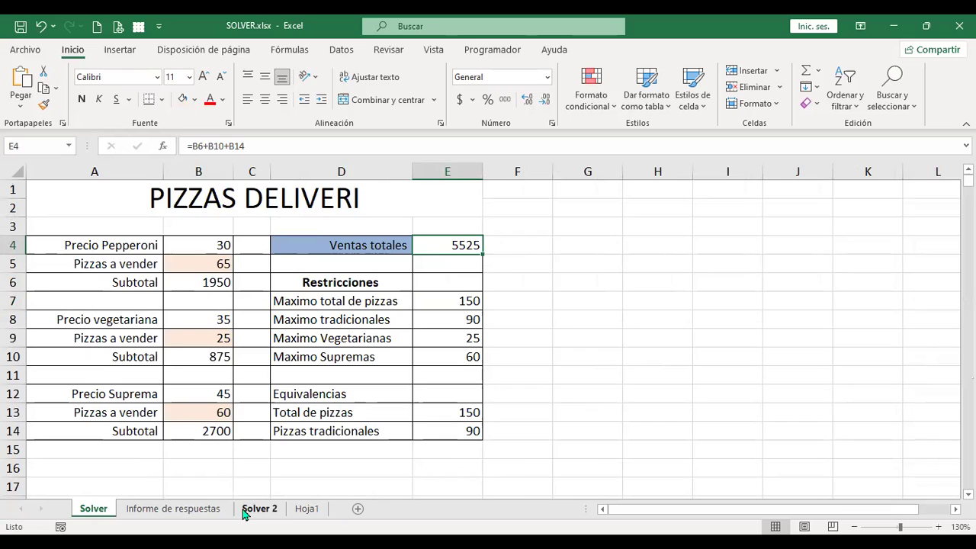
{"action": "left_click", "coordinate": [307, 509]}
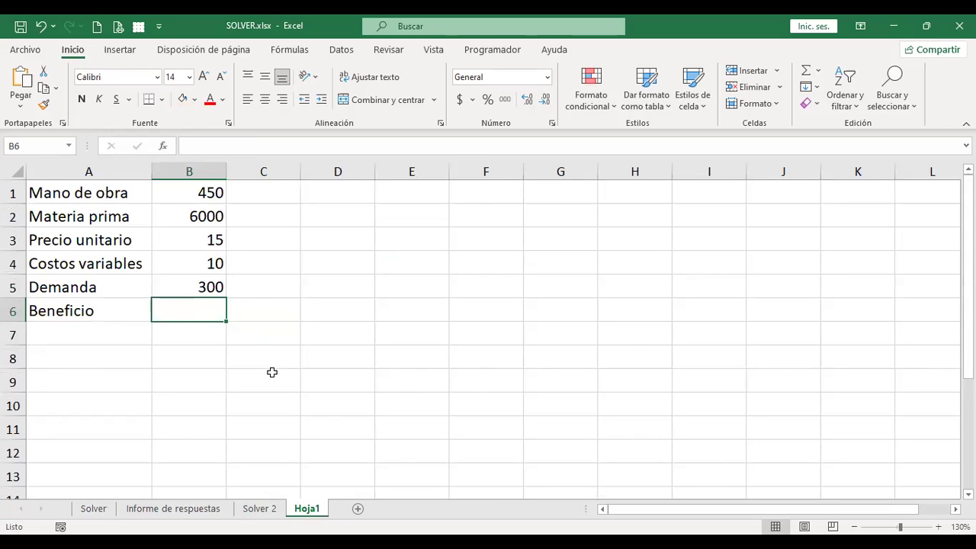
{"action": "left_click", "coordinate": [104, 515]}
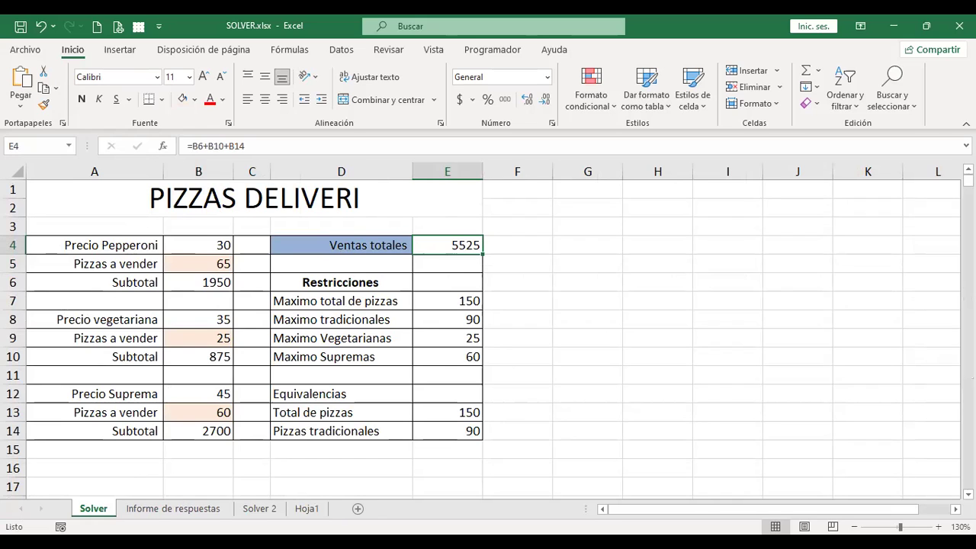
{"action": "left_click", "coordinate": [307, 511]}
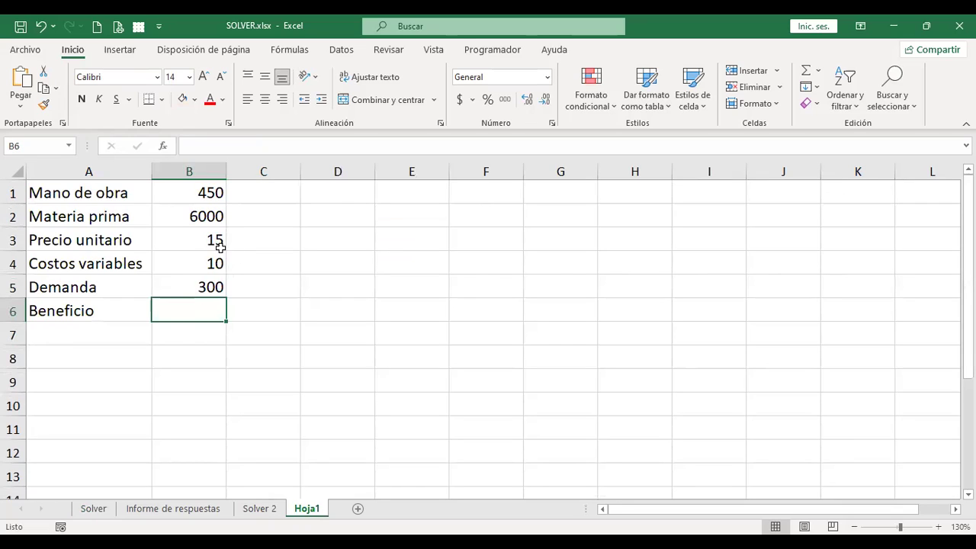
{"action": "left_click", "coordinate": [202, 248]}
{"action": "left_click_drag", "start_coordinate": [202, 248], "coordinate": [201, 259]}
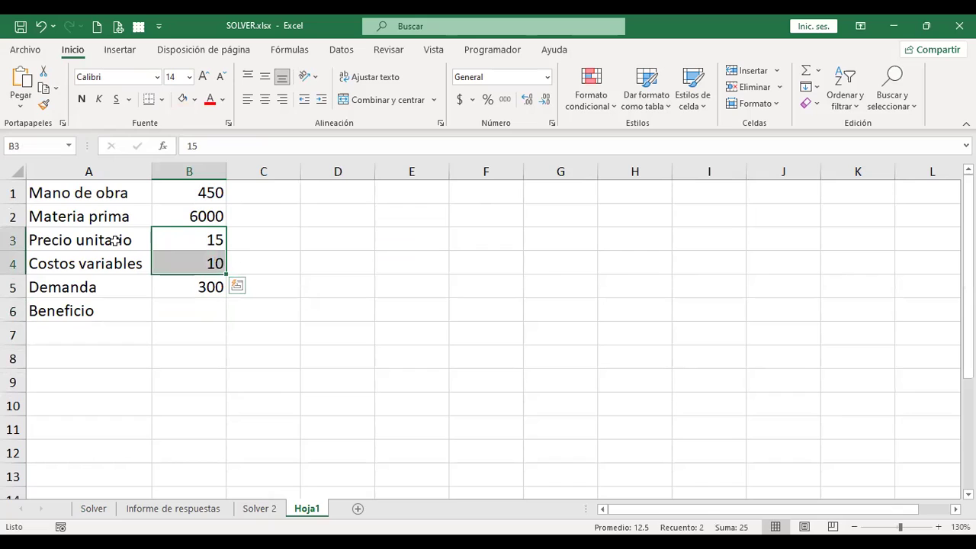
{"action": "left_click_drag", "start_coordinate": [203, 241], "coordinate": [204, 258]}
{"action": "left_click_drag", "start_coordinate": [200, 191], "coordinate": [195, 253]}
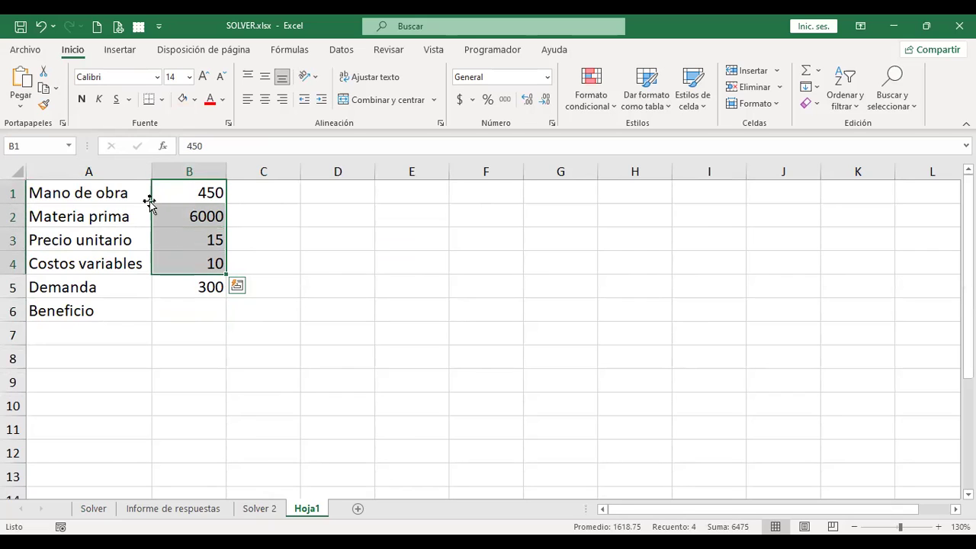
{"action": "left_click", "coordinate": [199, 197]}
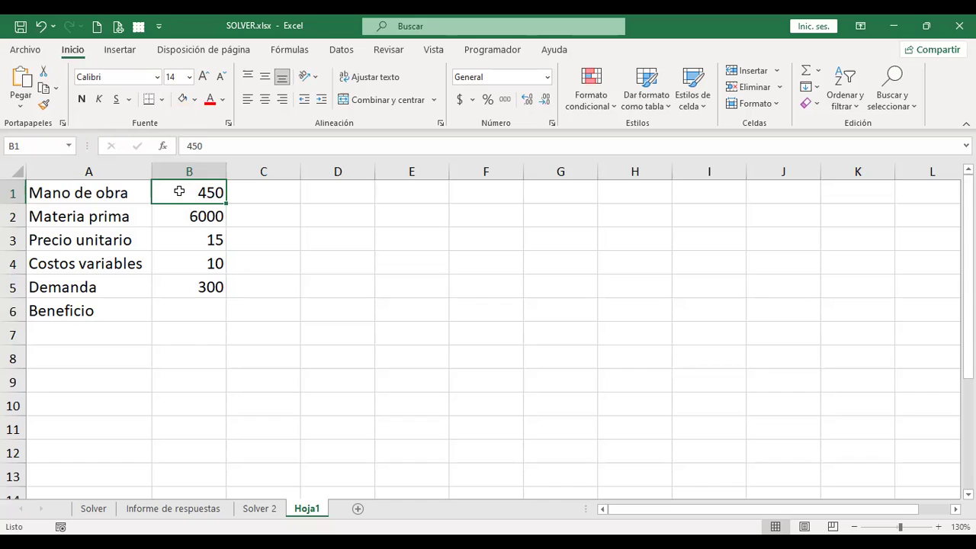
{"action": "left_click_drag", "start_coordinate": [179, 191], "coordinate": [179, 253]}
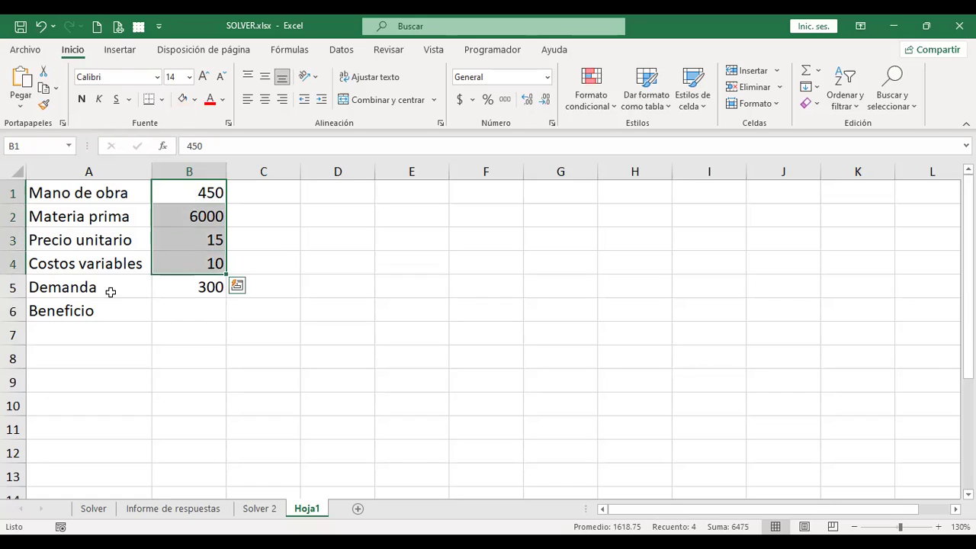
- Insert a blank row above the Demanda row in Hoja1
{"action": "left_click", "coordinate": [11, 287]}
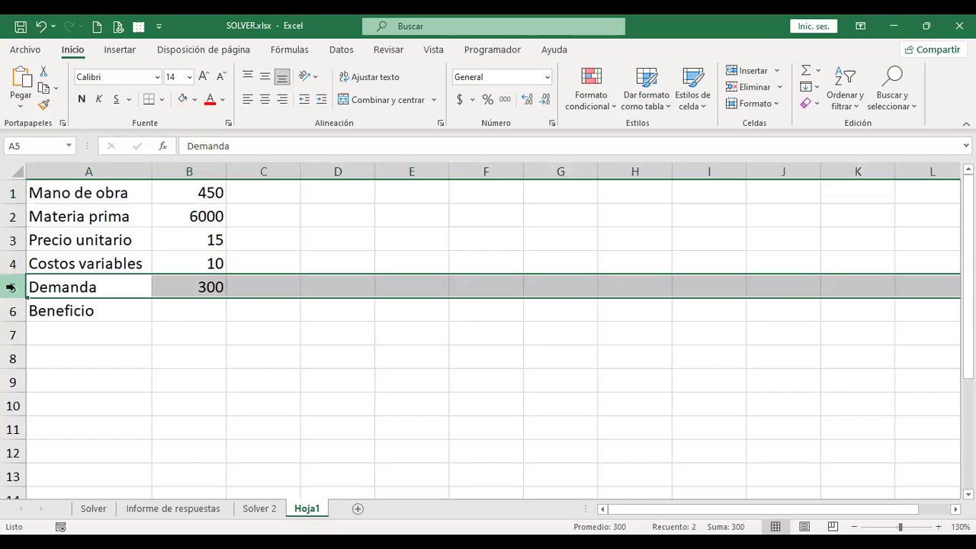
{"action": "right_click", "coordinate": [12, 287]}
{"action": "left_click", "coordinate": [70, 157]}
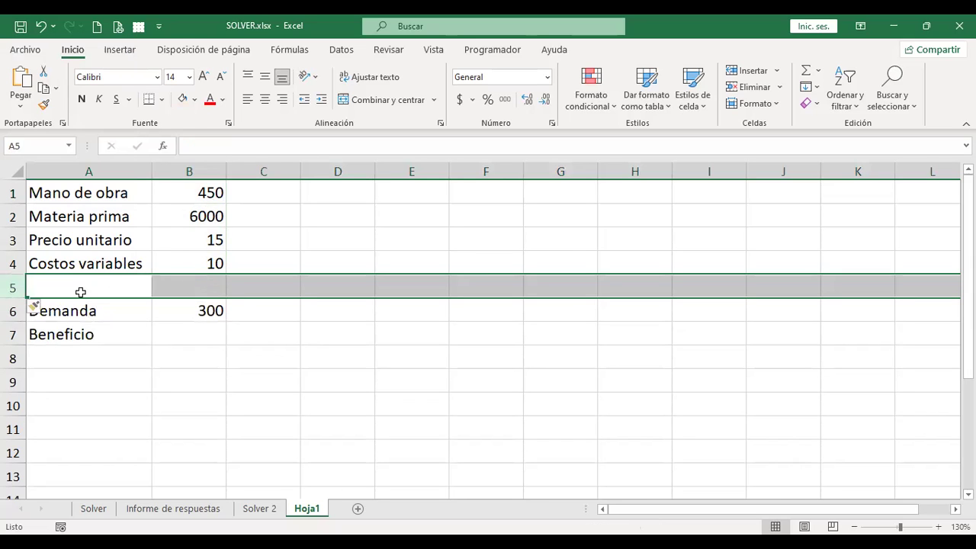
- Label the new row Costos in A5
{"action": "left_click", "coordinate": [80, 292]}
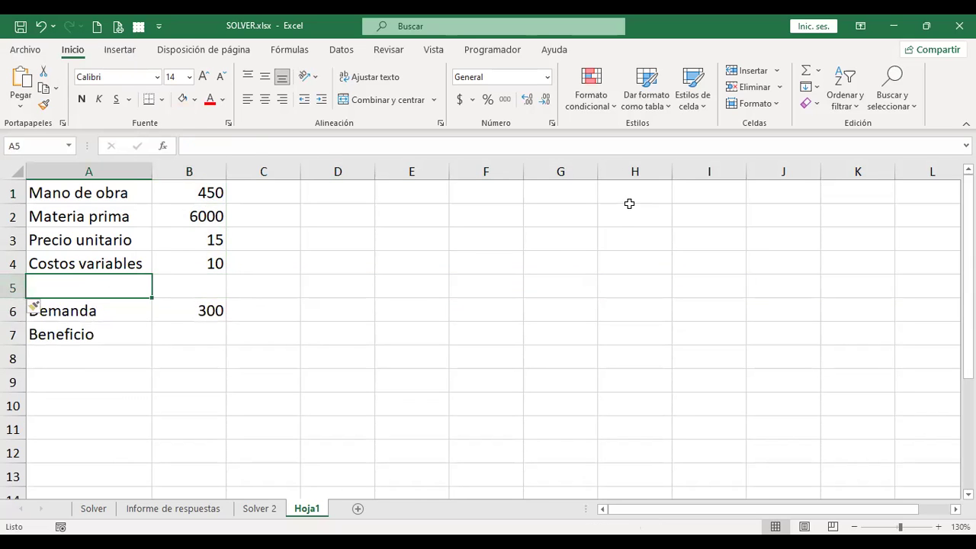
{"action": "type", "text": "Costos variables"}
{"action": "key", "text": "Return"}
{"action": "key", "text": "Up"}
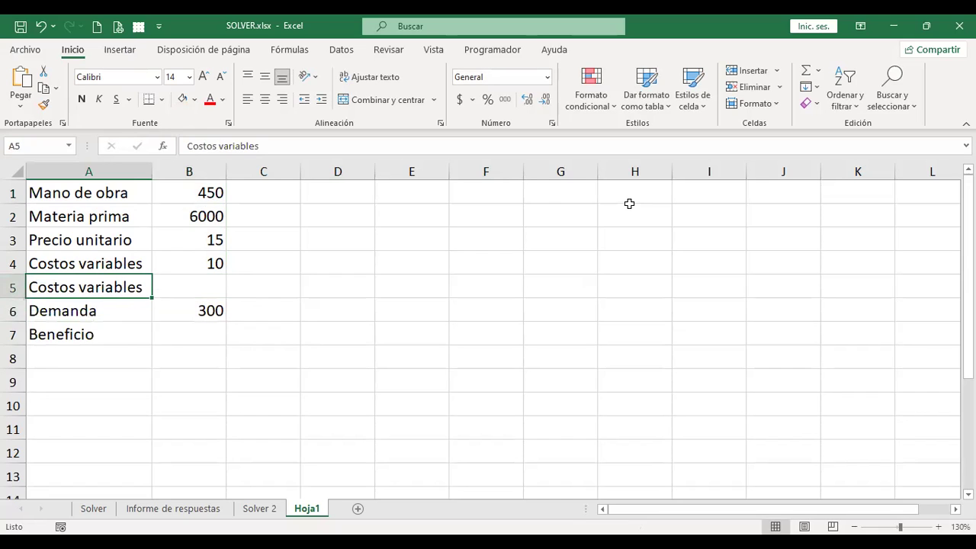
{"action": "key", "text": "F2"}
{"action": "key", "text": "BackSpace"}
{"action": "key", "text": "BackSpace"}
{"action": "key", "text": "BackSpace"}
{"action": "key", "text": "BackSpace"}
{"action": "key", "text": "BackSpace"}
{"action": "key", "text": "BackSpace"}
{"action": "key", "text": "BackSpace"}
{"action": "key", "text": "BackSpace"}
{"action": "key", "text": "BackSpace"}
{"action": "key", "text": "BackSpace"}
{"action": "key", "text": "Return"}
{"action": "key", "text": "Up"}
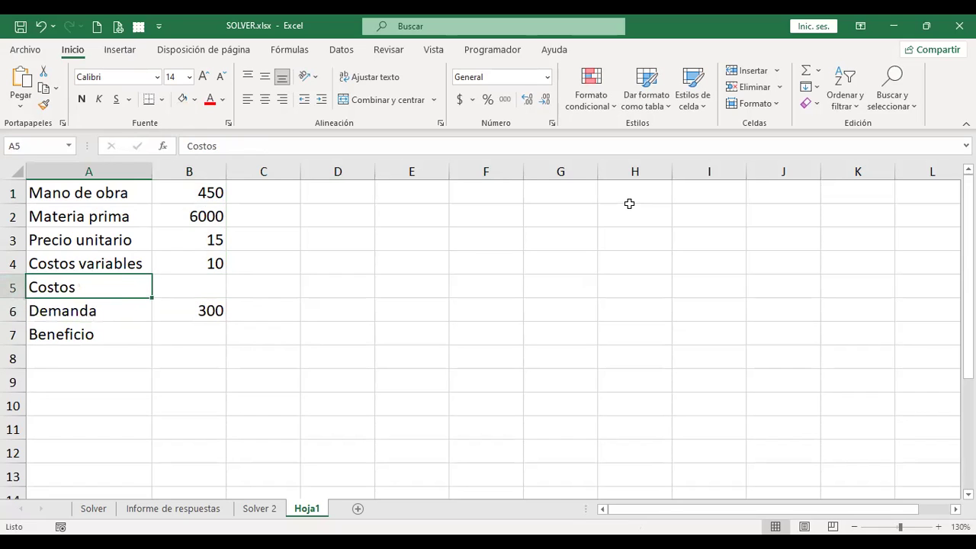
- Calculate the Costos value in B5 as the sum of B1:B4
{"action": "key", "text": "Right"}
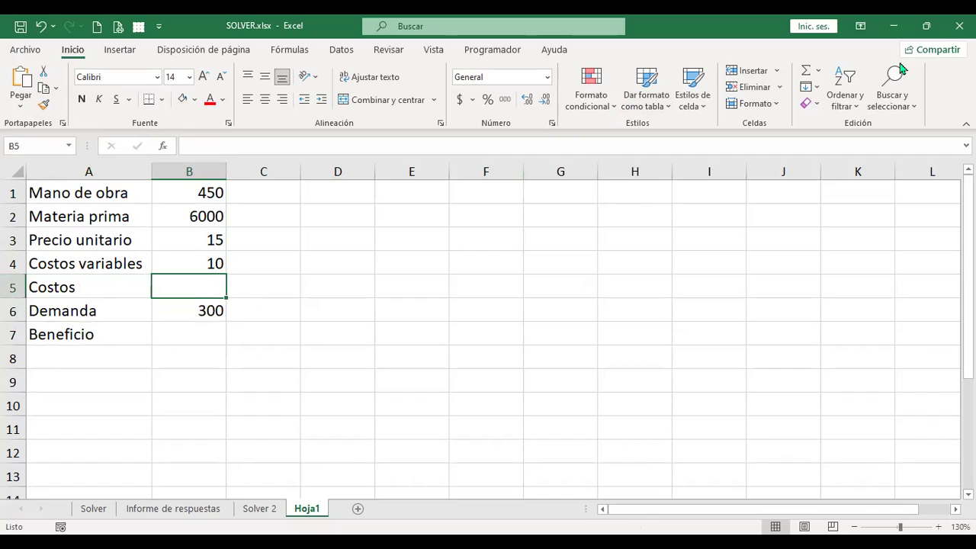
{"action": "left_click", "coordinate": [807, 74]}
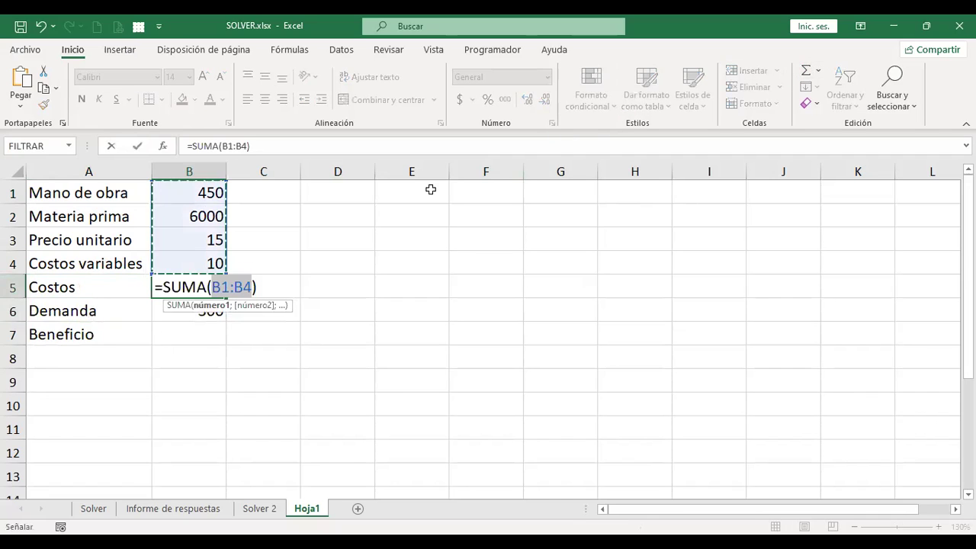
{"action": "key", "text": "ctrl+Return"}
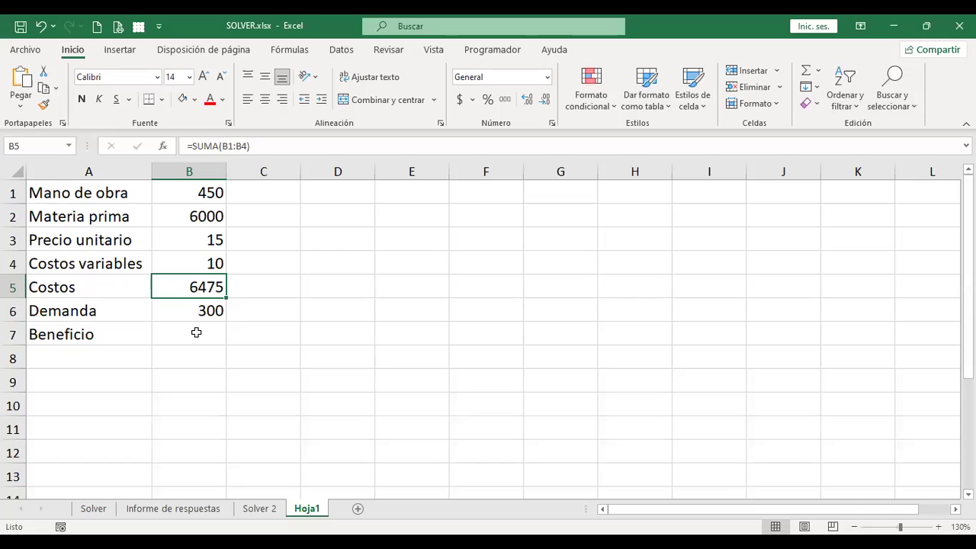
{"action": "left_click", "coordinate": [196, 332]}
{"action": "left_click", "coordinate": [191, 285]}
{"action": "left_click", "coordinate": [93, 509]}
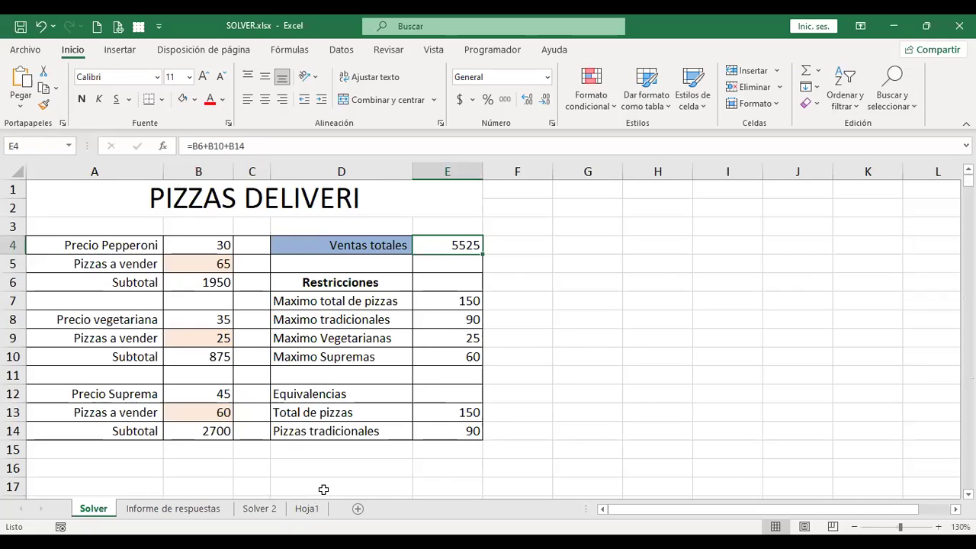
{"action": "left_click", "coordinate": [307, 509]}
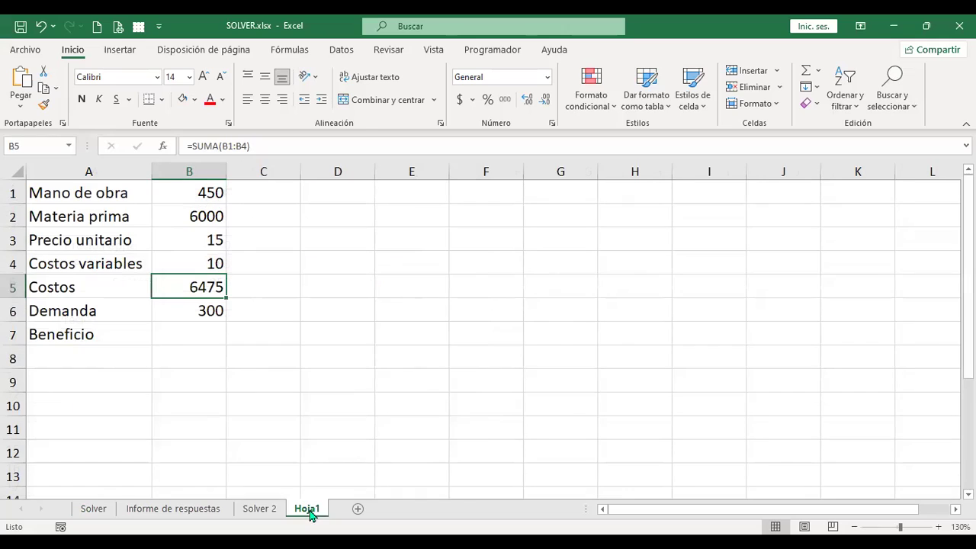
{"action": "left_click", "coordinate": [172, 336]}
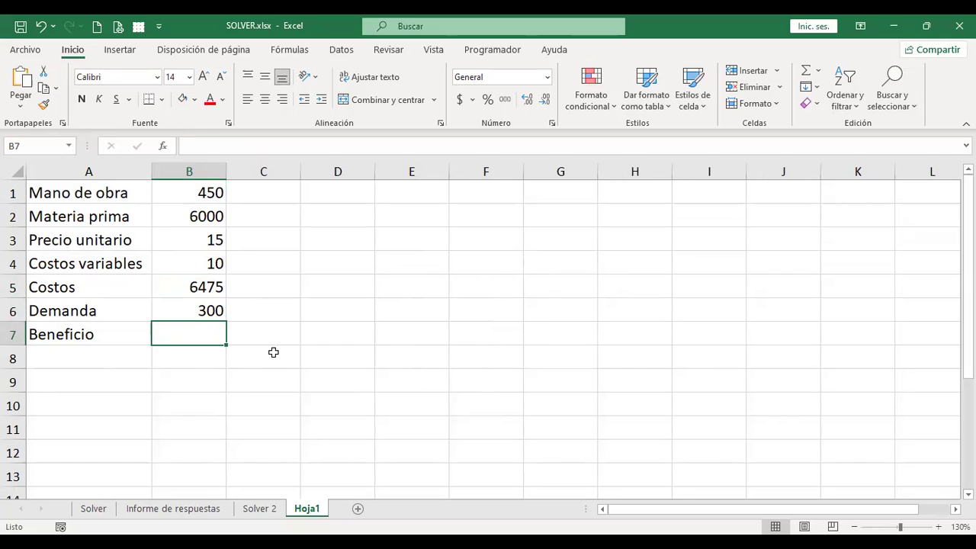
{"action": "type", "text": "+"}
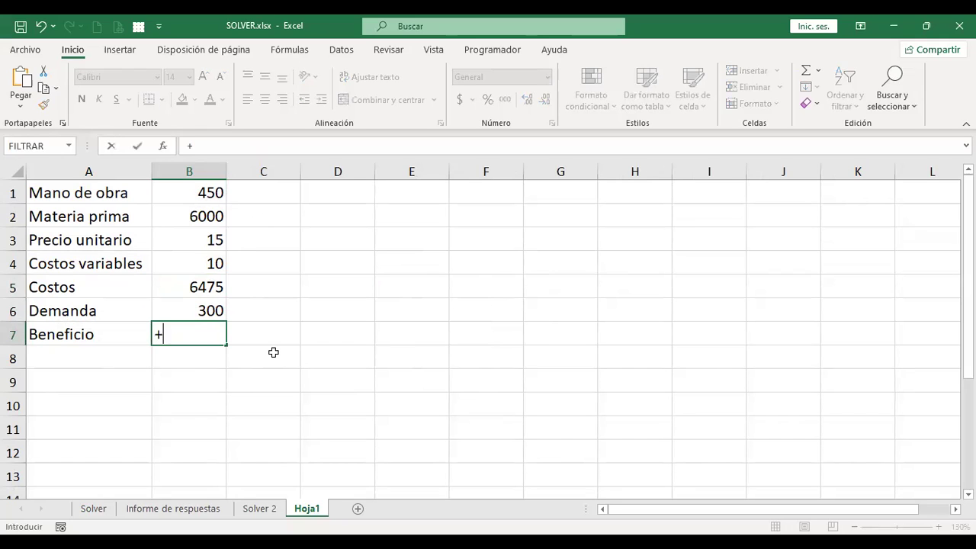
{"action": "left_click", "coordinate": [103, 509]}
{"action": "left_click", "coordinate": [431, 242]}
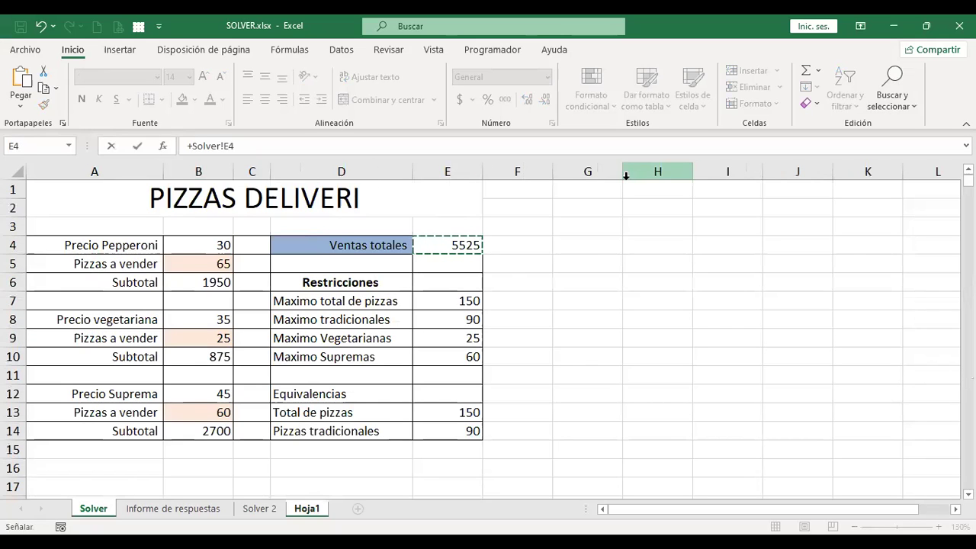
{"action": "type", "text": "-"}
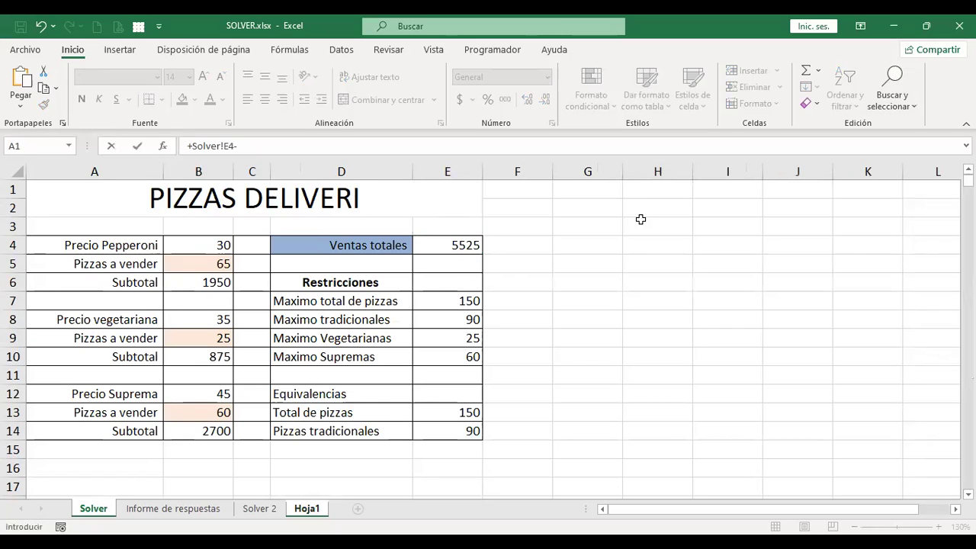
{"action": "left_click", "coordinate": [313, 509]}
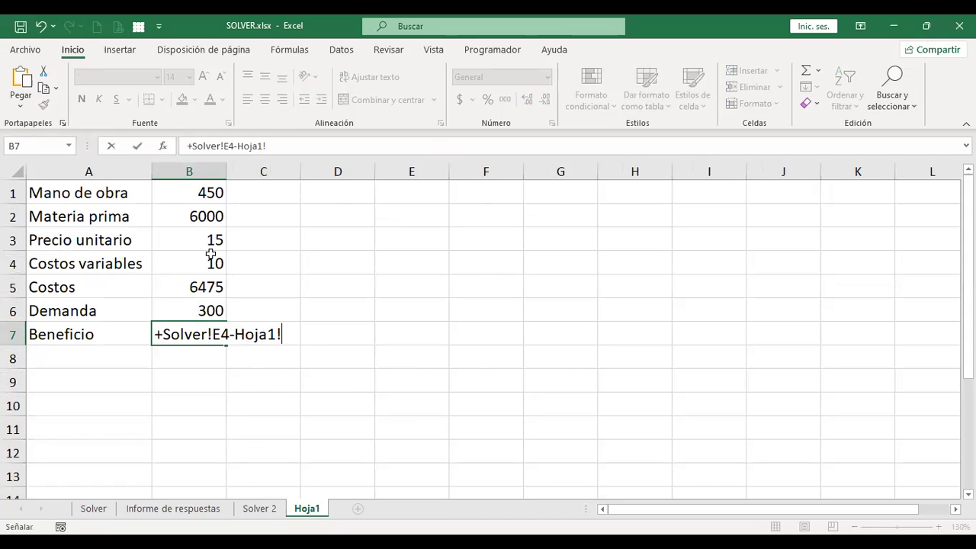
{"action": "left_click", "coordinate": [208, 287]}
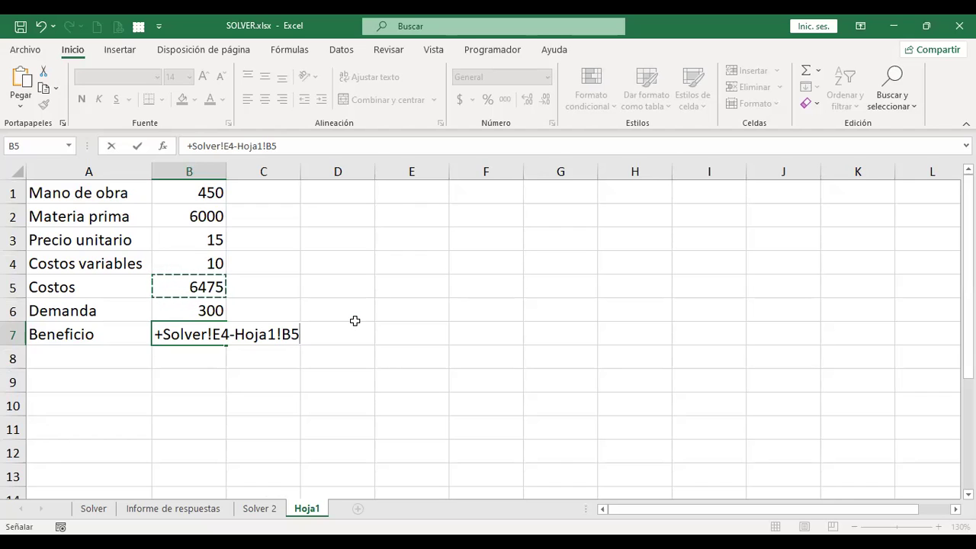
{"action": "key", "text": "Escape"}
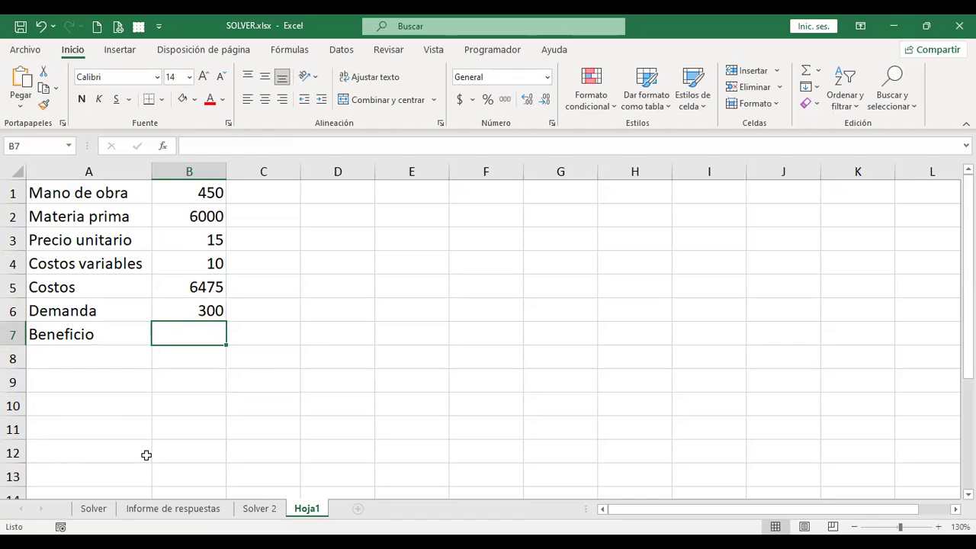
- Set the Materia prima value in B2 of Hoja1 to 4000
{"action": "left_click", "coordinate": [105, 509]}
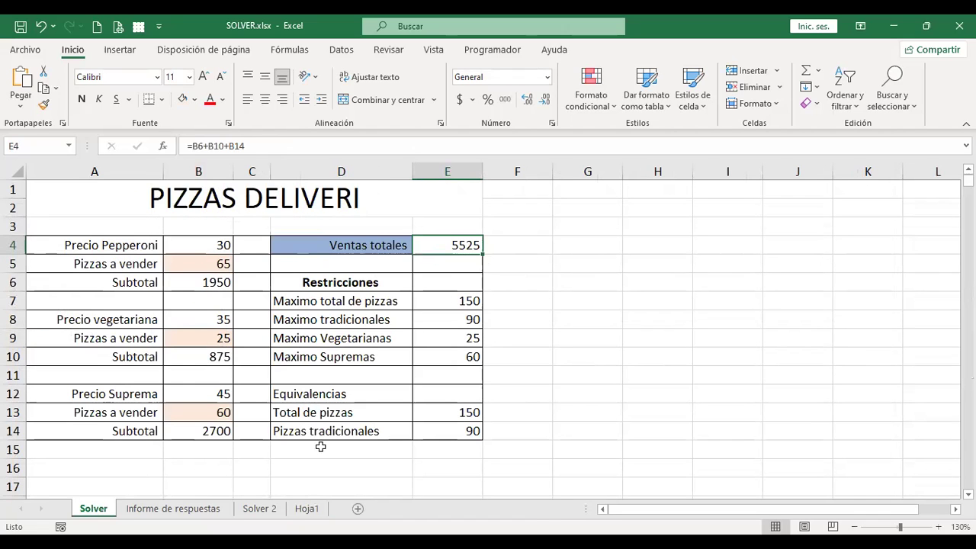
{"action": "left_click", "coordinate": [308, 508]}
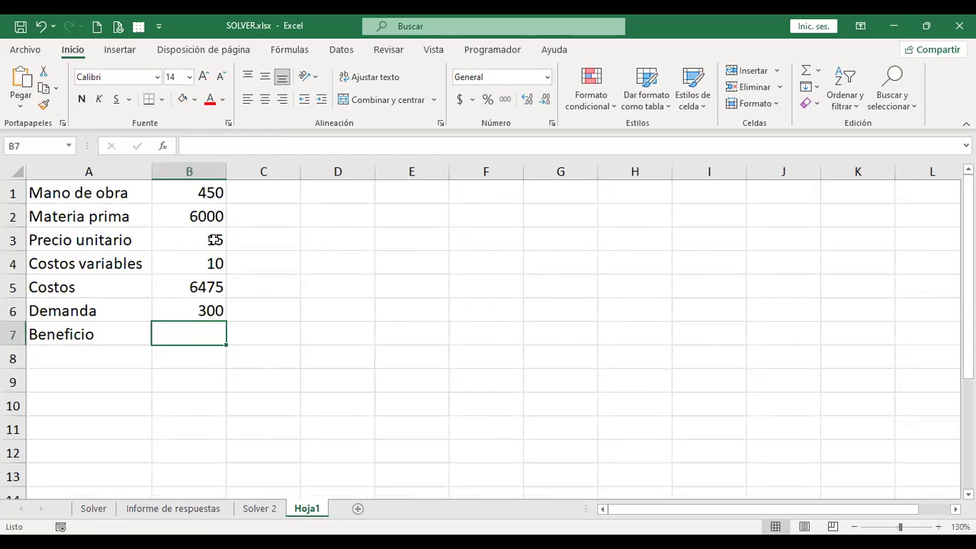
{"action": "left_click", "coordinate": [176, 215]}
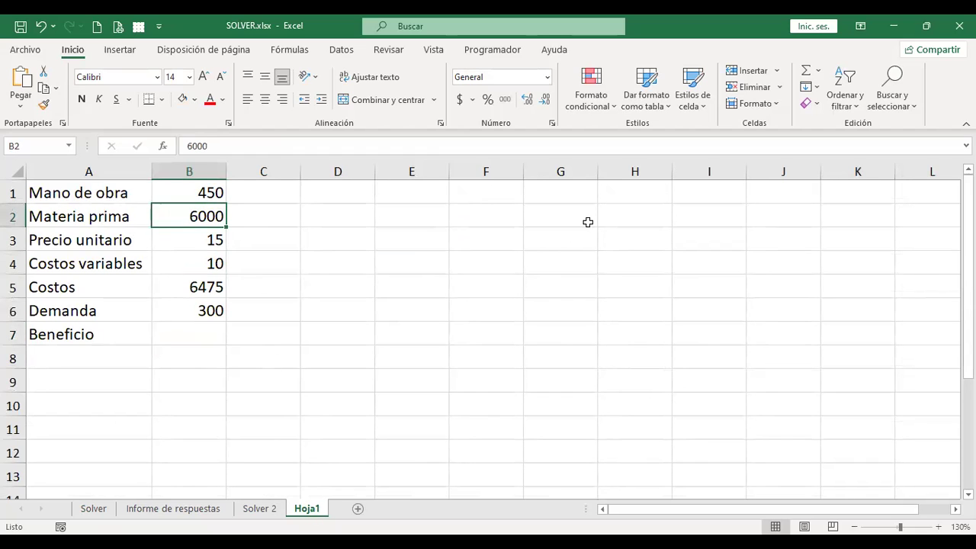
{"action": "type", "text": "4000"}
{"action": "key", "text": "Return"}
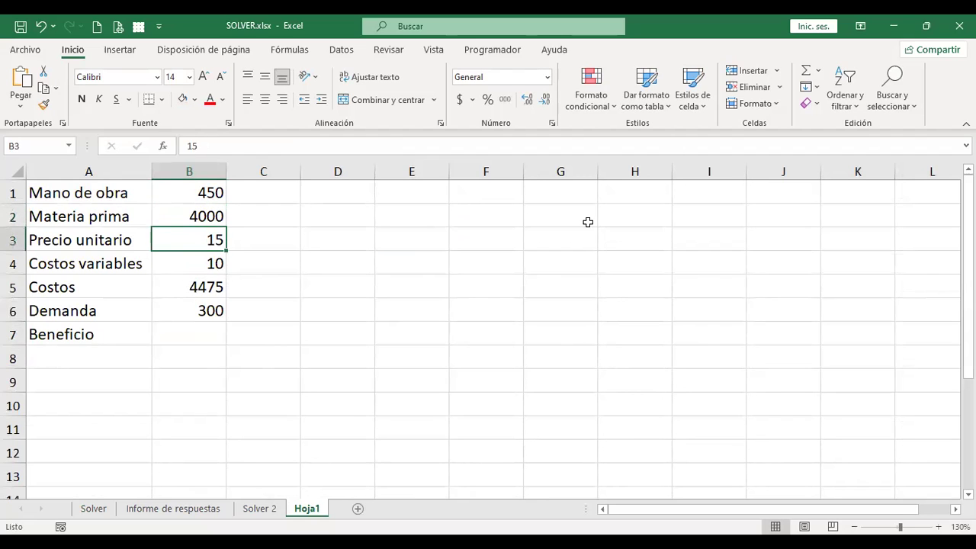
- Add the label Venta in A9, leaving a blank row below Beneficio
{"action": "left_click", "coordinate": [200, 333]}
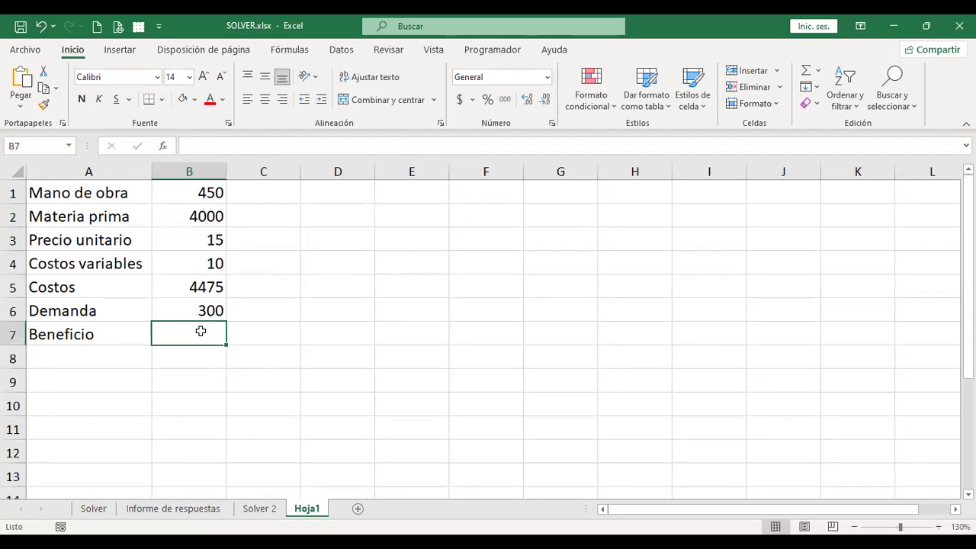
{"action": "left_click", "coordinate": [198, 285]}
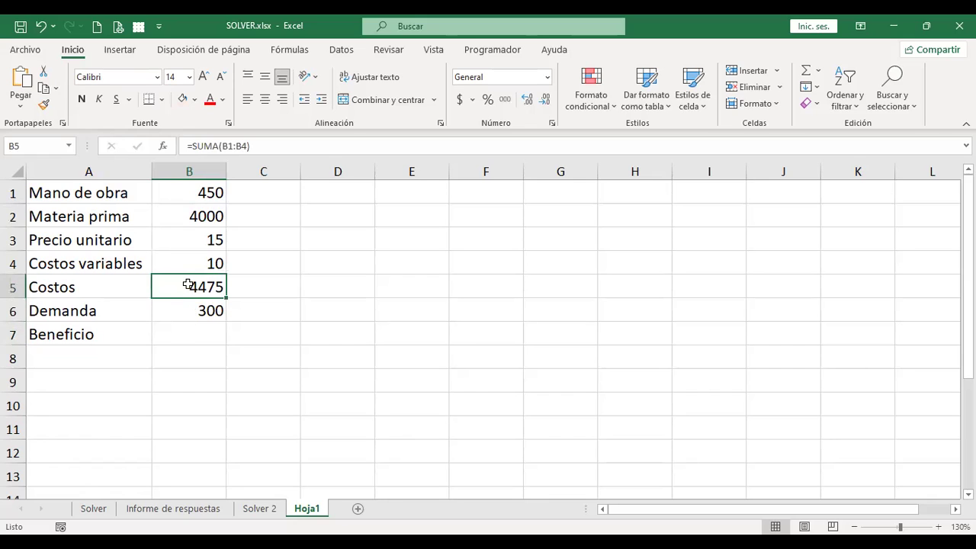
{"action": "left_click", "coordinate": [193, 334]}
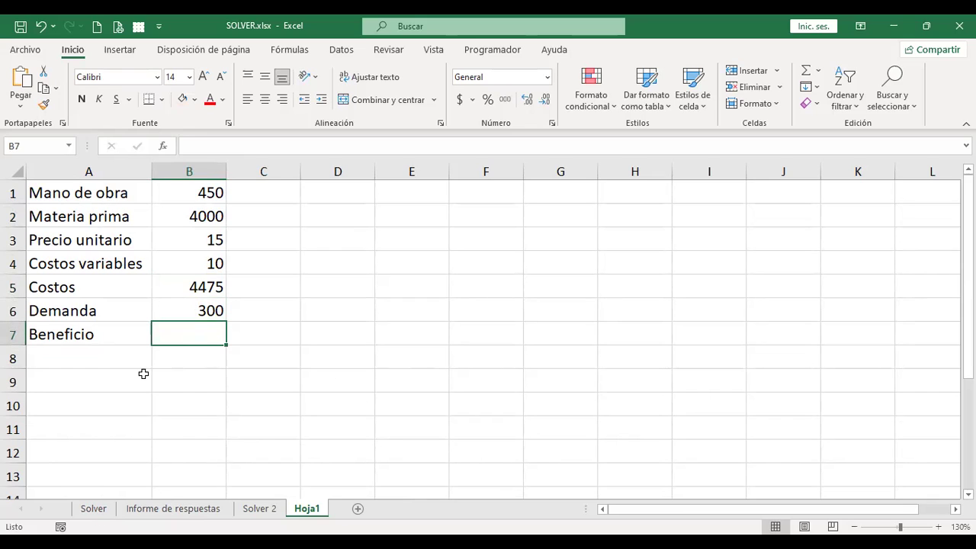
{"action": "left_click", "coordinate": [100, 363]}
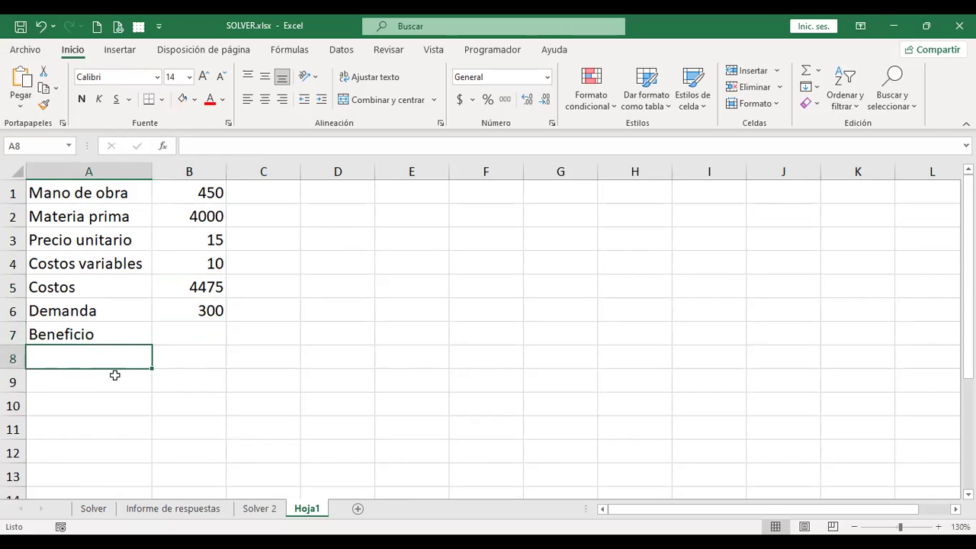
{"action": "left_click", "coordinate": [112, 379]}
{"action": "type", "text": "Venta"}
{"action": "key", "text": "Return"}
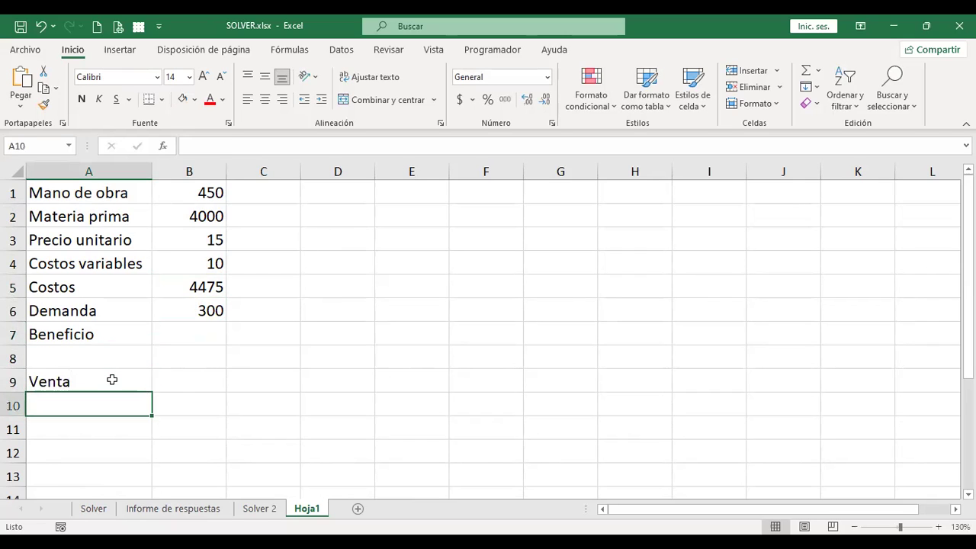
- Copy the Ventas totales figure from the Solver sheet into B9 of Hoja1 as the fixed value 5525
{"action": "left_click", "coordinate": [95, 509]}
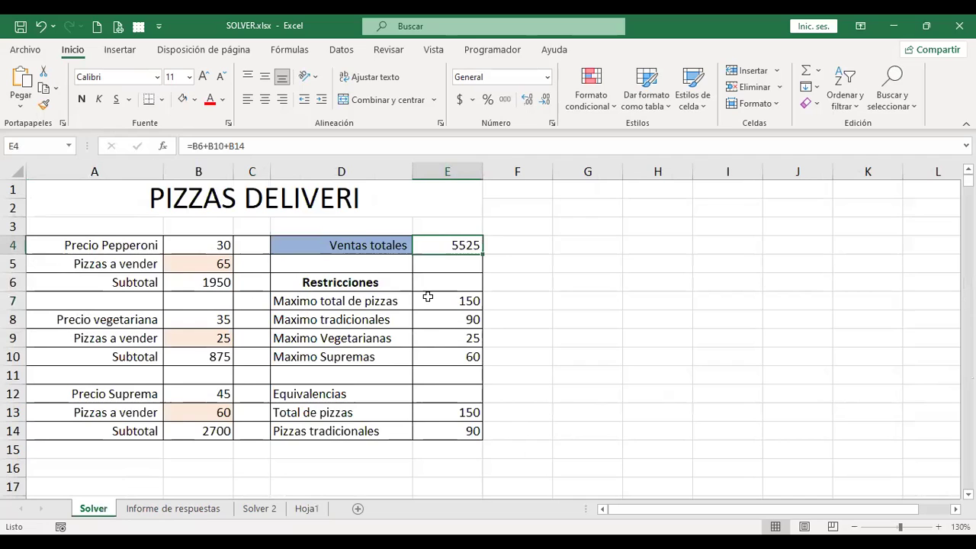
{"action": "left_click", "coordinate": [308, 509]}
{"action": "left_click", "coordinate": [190, 379]}
{"action": "type", "text": "5525"}
{"action": "key", "text": "Return"}
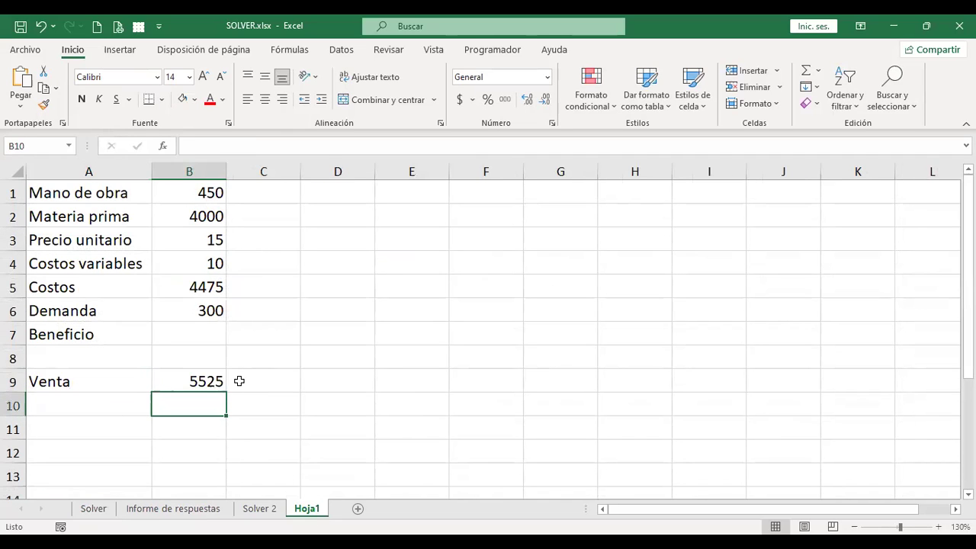
- Calculate Beneficio in B7 as Venta minus Costos with the formula +B9-B5
{"action": "left_click", "coordinate": [188, 333]}
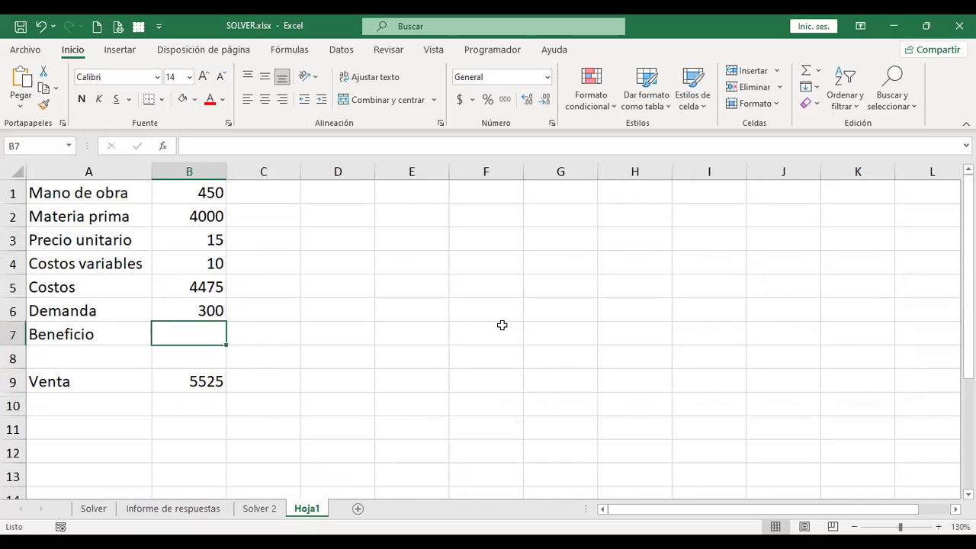
{"action": "type", "text": "+"}
{"action": "left_click", "coordinate": [206, 379]}
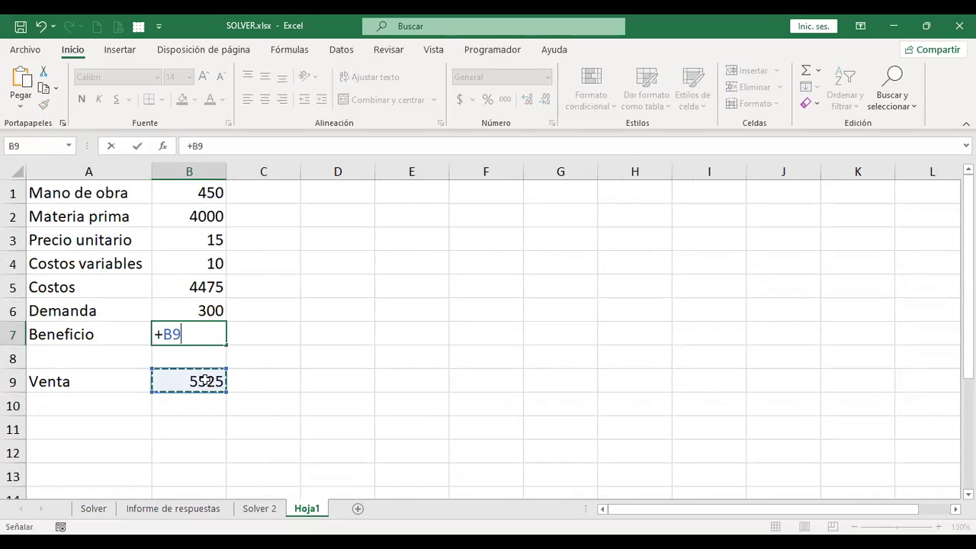
{"action": "type", "text": "-"}
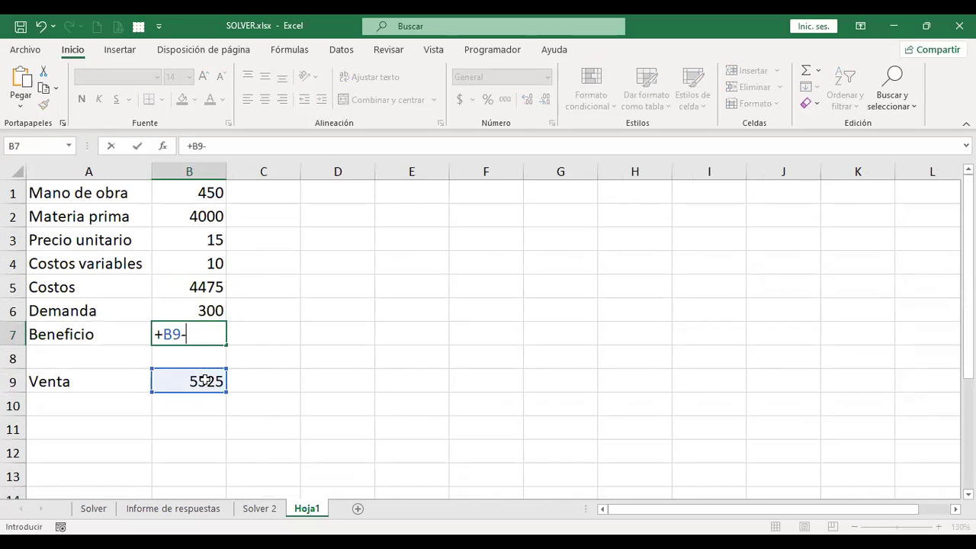
{"action": "left_click", "coordinate": [192, 289]}
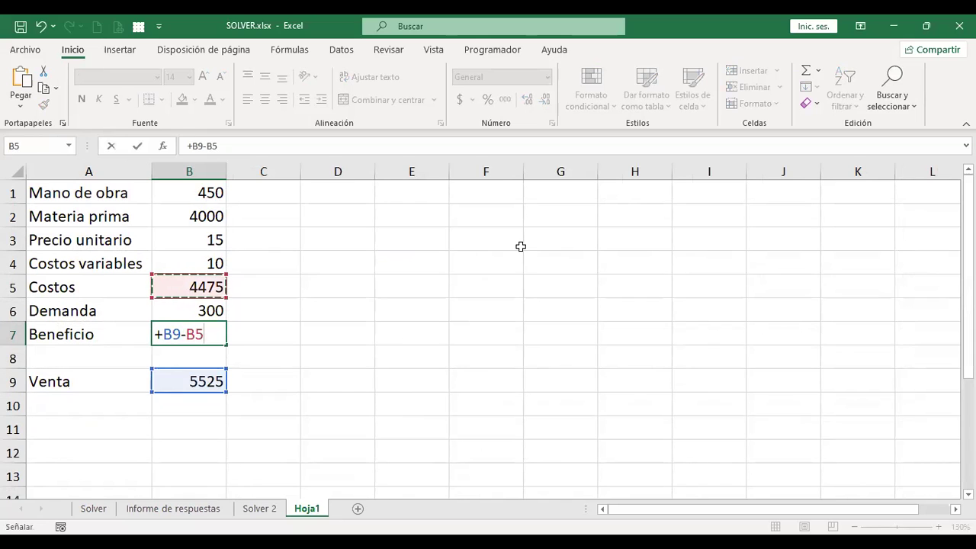
{"action": "key", "text": "Return"}
{"action": "key", "text": "Up"}
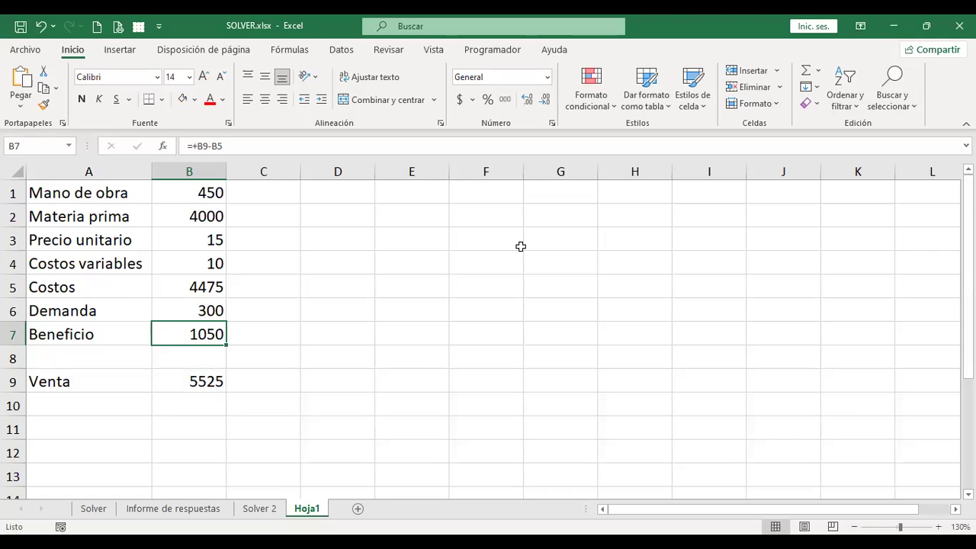
- Clear the Pizzas a vender quantities in B5, B9 and B13 on the Solver sheet
{"action": "left_click", "coordinate": [98, 509]}
{"action": "left_click", "coordinate": [199, 264]}
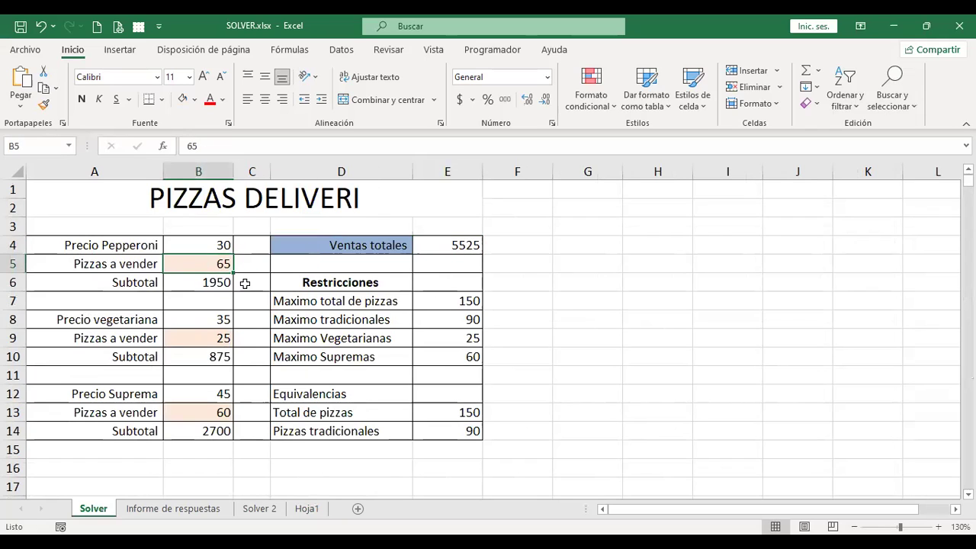
{"action": "key", "text": "Delete"}
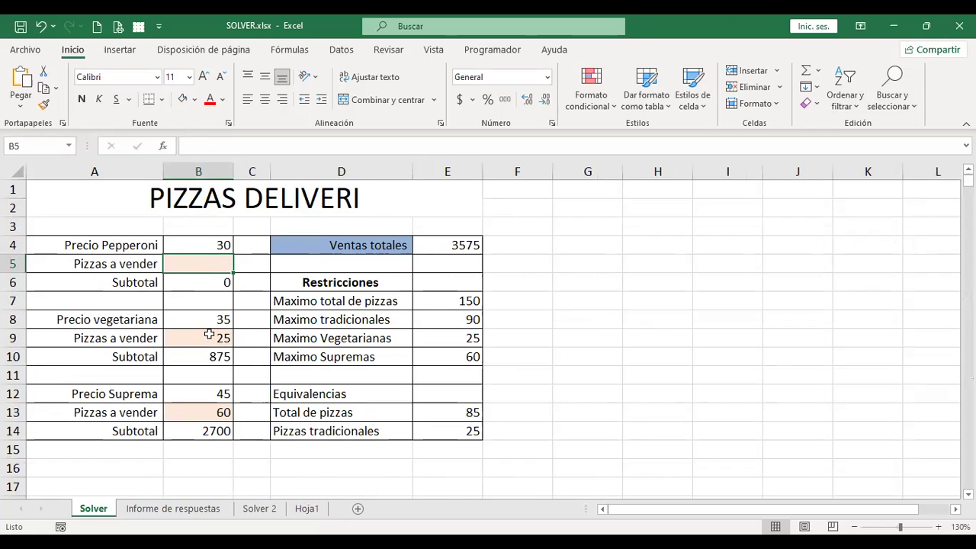
{"action": "left_click", "coordinate": [205, 338]}
{"action": "key", "text": "Delete"}
{"action": "left_click", "coordinate": [200, 412]}
{"action": "key", "text": "Delete"}
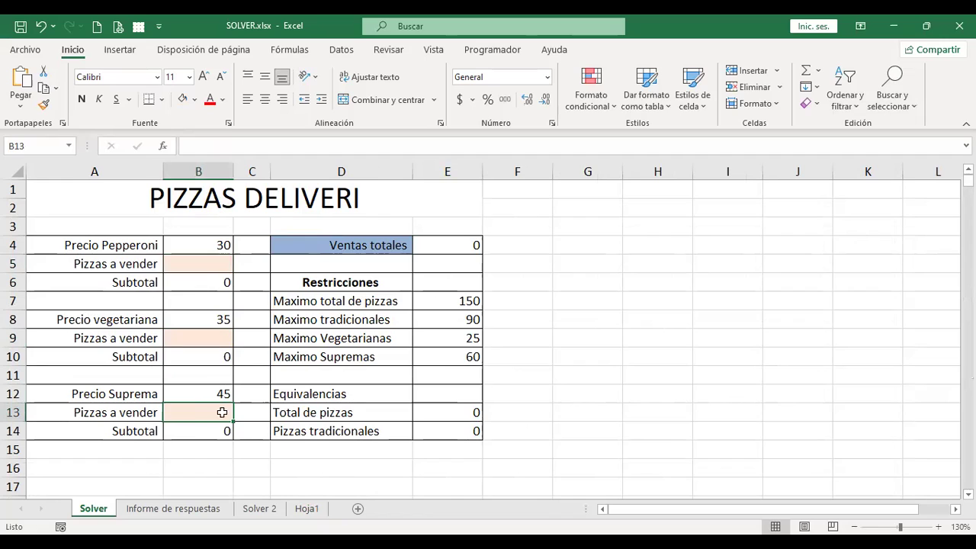
- Undo the clearing of the Pizzas a vender quantities on the Solver sheet
{"action": "left_click", "coordinate": [306, 508]}
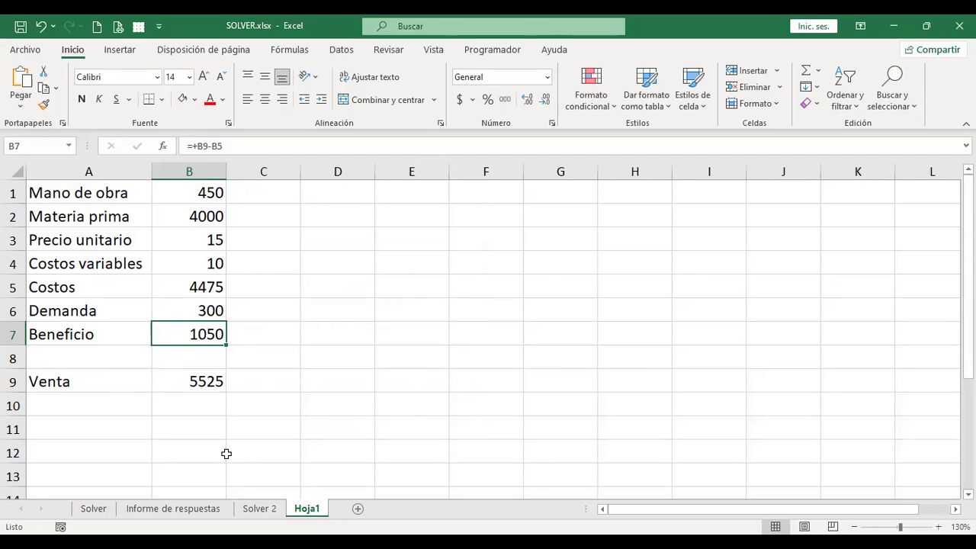
{"action": "left_click", "coordinate": [93, 509]}
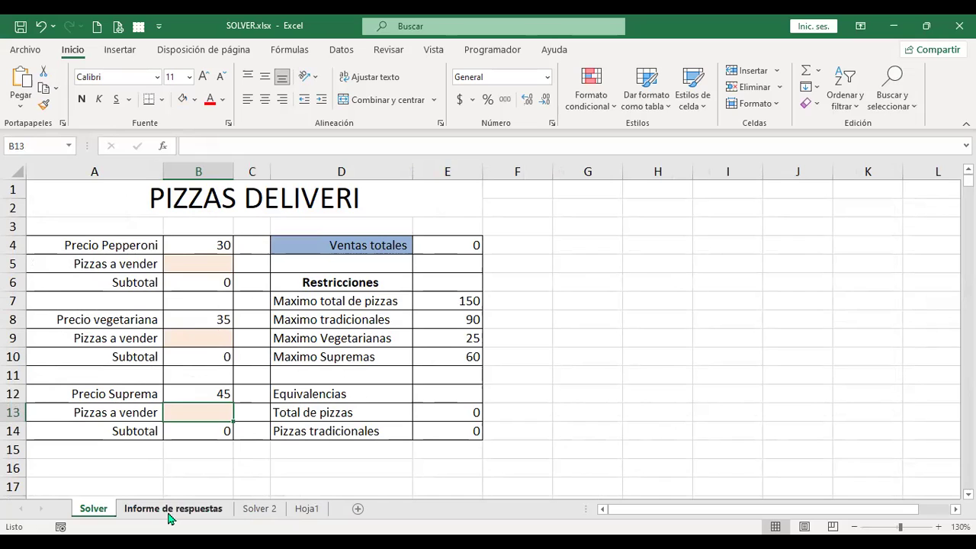
{"action": "key", "text": "ctrl+z"}
{"action": "key", "text": "ctrl+z"}
{"action": "key", "text": "ctrl+z"}
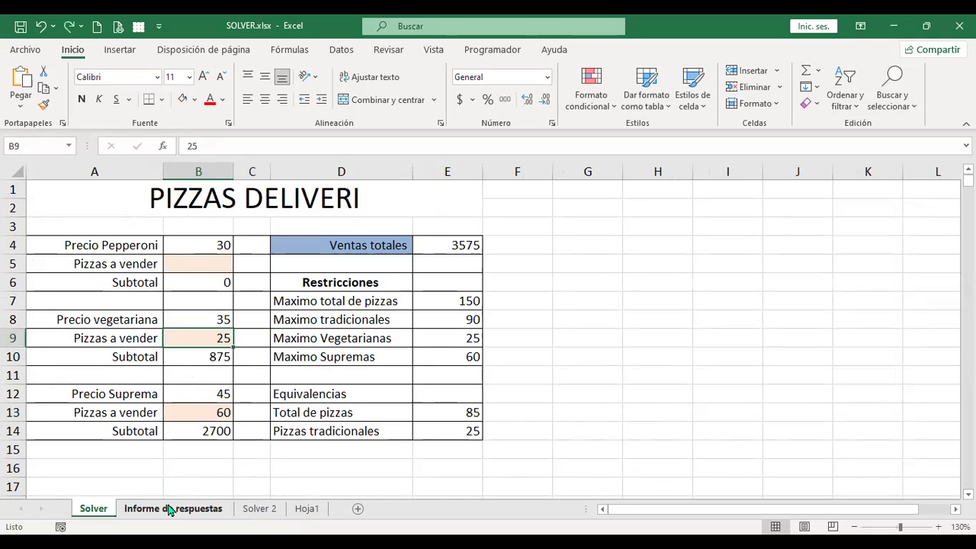
- Set up Solver on Hoja1 to maximise Beneficio in B7 by changing the variable cells B1:B4
{"action": "left_click", "coordinate": [295, 511]}
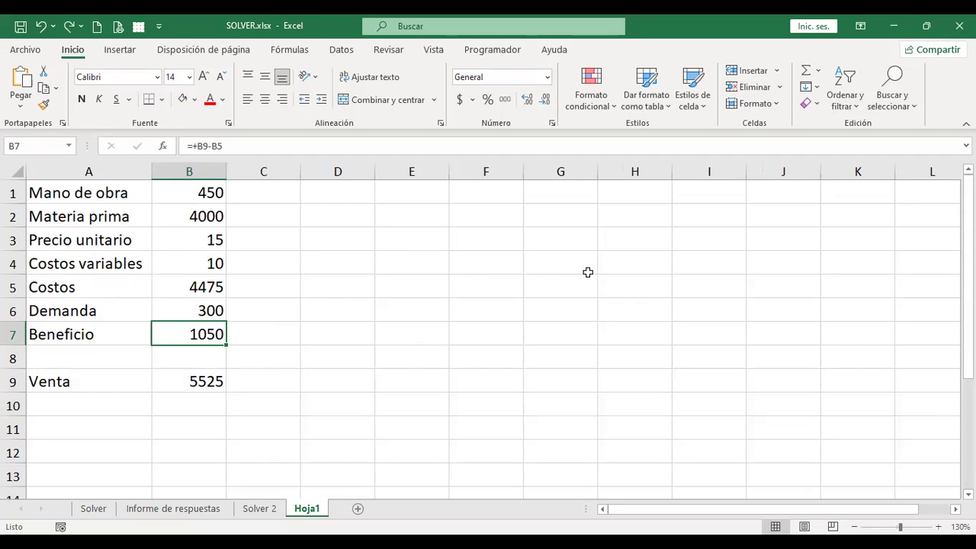
{"action": "left_click", "coordinate": [342, 51]}
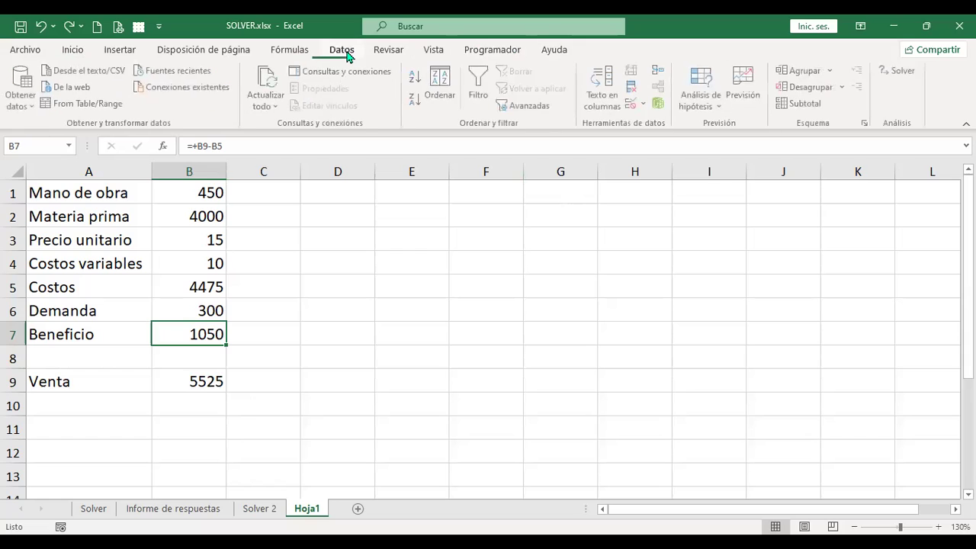
{"action": "left_click", "coordinate": [900, 77]}
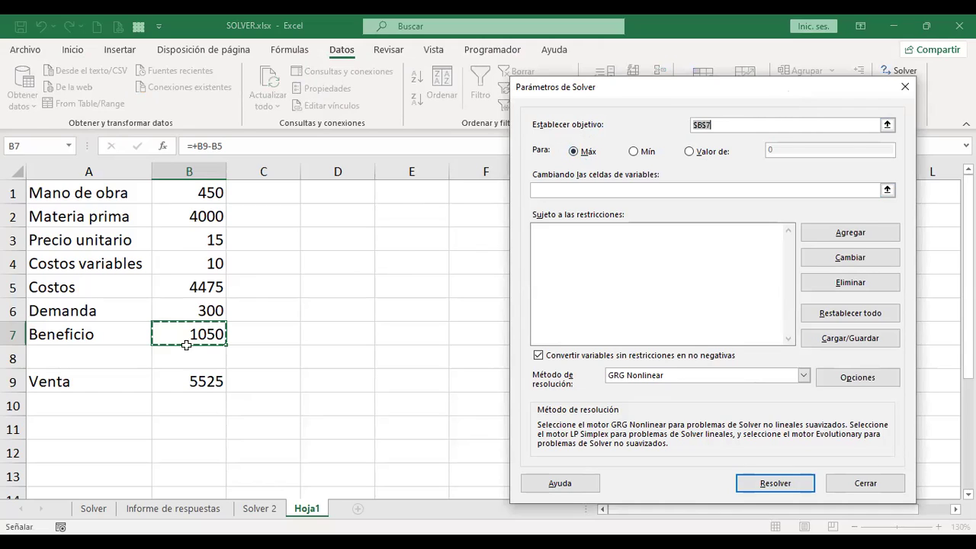
{"action": "left_click", "coordinate": [641, 189]}
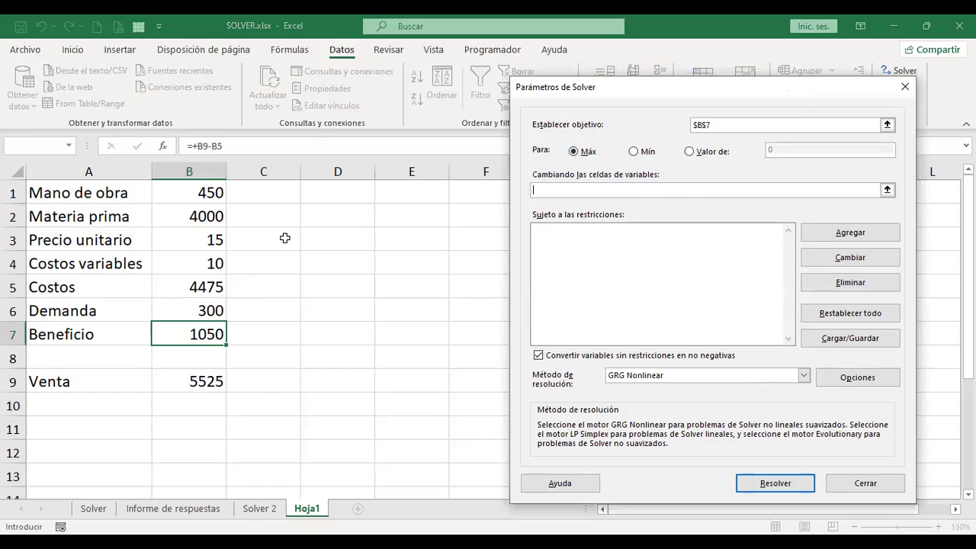
{"action": "left_click", "coordinate": [188, 192]}
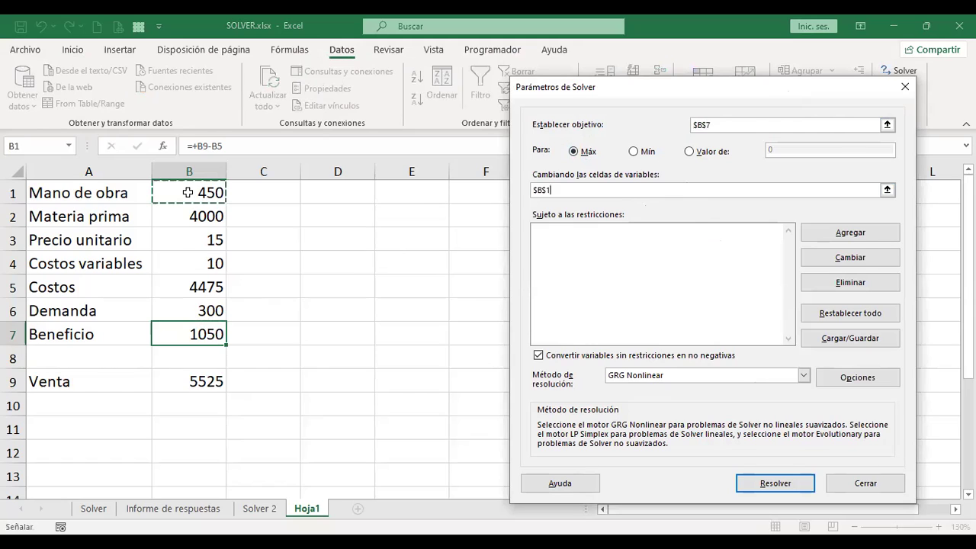
{"action": "key", "text": "shift+Down"}
{"action": "key", "text": "shift+Down"}
{"action": "key", "text": "shift+Down"}
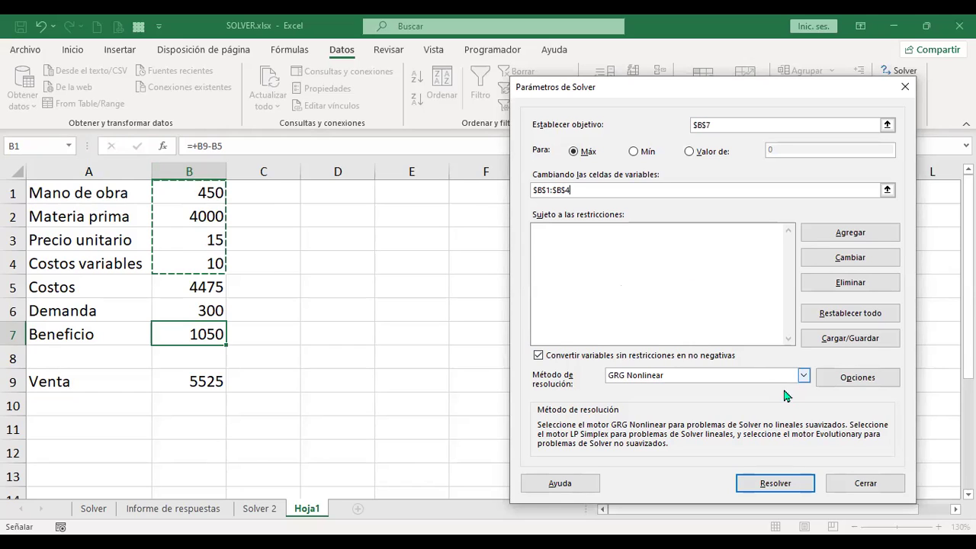
- Solve the model, keep the Solver solution and return to the Solver parameters
{"action": "left_click", "coordinate": [780, 486]}
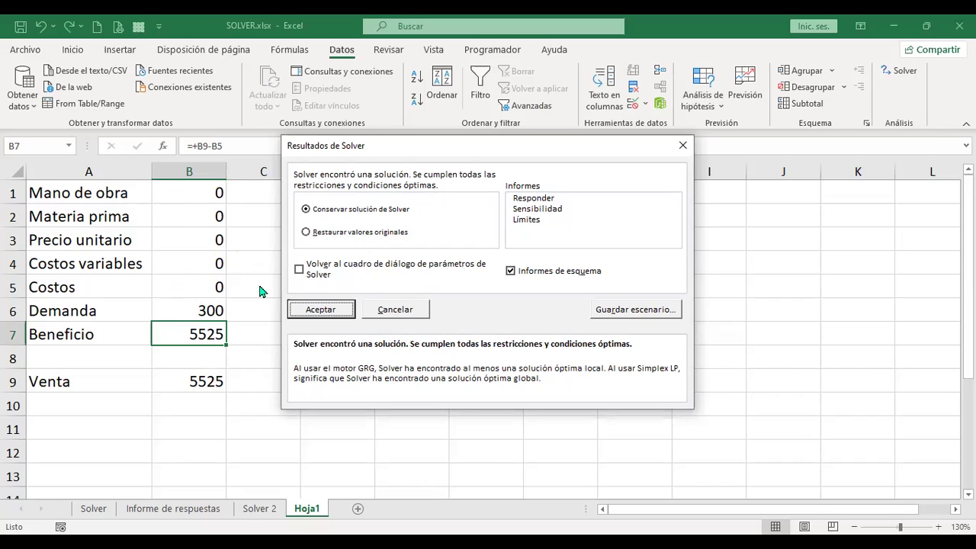
{"action": "left_click", "coordinate": [298, 270]}
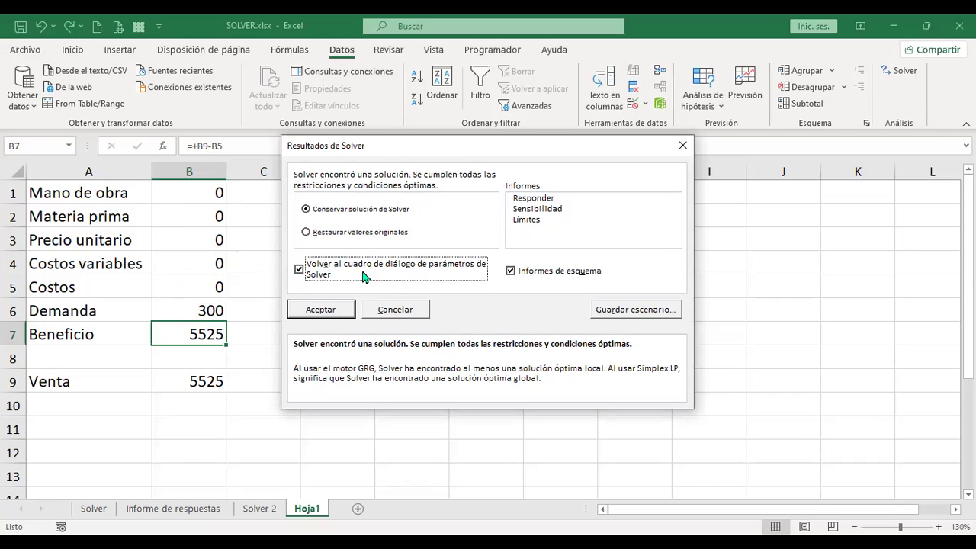
{"action": "left_click", "coordinate": [334, 311]}
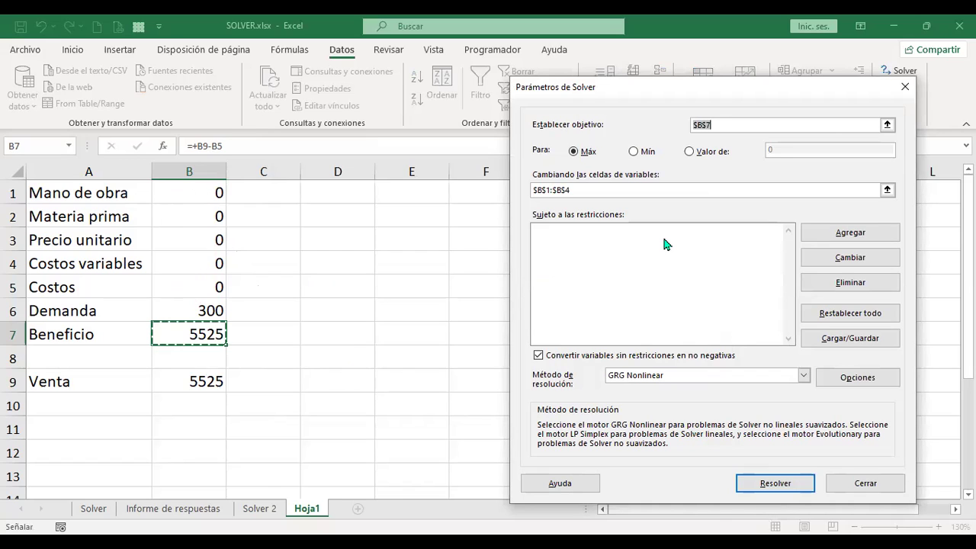
{"action": "left_click", "coordinate": [851, 234]}
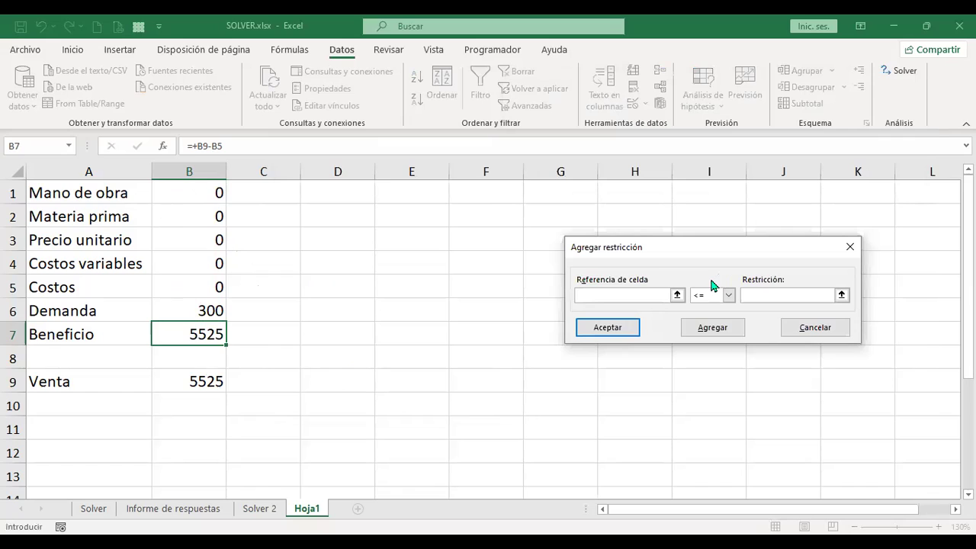
{"action": "left_click", "coordinate": [179, 187]}
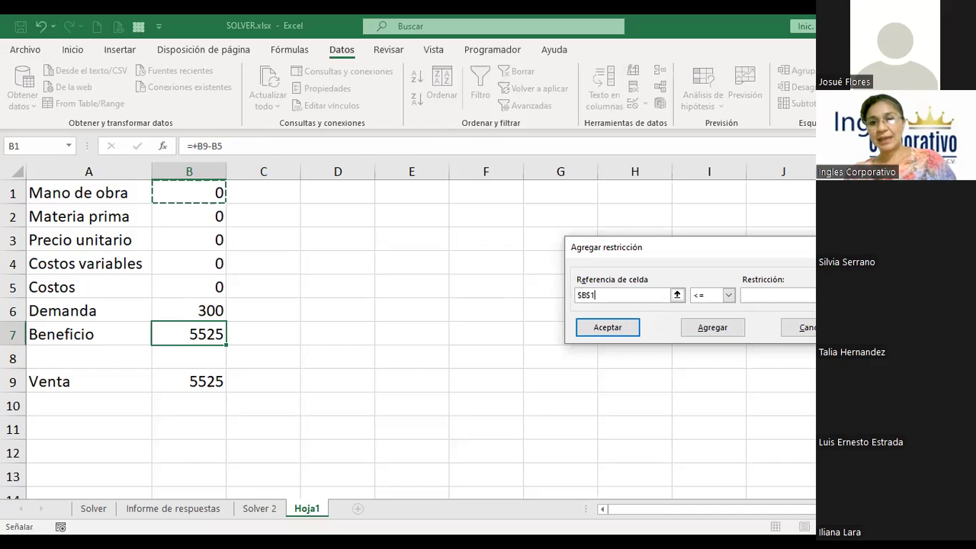
{"action": "left_click", "coordinate": [801, 327]}
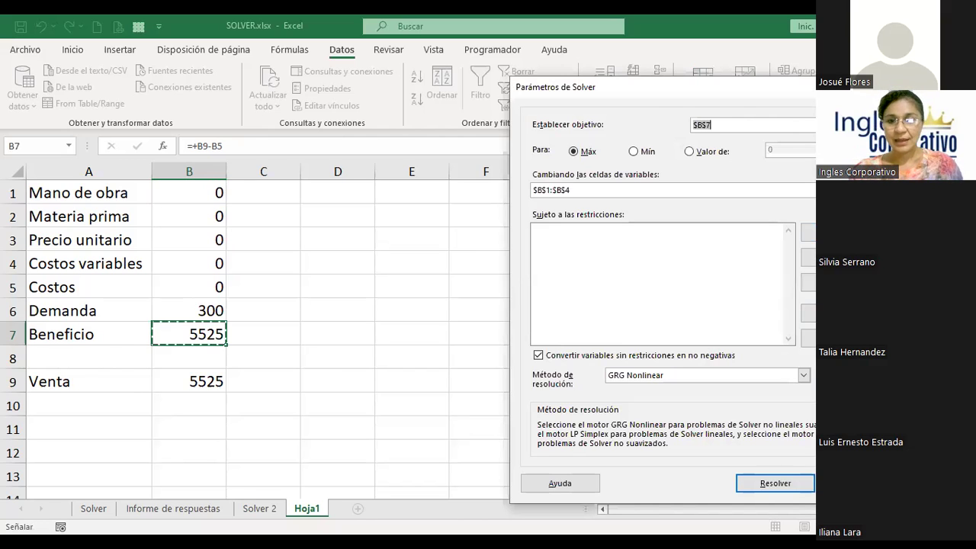
{"action": "key", "text": "Escape"}
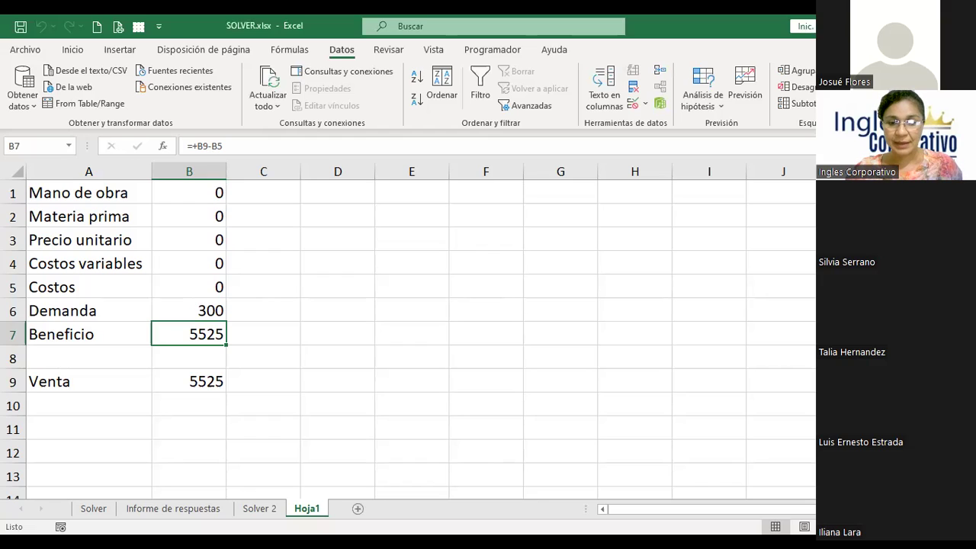